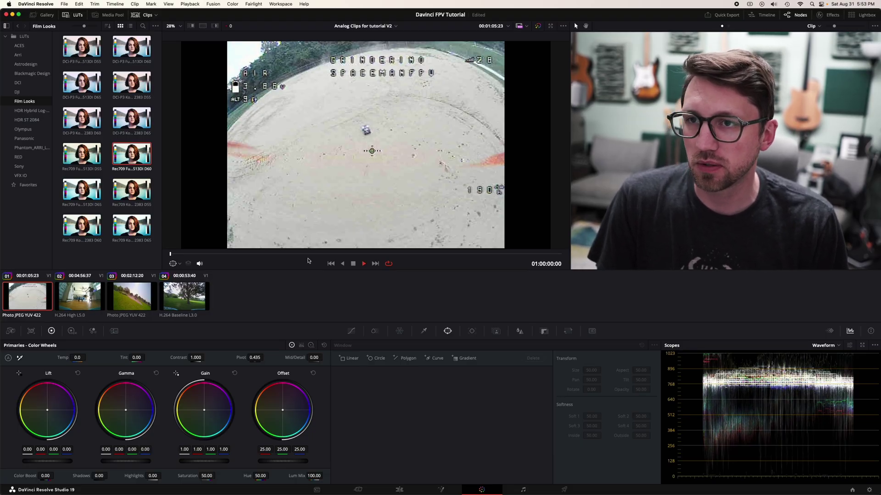
Step: Play through clip 01 and the kitchen clip 02 to review the footage
{"action": "key", "text": "space"}
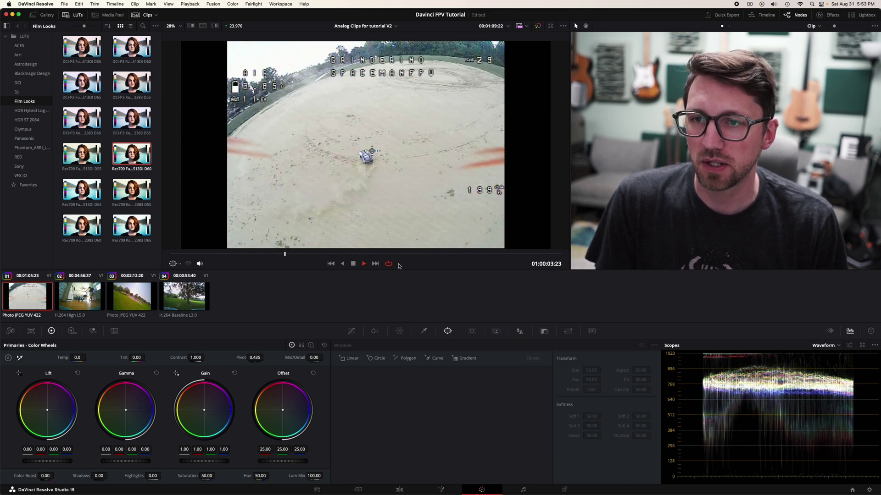
{"action": "left_click", "coordinate": [79, 301]}
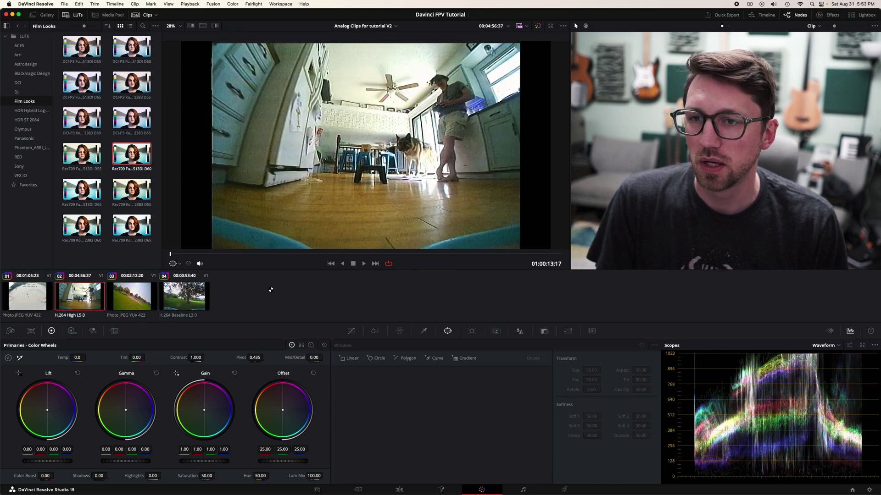
{"action": "key", "text": "space"}
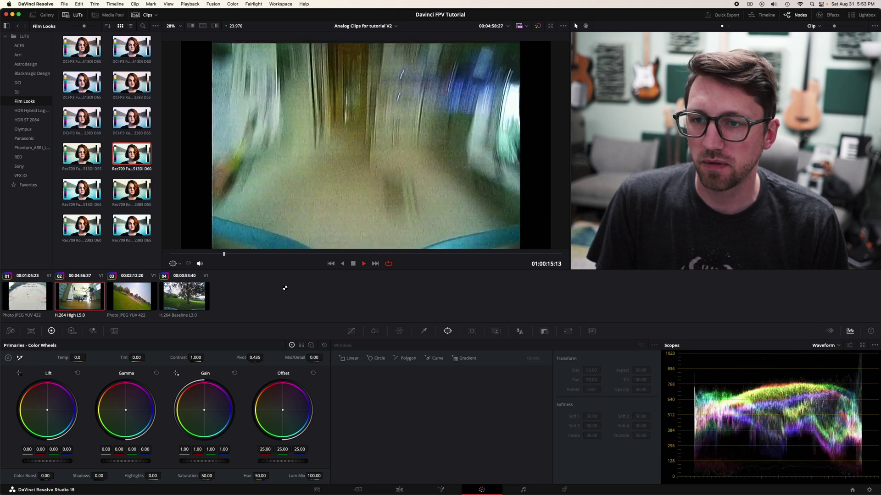
{"action": "key", "text": "space"}
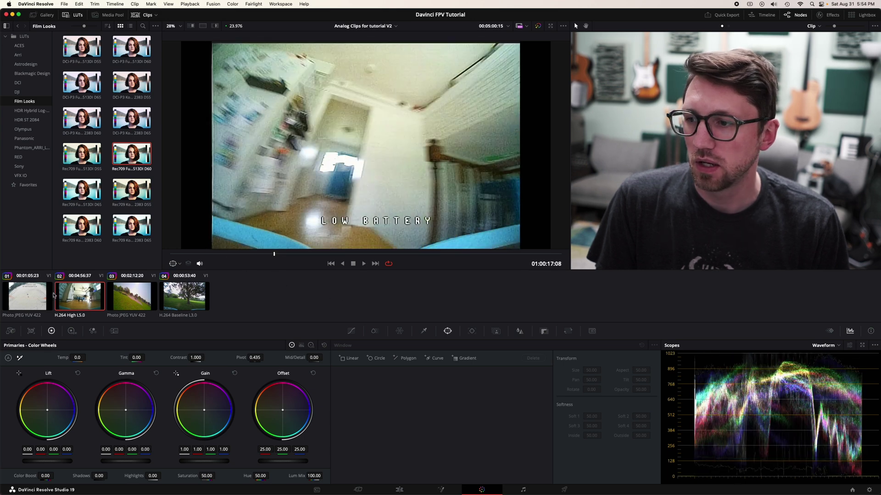
{"action": "left_click", "coordinate": [29, 303]}
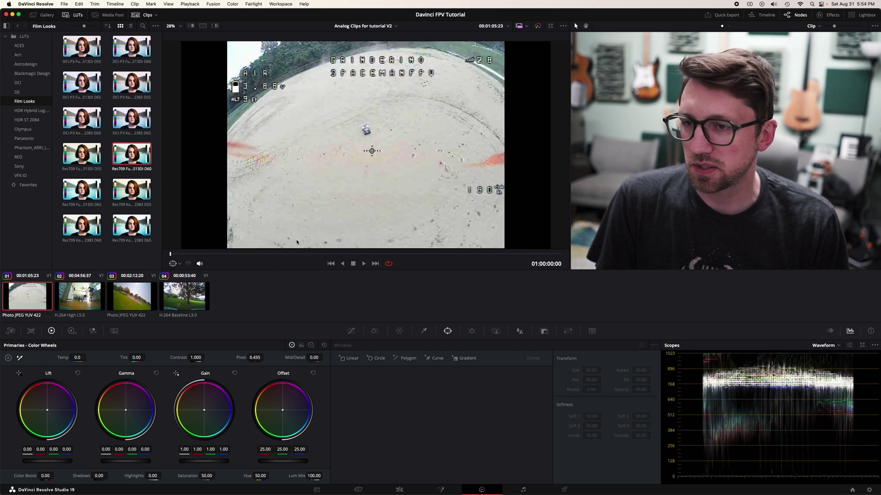
{"action": "left_click_drag", "start_coordinate": [232, 256], "coordinate": [282, 269]}
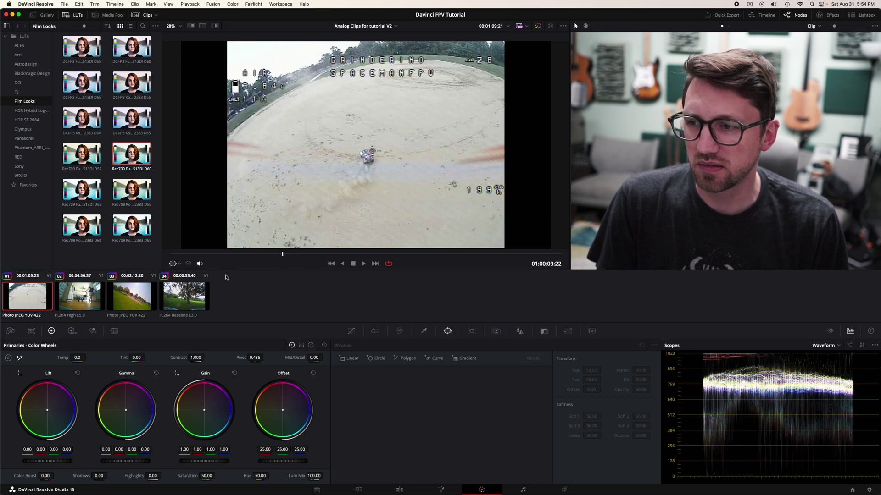
Step: Review the grass clip 03 and tree clip 04, then return to clip 01 and play it
{"action": "left_click", "coordinate": [136, 304]}
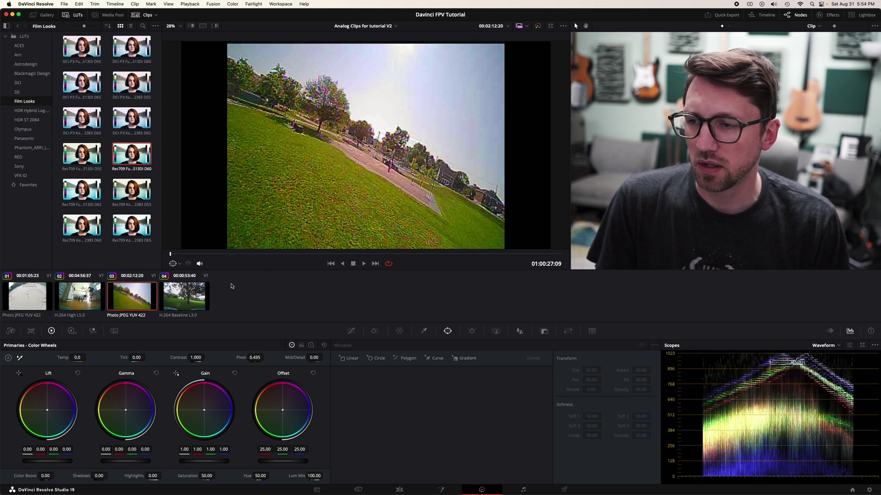
{"action": "key", "text": "space"}
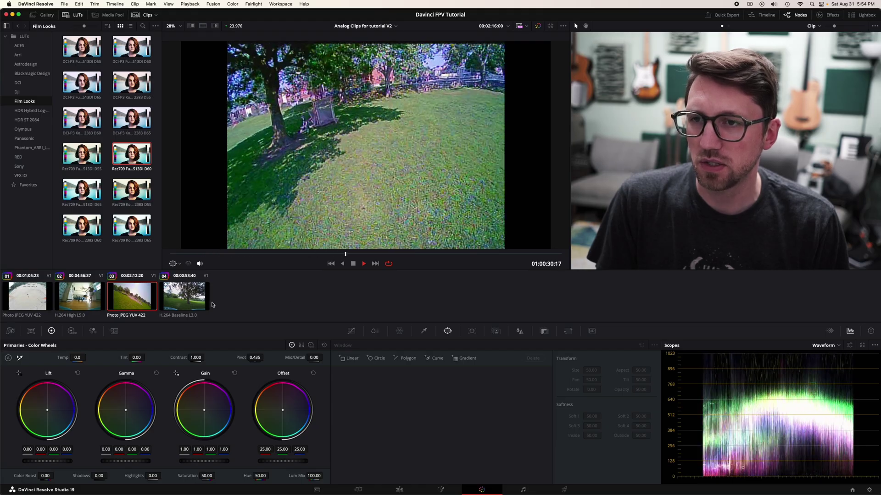
{"action": "key", "text": "space"}
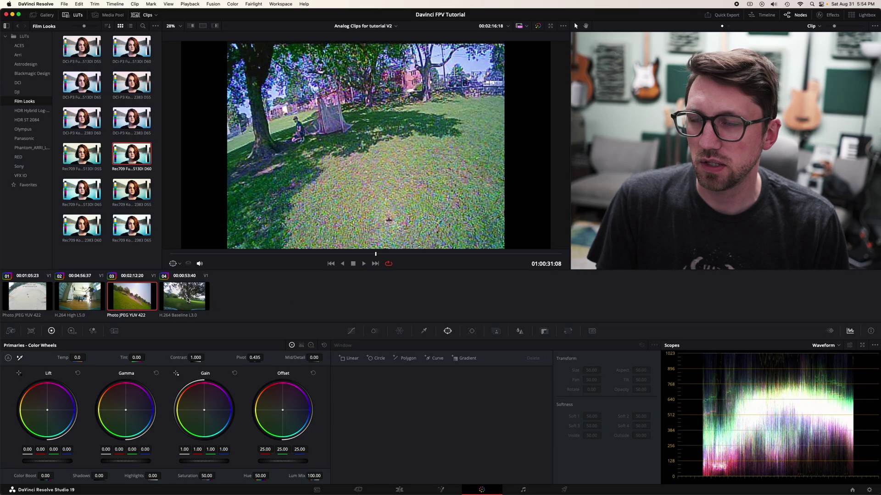
{"action": "left_click", "coordinate": [187, 300]}
{"action": "key", "text": "space"}
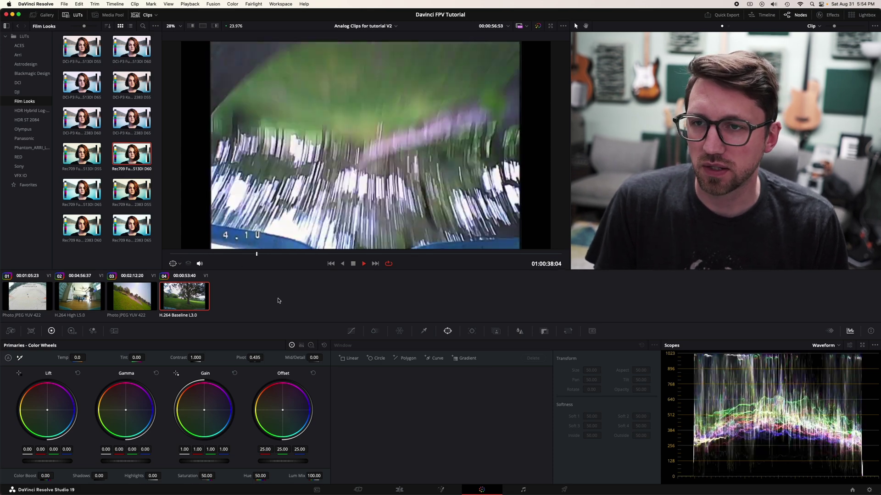
{"action": "key", "text": "space"}
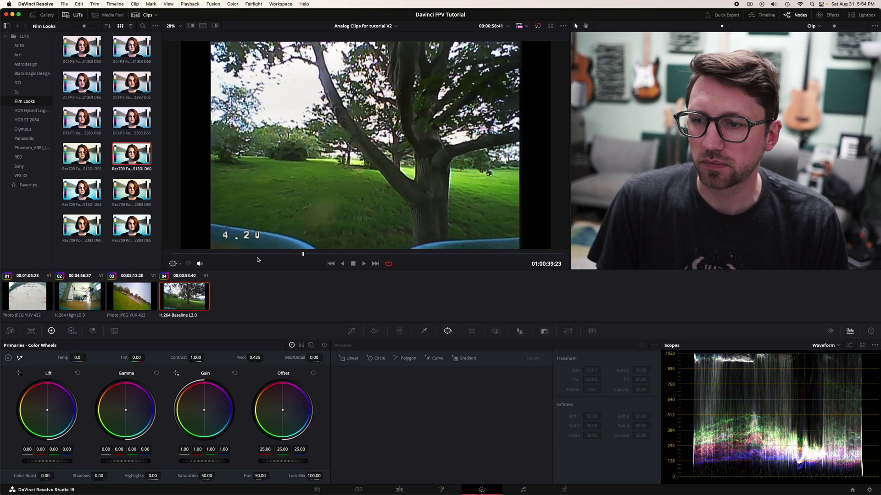
{"action": "left_click", "coordinate": [229, 254]}
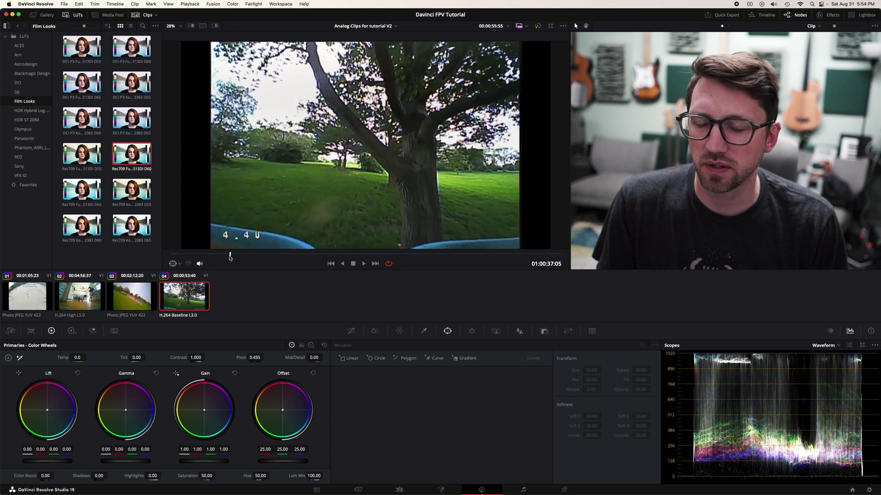
{"action": "left_click", "coordinate": [204, 253]}
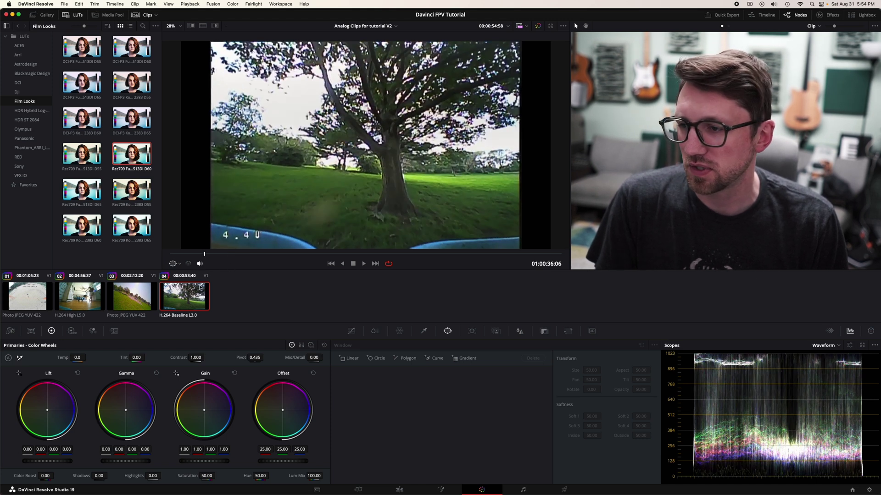
{"action": "left_click", "coordinate": [34, 303]}
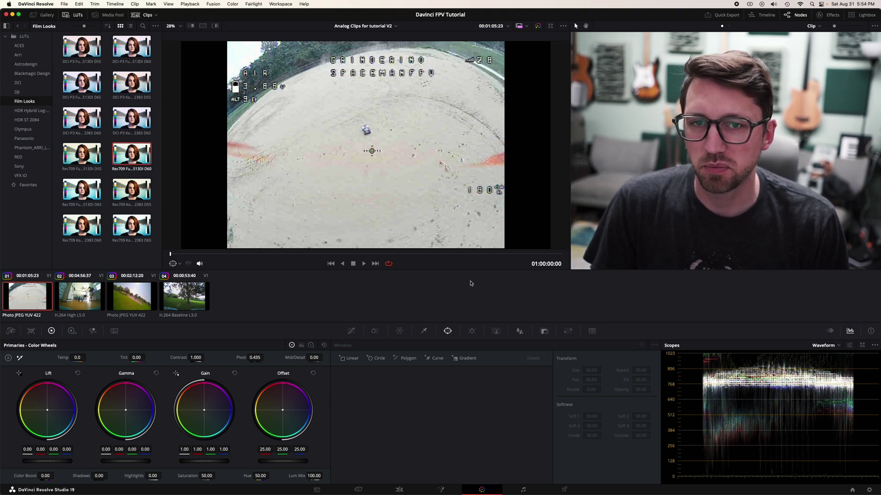
{"action": "key", "text": "space"}
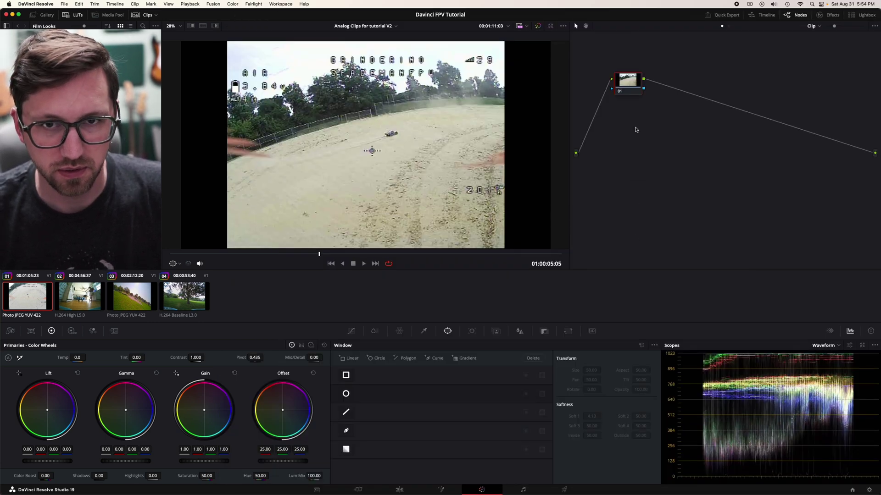
Step: Reposition node 01 lower in the node graph without adding a node
{"action": "left_click_drag", "start_coordinate": [632, 83], "coordinate": [626, 106]}
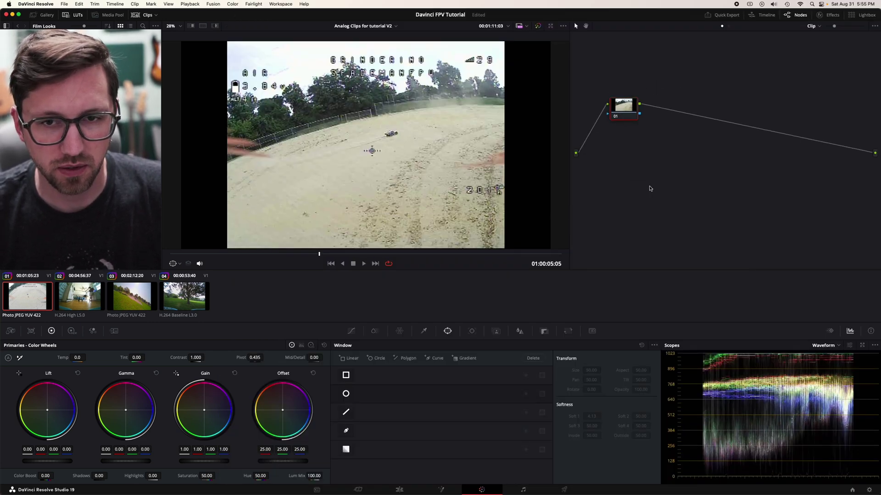
{"action": "right_click", "coordinate": [649, 185]}
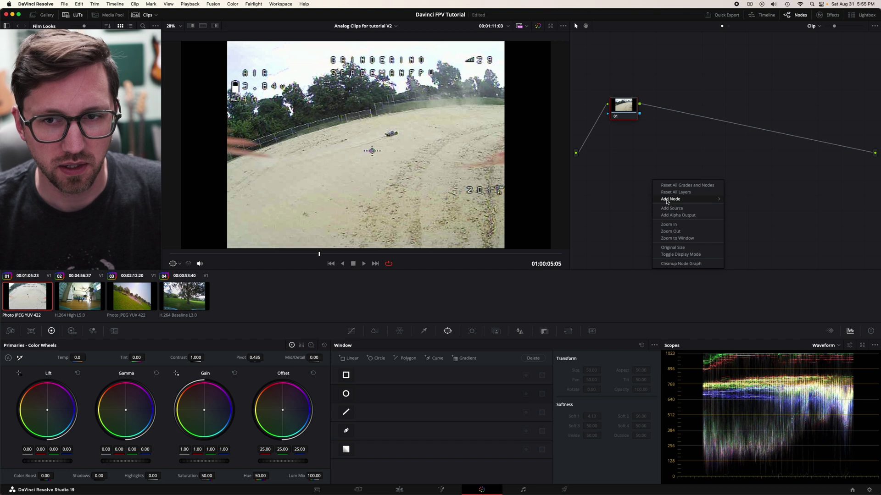
{"action": "mouse_move", "coordinate": [679, 199]}
{"action": "key", "text": "Escape"}
{"action": "left_click_drag", "start_coordinate": [623, 108], "coordinate": [625, 113]}
Step: Label node 01 'Exp' and nudge it into place
{"action": "right_click", "coordinate": [626, 114]}
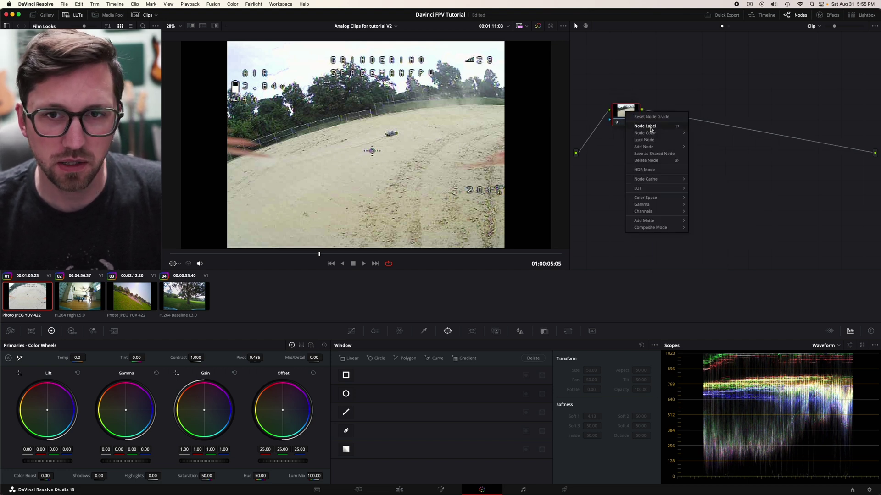
{"action": "left_click", "coordinate": [650, 128]}
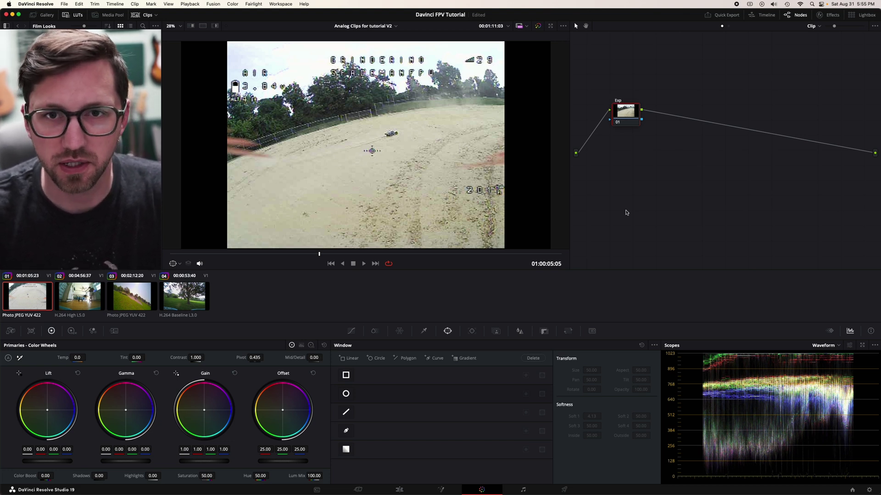
{"action": "type", "text": "Exp"}
{"action": "key", "text": "Return"}
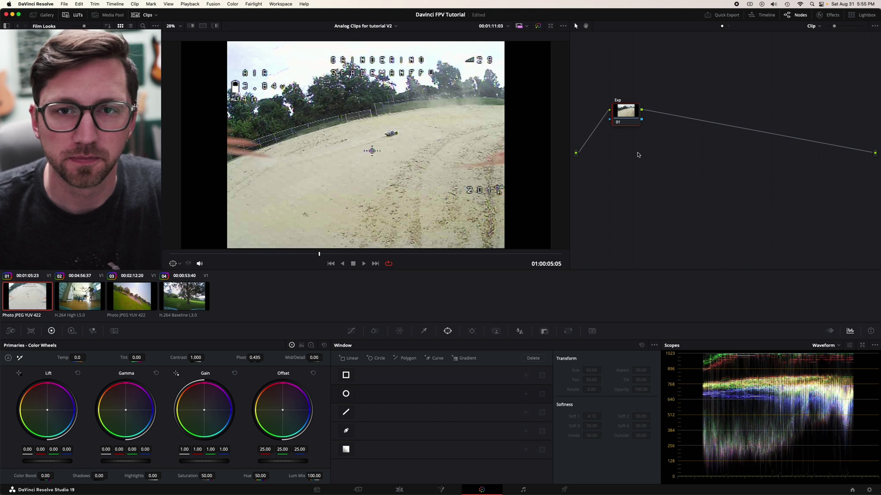
{"action": "left_click_drag", "start_coordinate": [626, 117], "coordinate": [616, 120]}
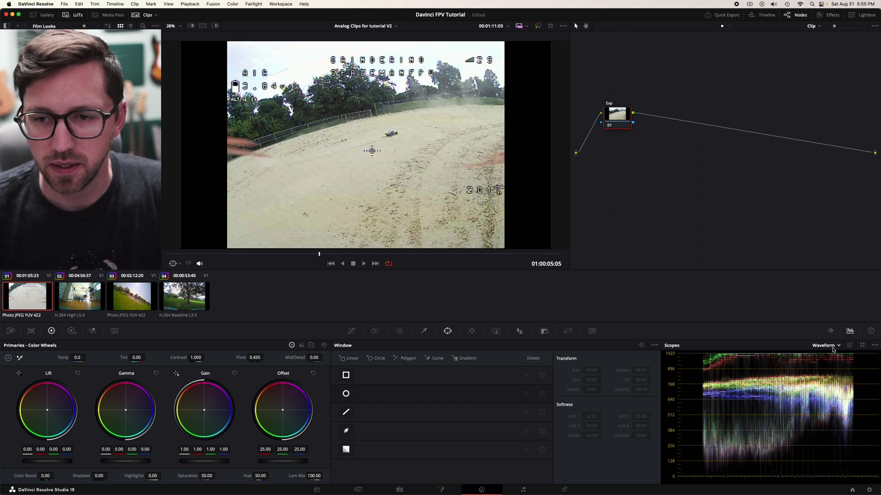
{"action": "left_click", "coordinate": [837, 347]}
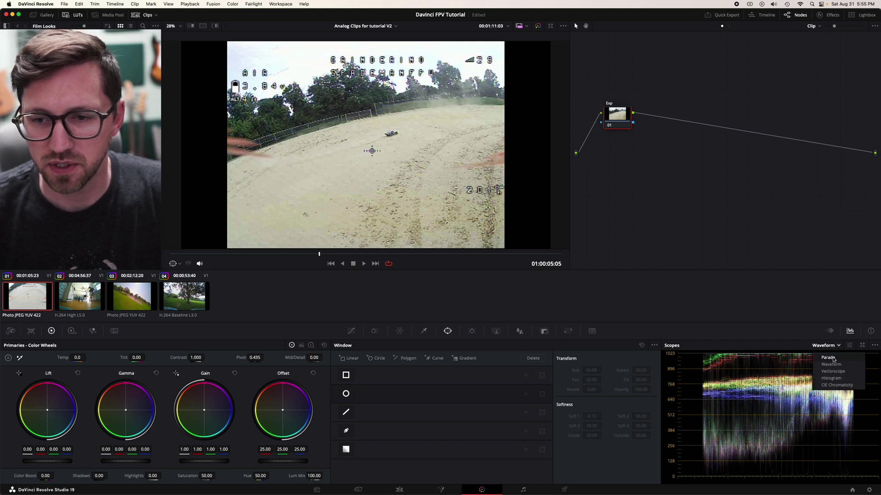
{"action": "left_click", "coordinate": [765, 337]}
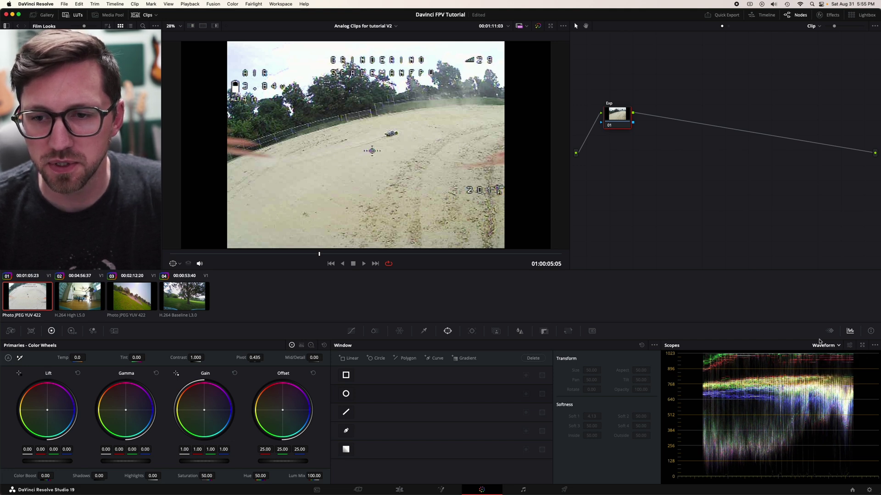
{"action": "left_click", "coordinate": [828, 331]}
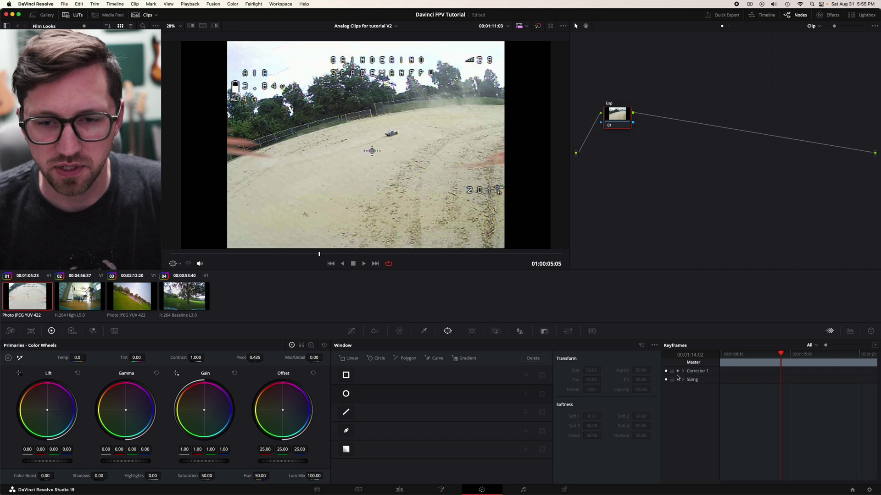
{"action": "left_click", "coordinate": [850, 331]}
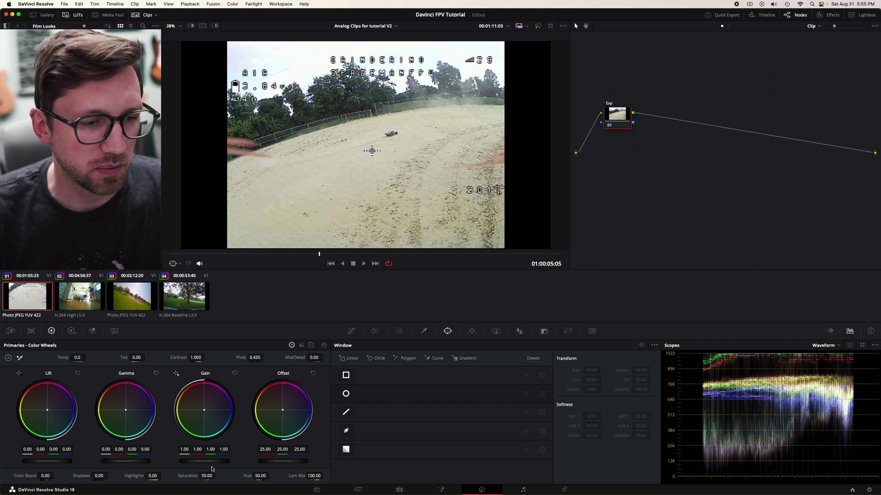
Step: Darken the Exp node with Gain 0.84 and Gamma -0.09, comparing against the ungraded clip
{"action": "mouse_move", "coordinate": [204, 461]}
{"action": "left_mouse_down"}
{"action": "mouse_move", "coordinate": [161, 461]}
{"action": "mouse_move", "coordinate": [216, 461]}
{"action": "mouse_move", "coordinate": [185, 461]}
{"action": "left_mouse_up"}
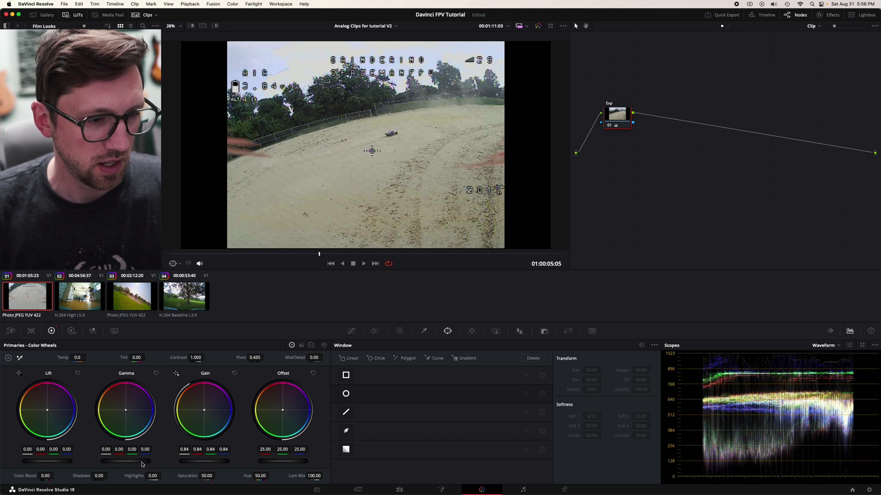
{"action": "left_click_drag", "start_coordinate": [125, 461], "coordinate": [113, 461]}
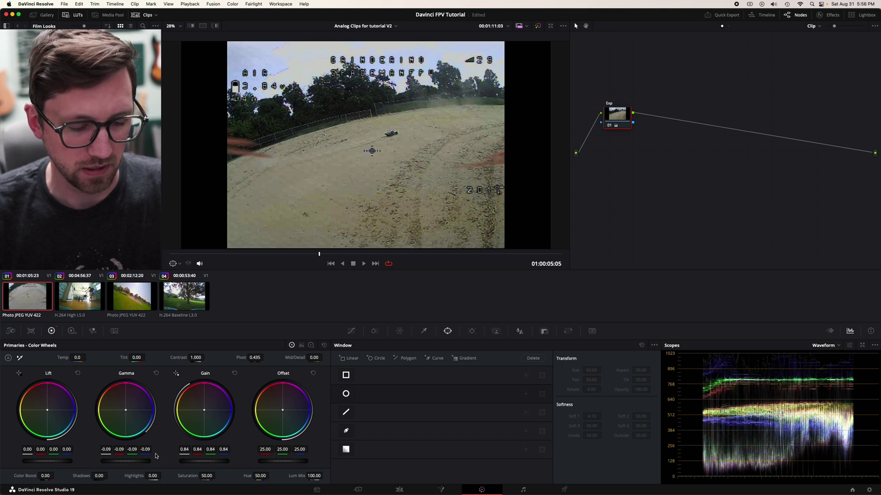
{"action": "key", "text": "ctrl+d"}
{"action": "key", "text": "ctrl+d"}
{"action": "key", "text": "ctrl+d"}
{"action": "key", "text": "ctrl+d"}
{"action": "key", "text": "ctrl+d"}
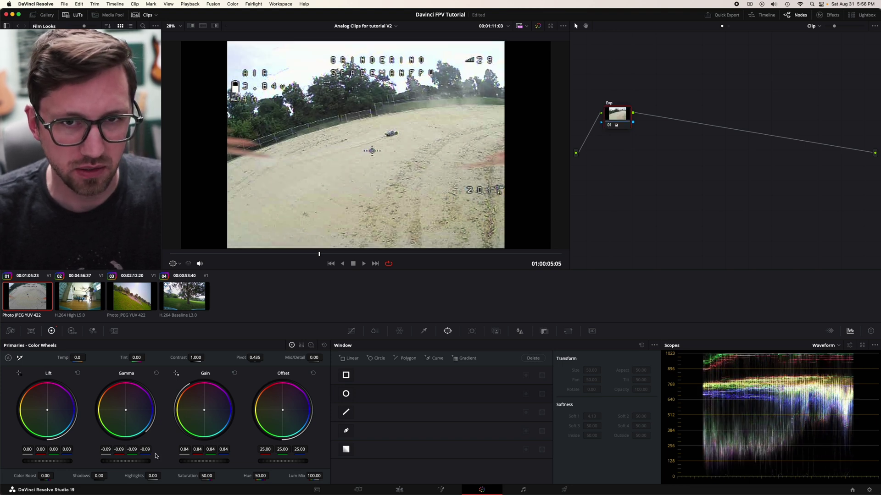
{"action": "key", "text": "ctrl+d"}
{"action": "key", "text": "ctrl+d"}
{"action": "key", "text": "ctrl+d"}
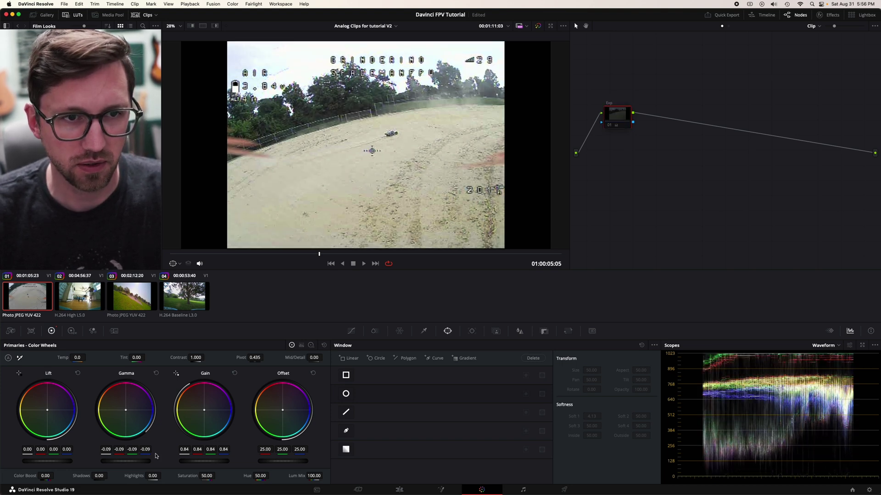
Step: Compare the Exp grade once more, then lift the shadows to 0.02
{"action": "key", "text": "ctrl+d"}
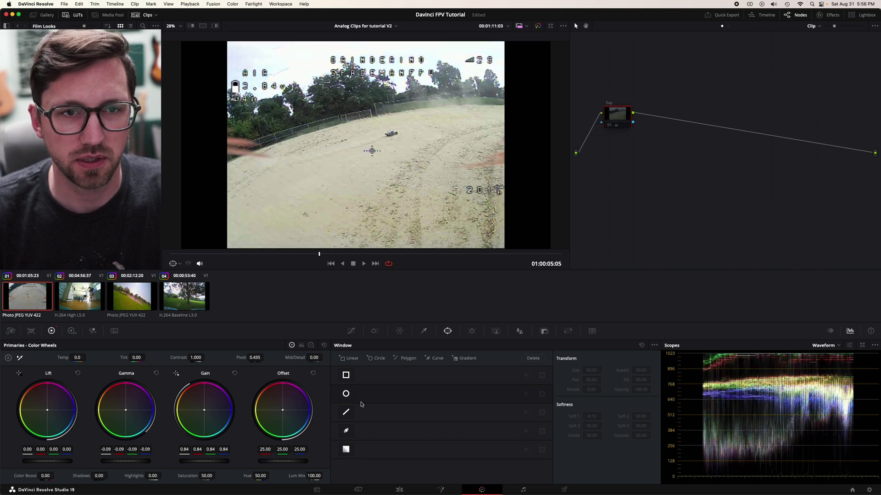
{"action": "key", "text": "ctrl+d"}
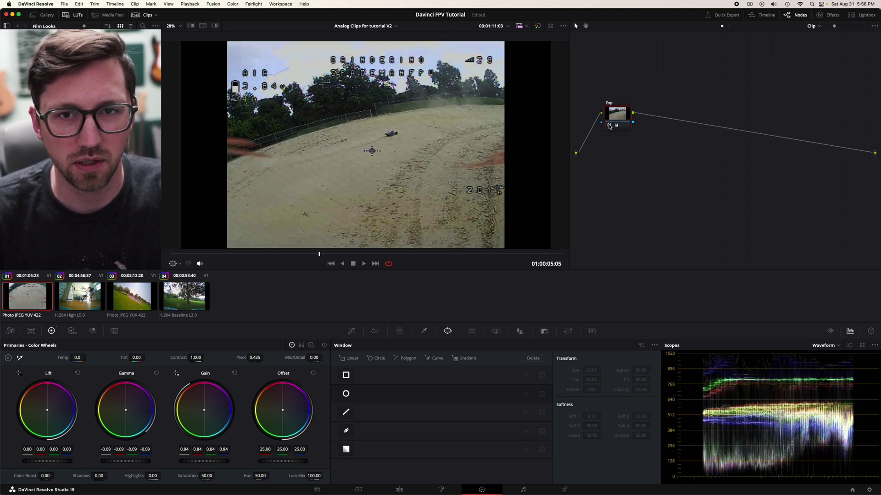
{"action": "key", "text": "ctrl+d"}
{"action": "key", "text": "ctrl+d"}
{"action": "key", "text": "ctrl+d"}
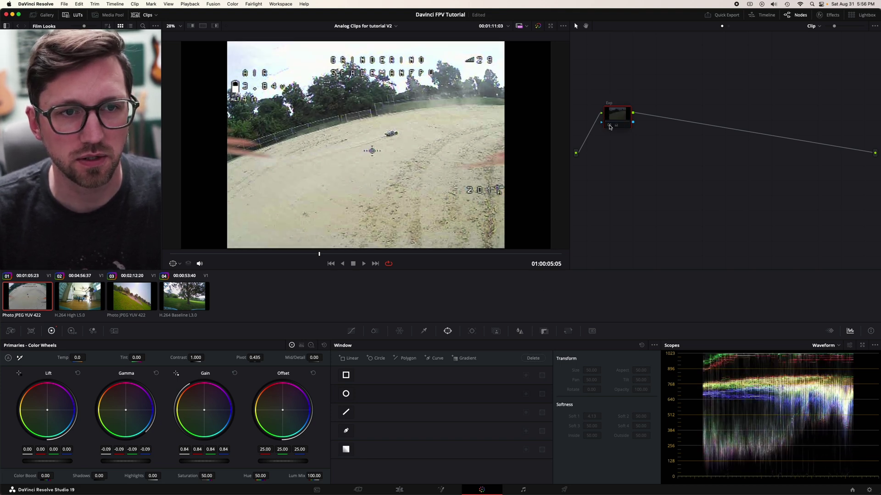
{"action": "key", "text": "ctrl+d"}
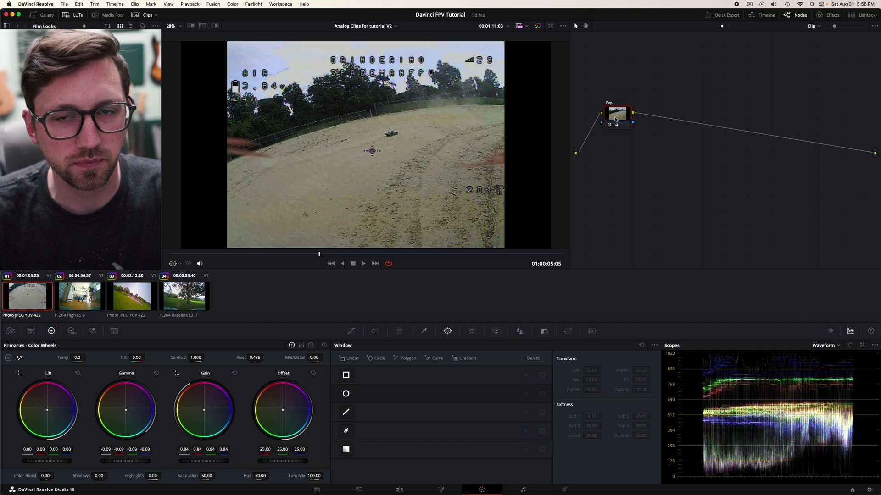
{"action": "left_click_drag", "start_coordinate": [614, 118], "coordinate": [615, 112]}
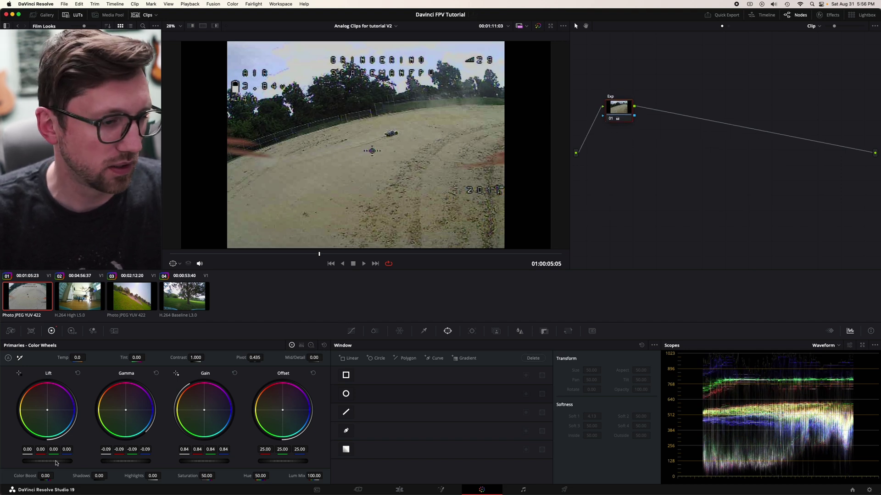
{"action": "left_click_drag", "start_coordinate": [48, 461], "coordinate": [54, 461]}
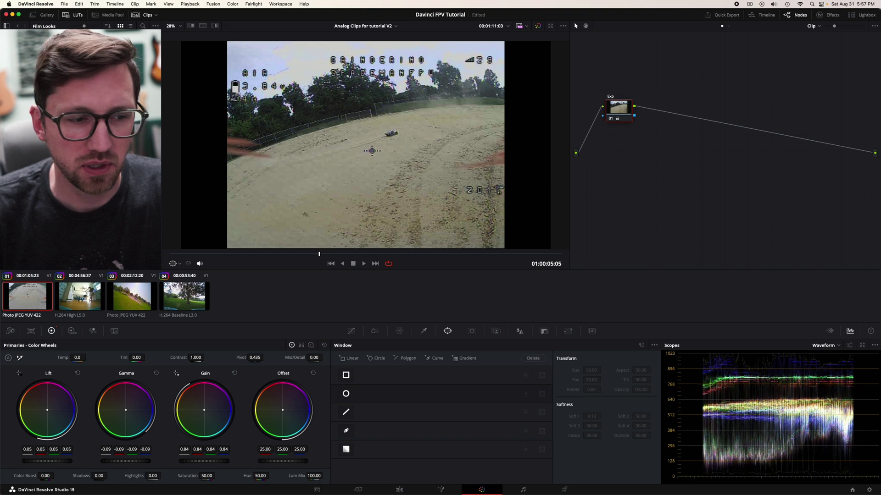
Step: Try a lower shadow Lift, then reset the Exp node's Lift to 0.00
{"action": "left_click_drag", "start_coordinate": [65, 461], "coordinate": [58, 463]}
{"action": "left_click", "coordinate": [78, 373]}
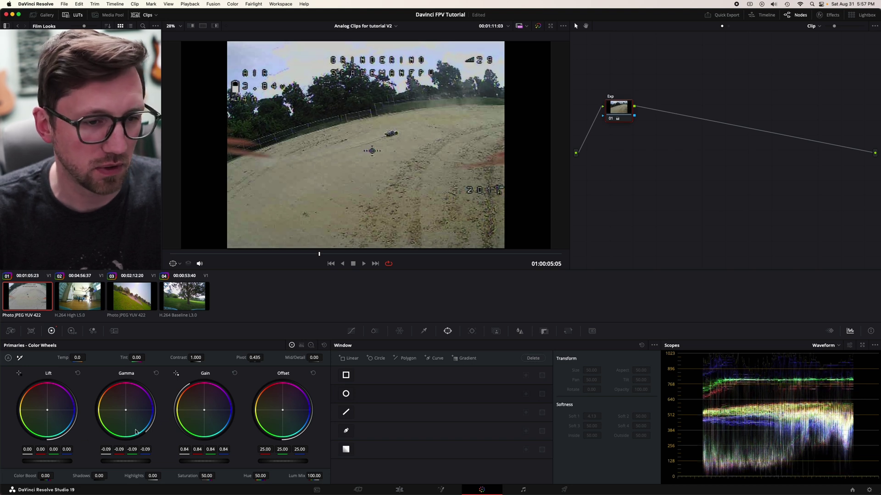
Step: Soften the Exp node's high and low clipping with the Soft Clip sliders, comparing before and after
{"action": "left_click", "coordinate": [350, 331]}
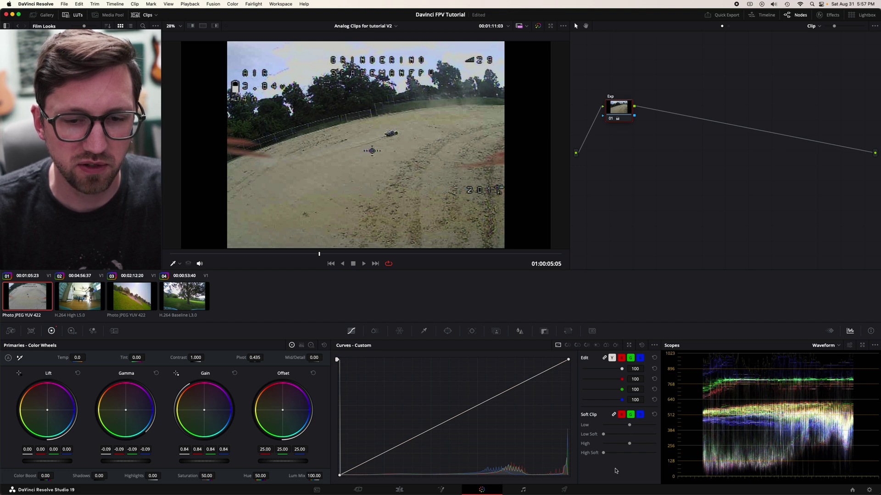
{"action": "left_click_drag", "start_coordinate": [604, 453], "coordinate": [671, 458]}
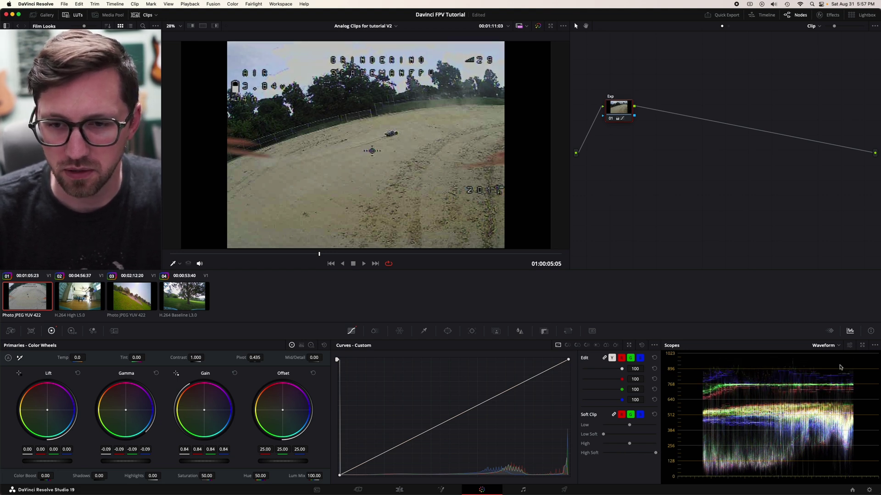
{"action": "left_click_drag", "start_coordinate": [656, 453], "coordinate": [649, 453]}
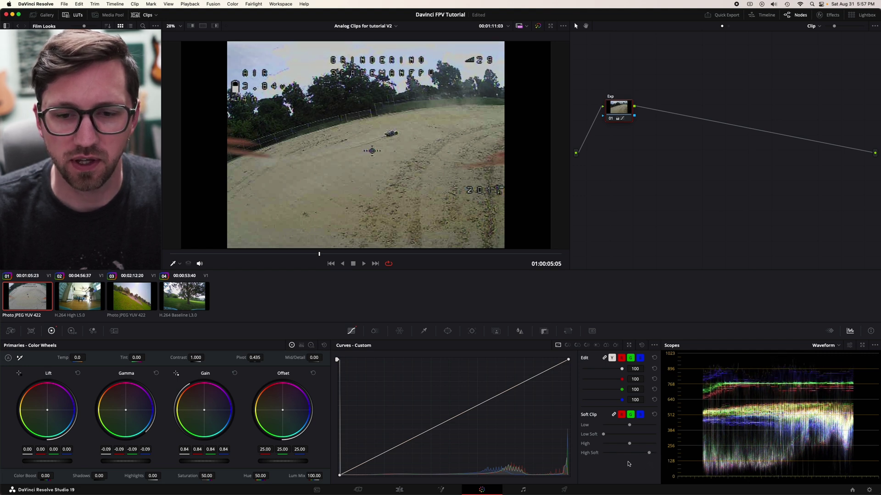
{"action": "left_click_drag", "start_coordinate": [604, 436], "coordinate": [636, 442]}
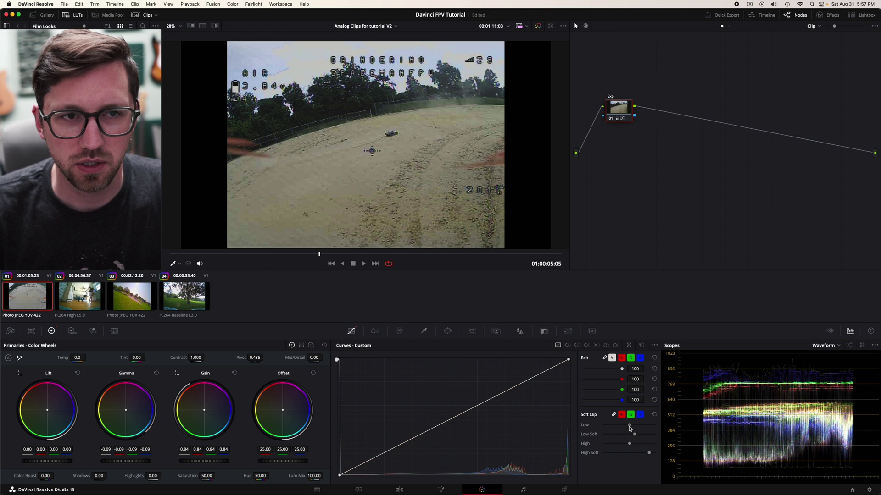
{"action": "mouse_move", "coordinate": [630, 428]}
{"action": "left_mouse_down"}
{"action": "mouse_move", "coordinate": [612, 429]}
{"action": "mouse_move", "coordinate": [622, 431]}
{"action": "left_mouse_up"}
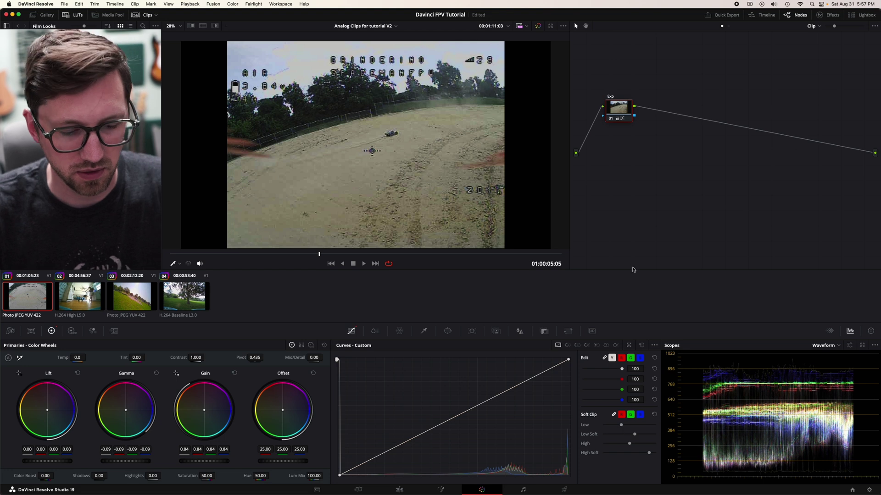
{"action": "key", "text": "super+d"}
{"action": "key", "text": "super+d"}
{"action": "key", "text": "super+d"}
{"action": "key", "text": "super+d"}
{"action": "key", "text": "super+d"}
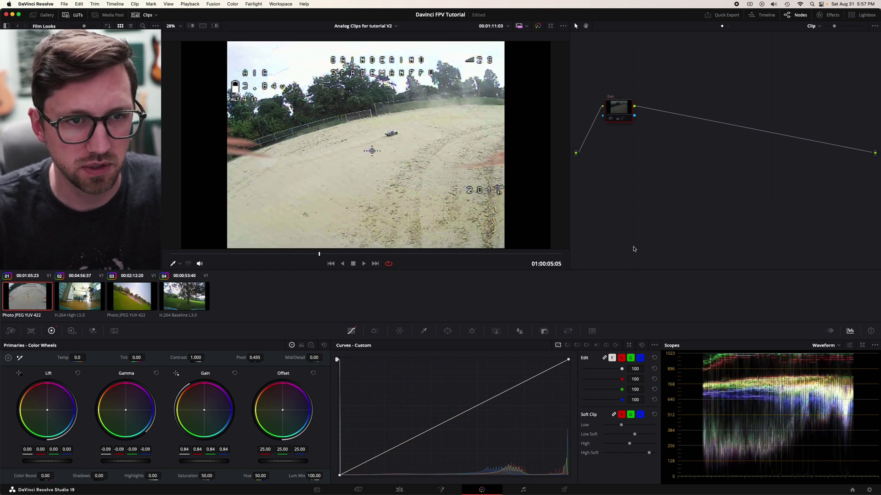
{"action": "key", "text": "super+d"}
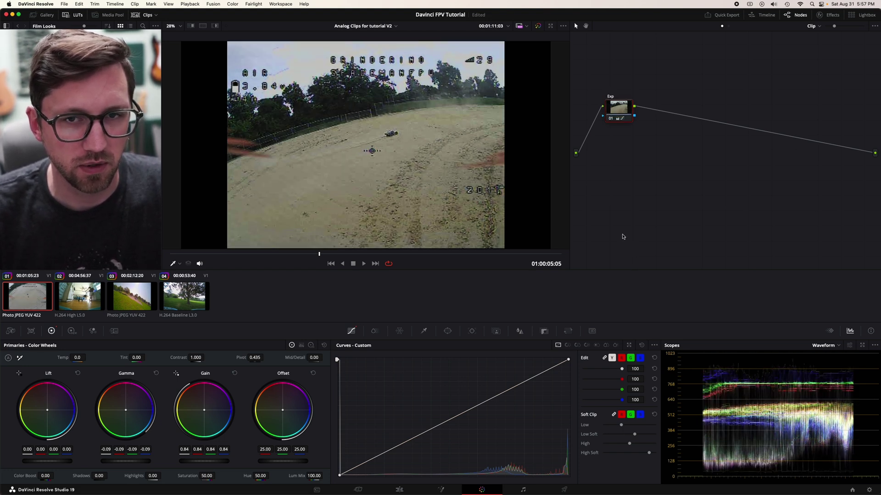
Step: Raise the Exp node's Gain to 0.90 and toggle the node to compare
{"action": "left_click_drag", "start_coordinate": [616, 114], "coordinate": [606, 117]}
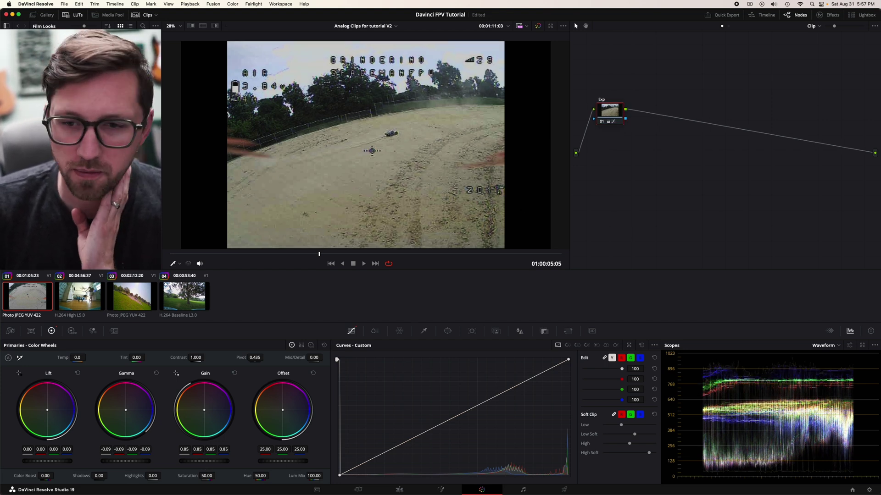
{"action": "left_click_drag", "start_coordinate": [206, 462], "coordinate": [216, 463]}
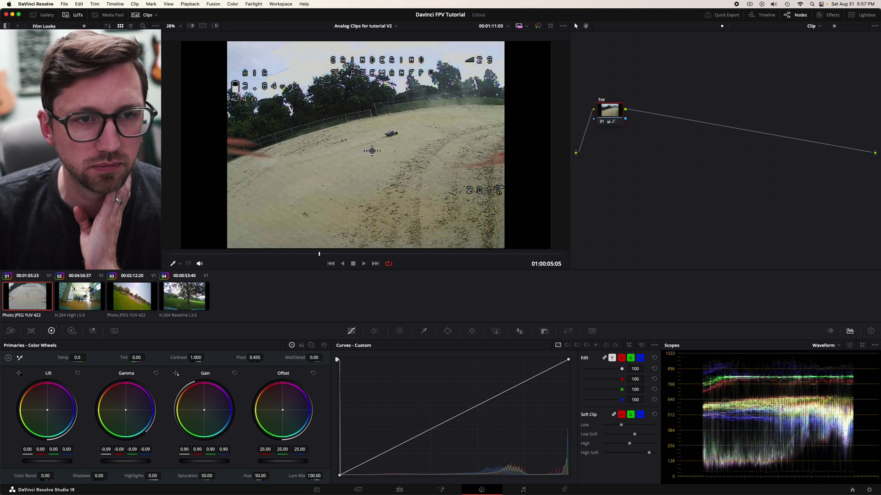
{"action": "key", "text": "super+d"}
{"action": "key", "text": "super+d"}
{"action": "key", "text": "super+d"}
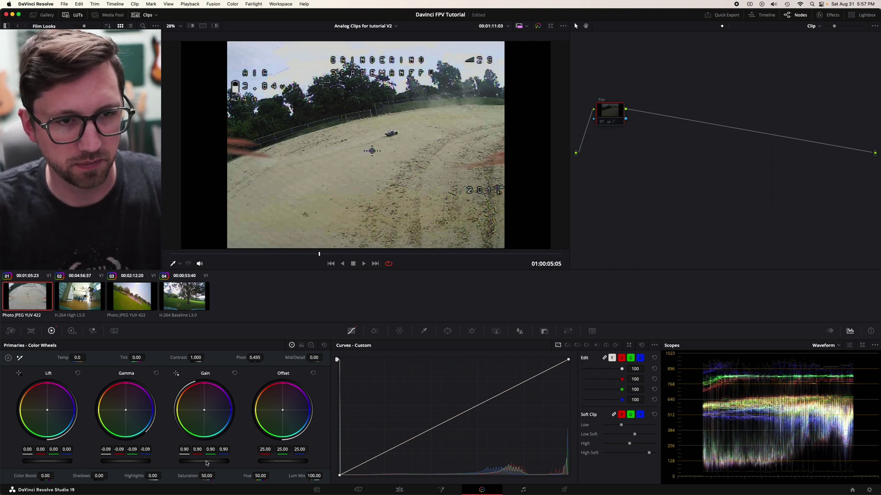
{"action": "key", "text": "super+d"}
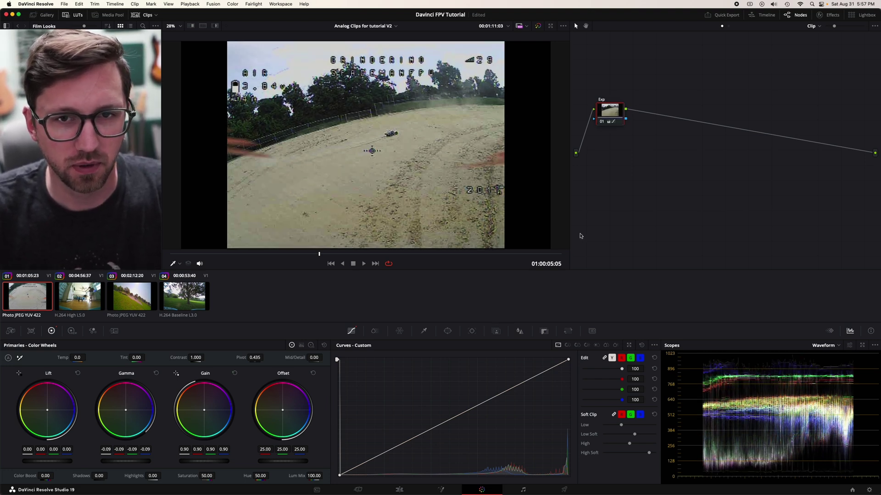
{"action": "key", "text": "super+d"}
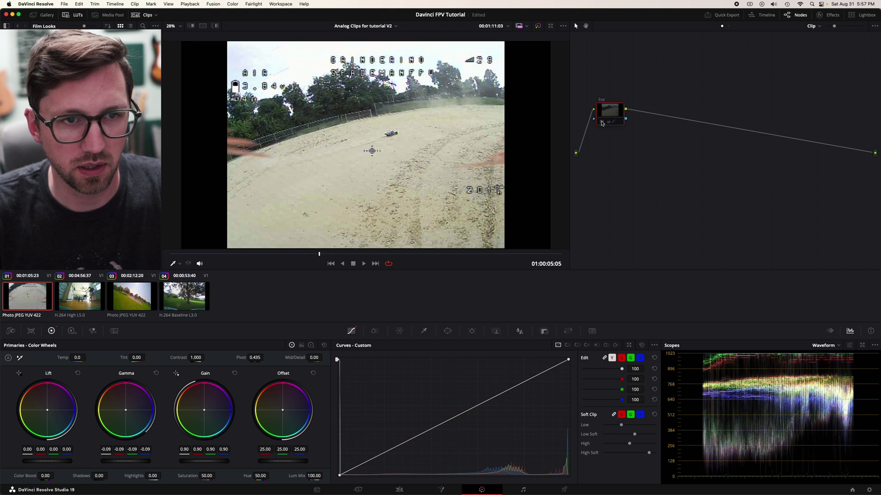
{"action": "key", "text": "super+d"}
Step: Add a serial node after Exp and label it 'color'
{"action": "left_click_drag", "start_coordinate": [602, 122], "coordinate": [612, 126]}
{"action": "key", "text": "alt+s"}
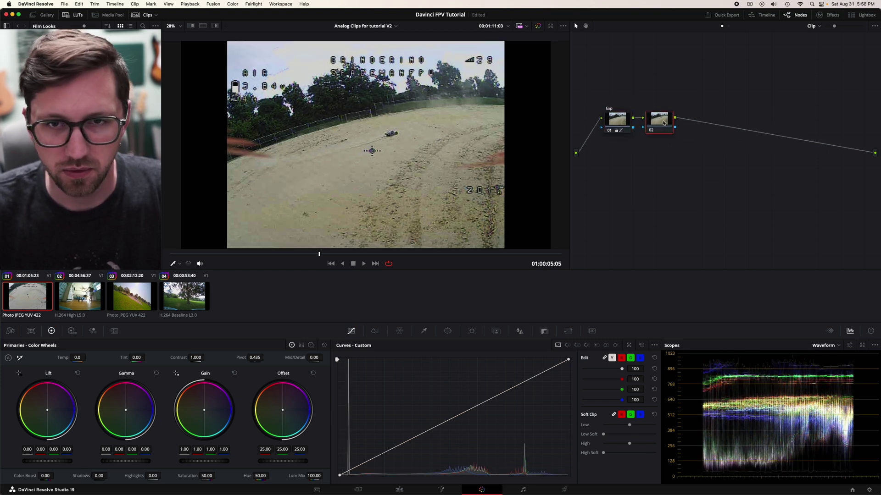
{"action": "type", "text": "color"}
{"action": "key", "text": "Return"}
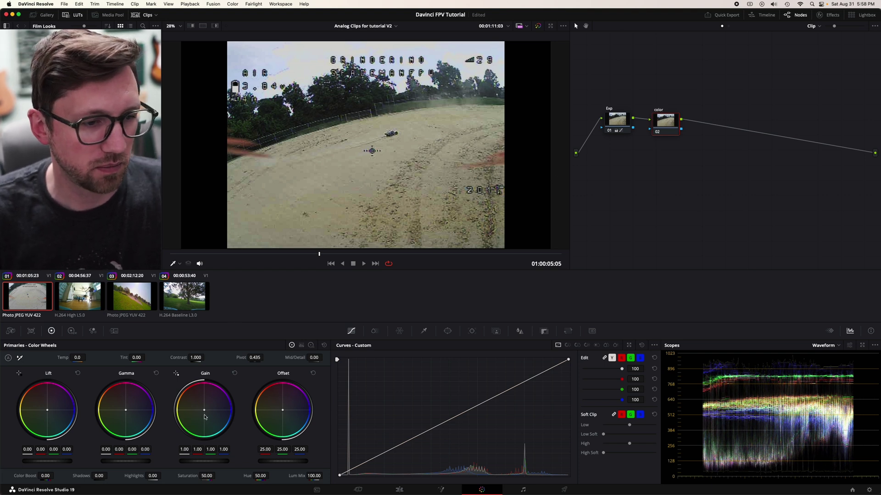
Step: Cool the highlights (Gain blue 1.09), warm the midtones, tweak shadow balance, then compare
{"action": "left_click_drag", "start_coordinate": [204, 410], "coordinate": [206, 411]}
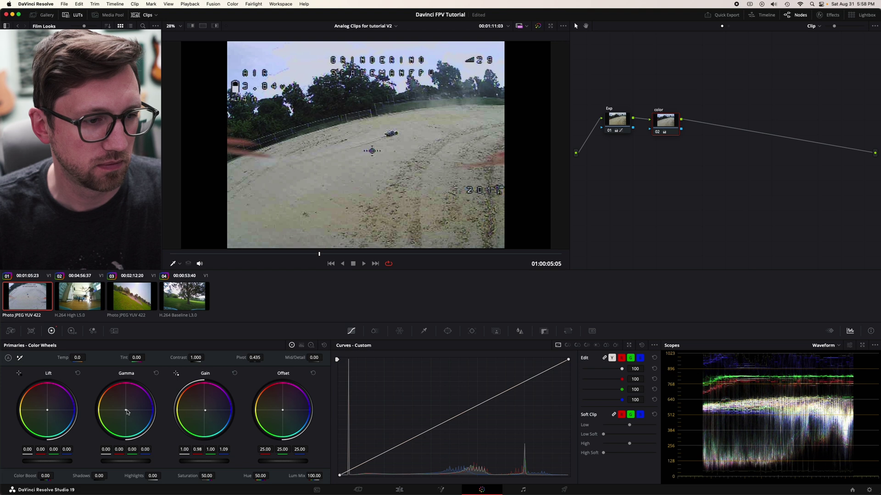
{"action": "left_click_drag", "start_coordinate": [127, 411], "coordinate": [117, 403]}
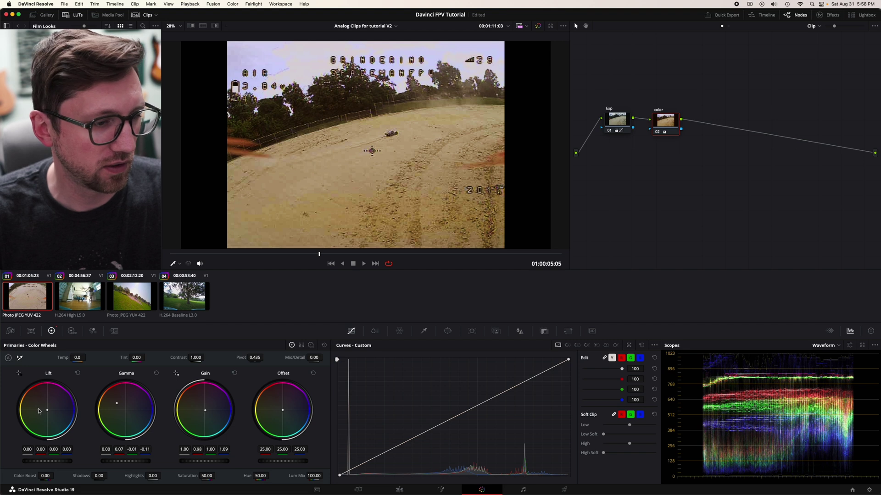
{"action": "left_click_drag", "start_coordinate": [48, 410], "coordinate": [47, 411]}
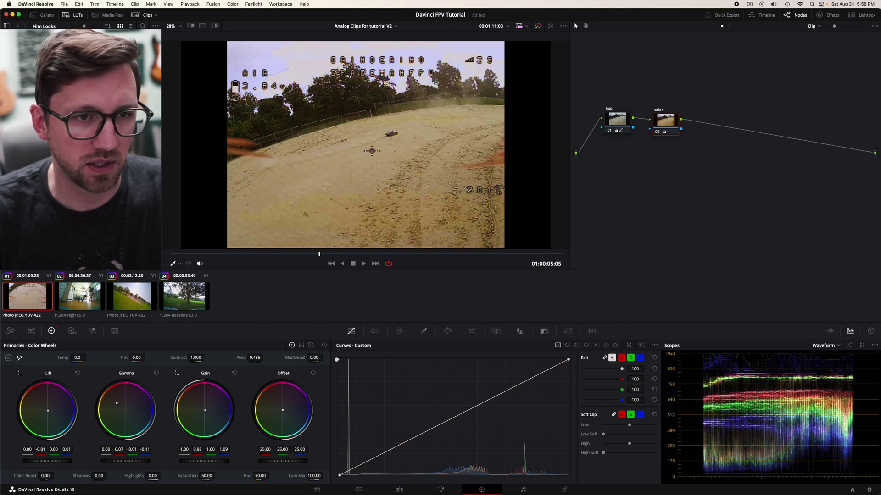
{"action": "left_click_drag", "start_coordinate": [47, 411], "coordinate": [48, 411]}
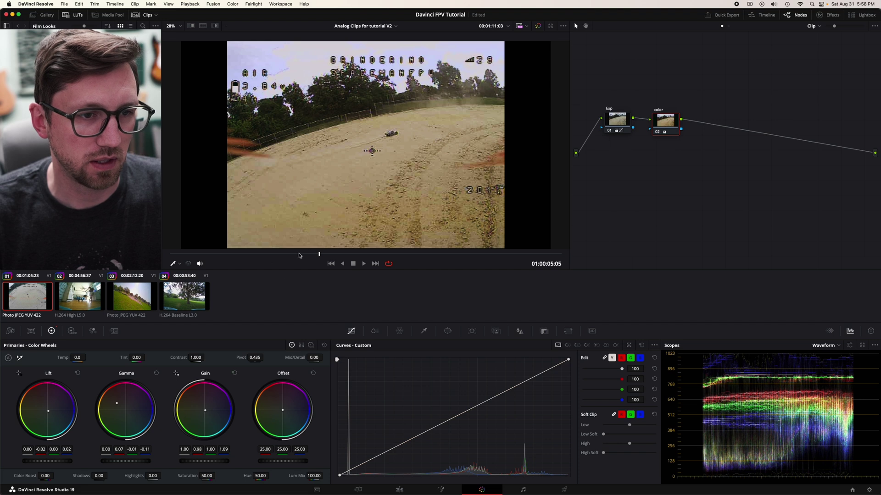
{"action": "left_click_drag", "start_coordinate": [326, 255], "coordinate": [502, 257]}
{"action": "key", "text": "ctrl+d"}
{"action": "key", "text": "ctrl+d"}
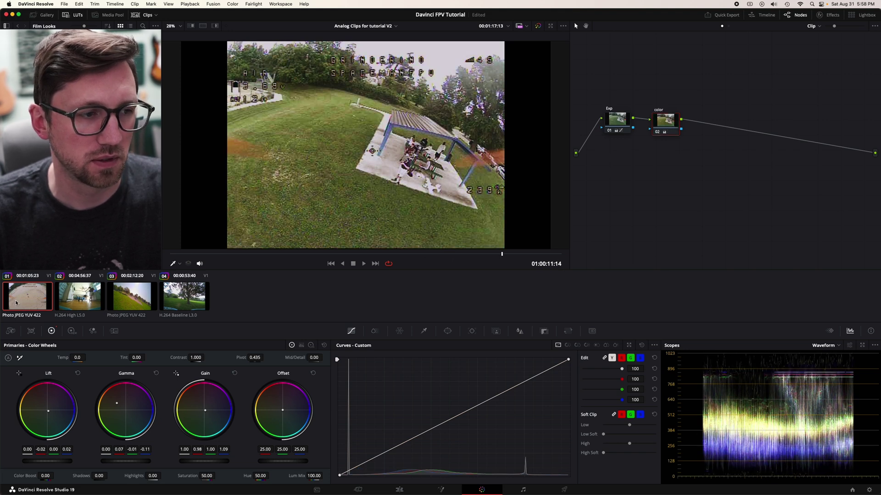
Step: Toggle the viewer Bypass on and off to compare graded and original footage
{"action": "left_click", "coordinate": [538, 26]}
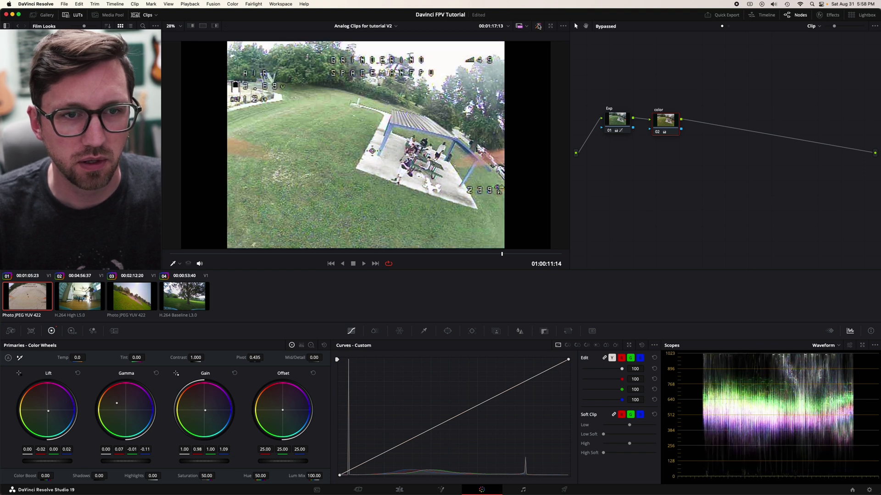
{"action": "left_click", "coordinate": [538, 26]}
{"action": "left_click", "coordinate": [538, 26]}
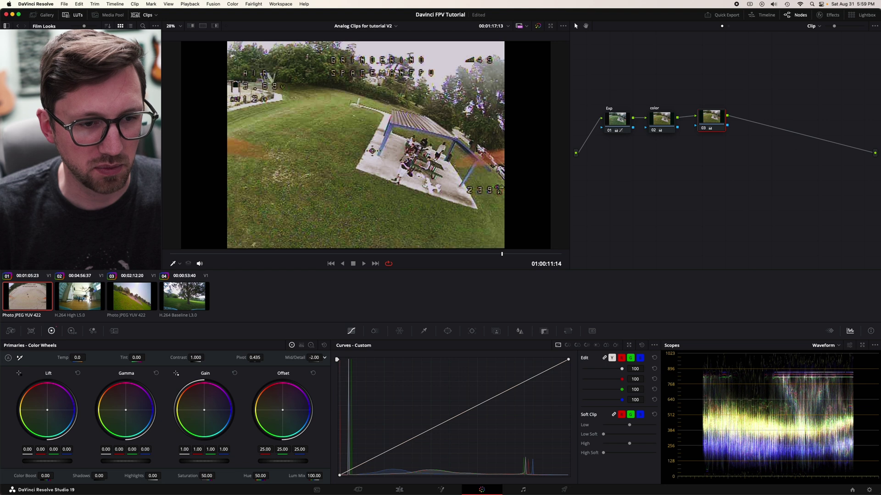
Step: Set node 03's Mid/Detail to -35 to soften clip 01, compare, then move to clip 02
{"action": "mouse_move", "coordinate": [314, 357]}
{"action": "left_mouse_down"}
{"action": "mouse_move", "coordinate": [298, 357]}
{"action": "mouse_move", "coordinate": [316, 357]}
{"action": "left_mouse_up"}
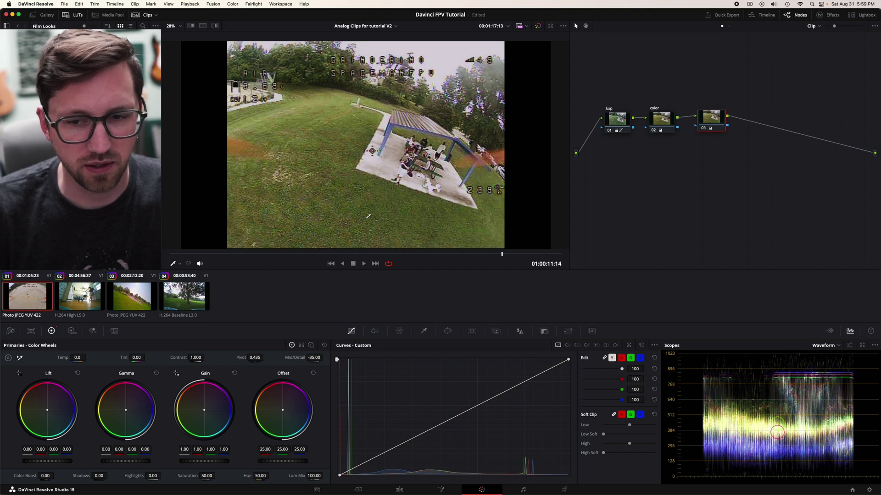
{"action": "key", "text": "ctrl+d"}
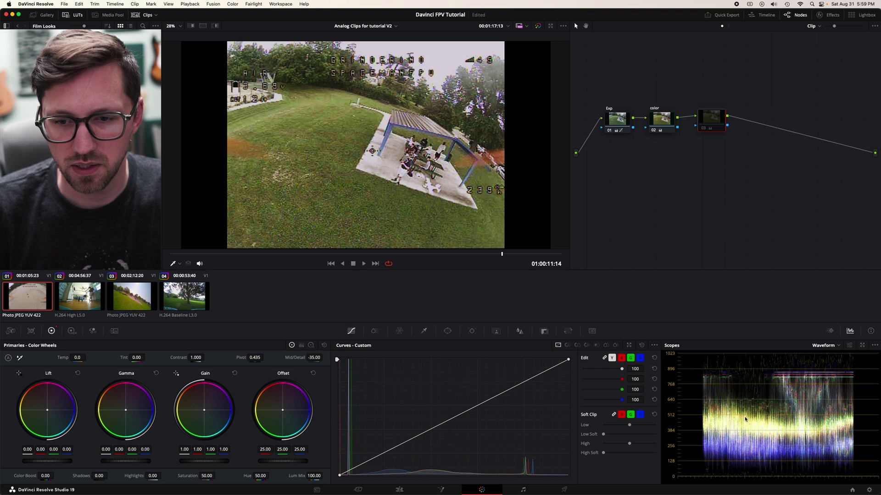
{"action": "key", "text": "ctrl+d"}
{"action": "key", "text": "ctrl+d"}
{"action": "key", "text": "ctrl+d"}
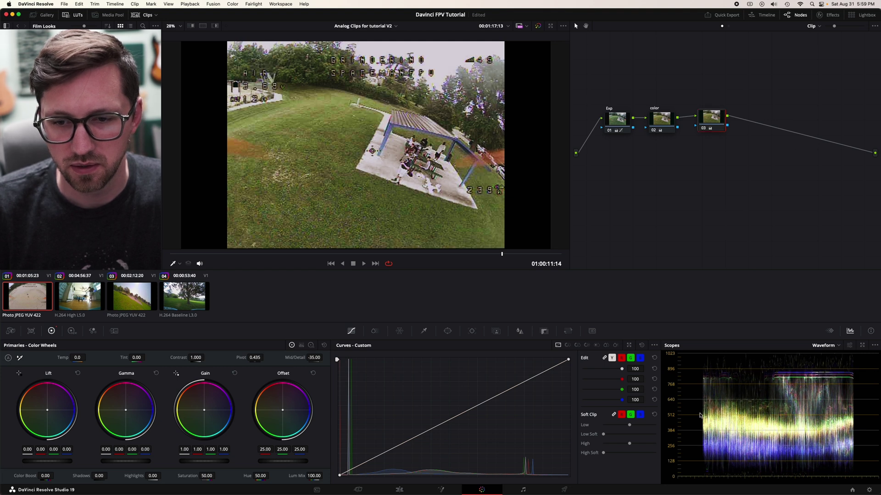
{"action": "key", "text": "ctrl+d"}
{"action": "key", "text": "ctrl+d"}
{"action": "key", "text": "ctrl+d"}
{"action": "key", "text": "ctrl+d"}
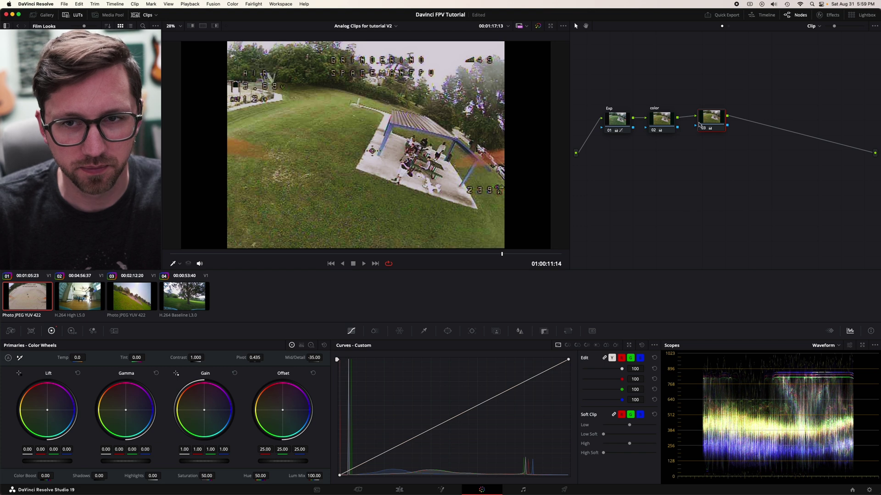
{"action": "key", "text": "Down"}
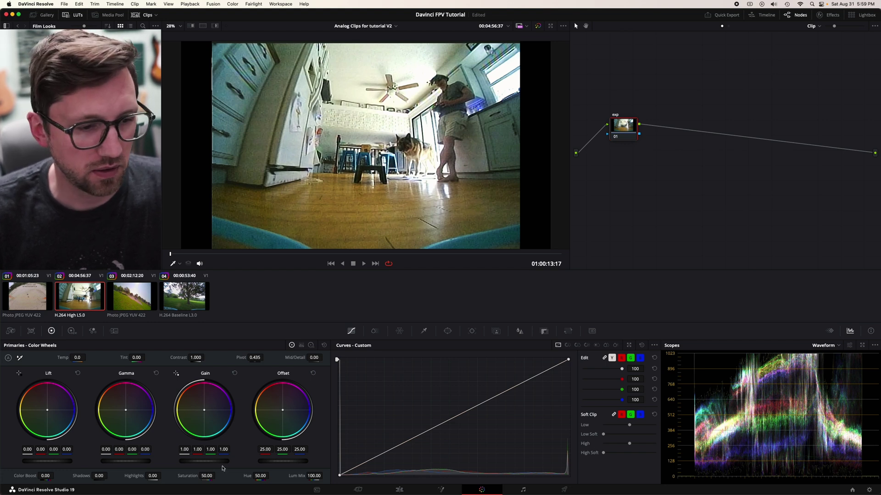
Step: Set the kitchen clip's exp node to Gain 0.97 and Gamma -0.04 with High and Low Soft clipping
{"action": "left_click_drag", "start_coordinate": [216, 464], "coordinate": [205, 463]}
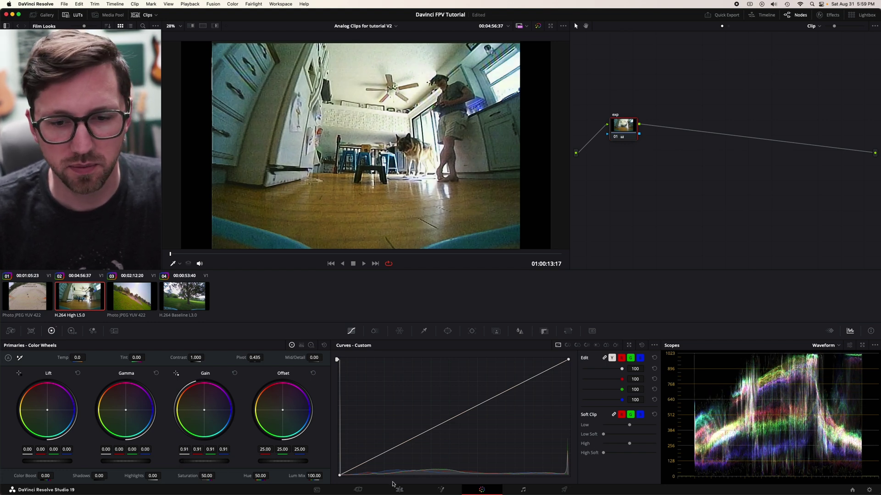
{"action": "mouse_move", "coordinate": [604, 454]}
{"action": "left_mouse_down"}
{"action": "mouse_move", "coordinate": [656, 454]}
{"action": "mouse_move", "coordinate": [597, 458]}
{"action": "left_mouse_up"}
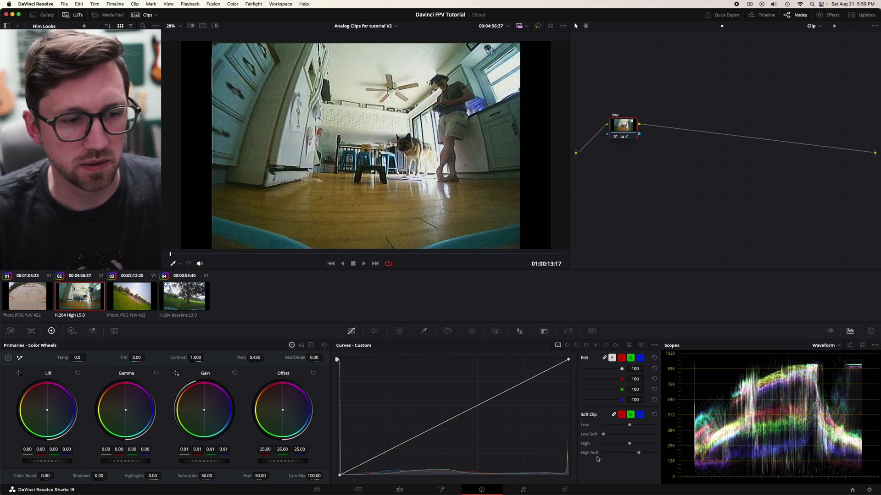
{"action": "left_click_drag", "start_coordinate": [220, 462], "coordinate": [202, 462]}
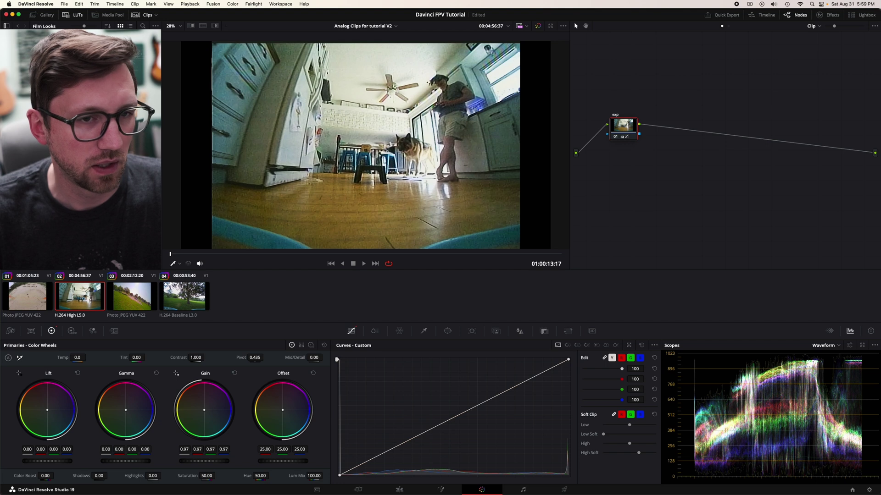
{"action": "left_click_drag", "start_coordinate": [126, 461], "coordinate": [119, 461]}
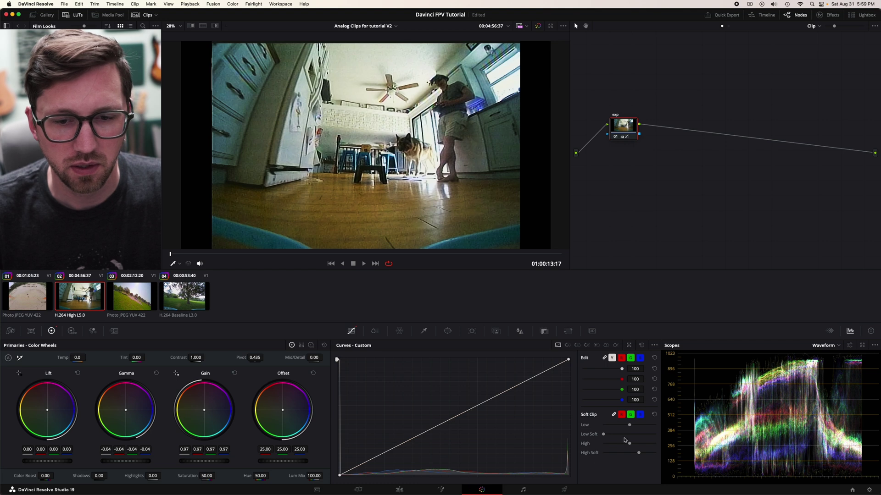
{"action": "left_click_drag", "start_coordinate": [603, 436], "coordinate": [711, 442]}
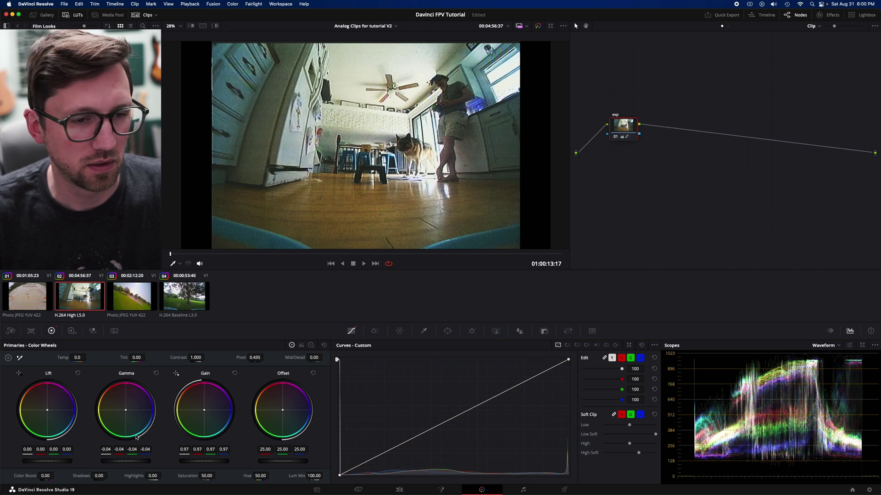
{"action": "left_click", "coordinate": [310, 345]}
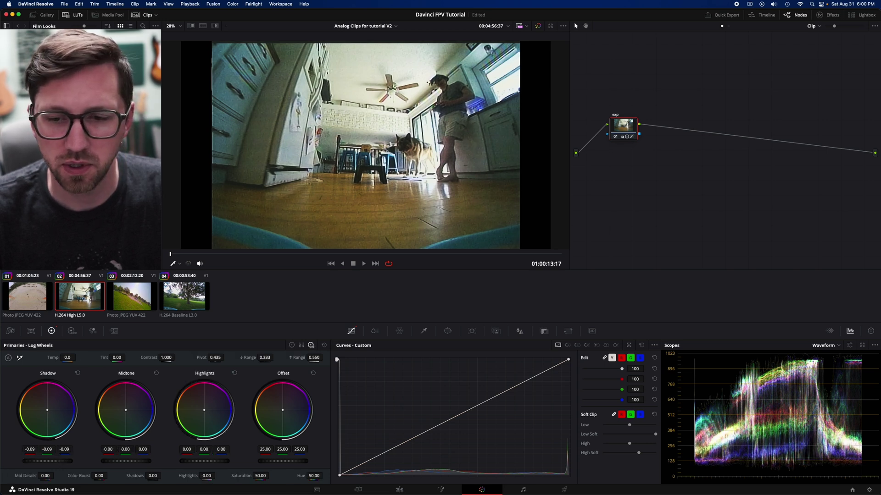
Step: Lower the exp node's log Shadow to -0.14, compare before and after, and add serial node 02
{"action": "left_click_drag", "start_coordinate": [47, 461], "coordinate": [29, 461]}
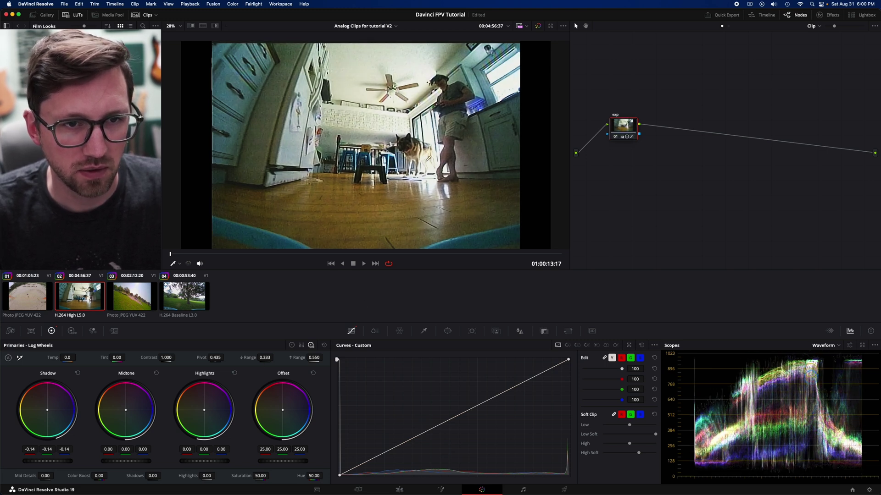
{"action": "key", "text": "ctrl+d"}
{"action": "key", "text": "ctrl+d"}
{"action": "key", "text": "ctrl+d"}
{"action": "key", "text": "ctrl+d"}
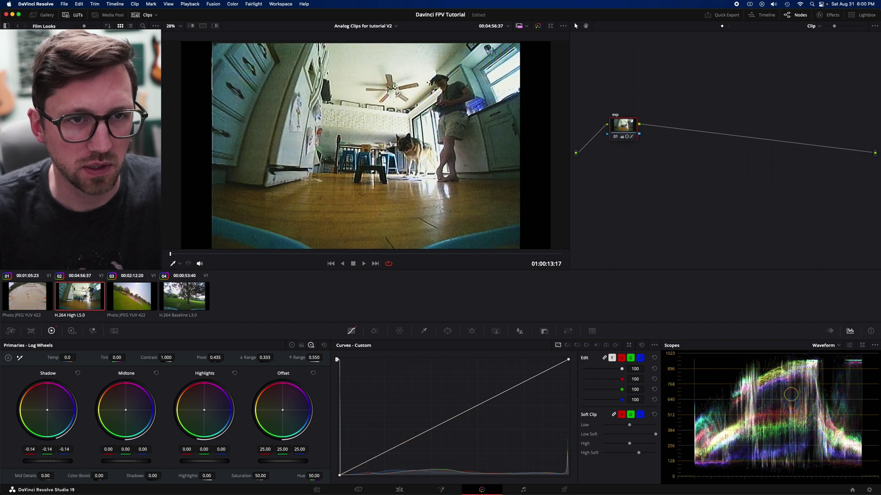
{"action": "key", "text": "ctrl+d"}
{"action": "key", "text": "ctrl+d"}
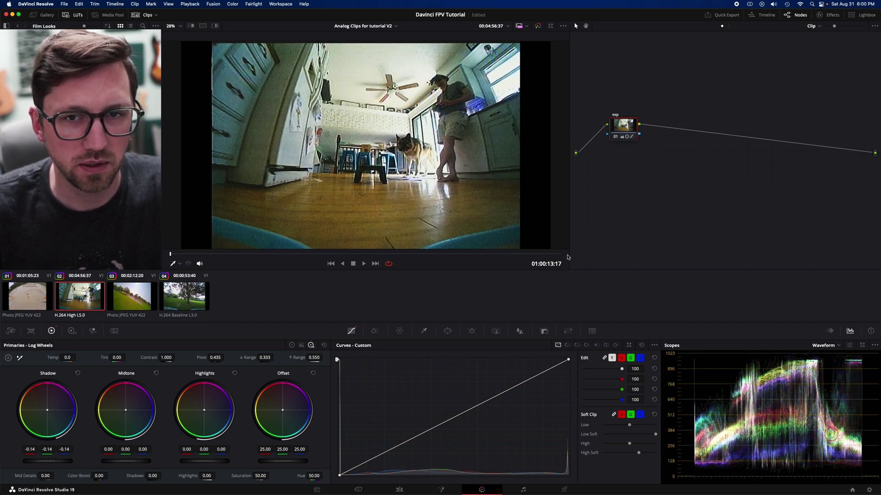
{"action": "left_click_drag", "start_coordinate": [269, 260], "coordinate": [305, 257]}
{"action": "key", "text": "ctrl+d"}
{"action": "key", "text": "ctrl+d"}
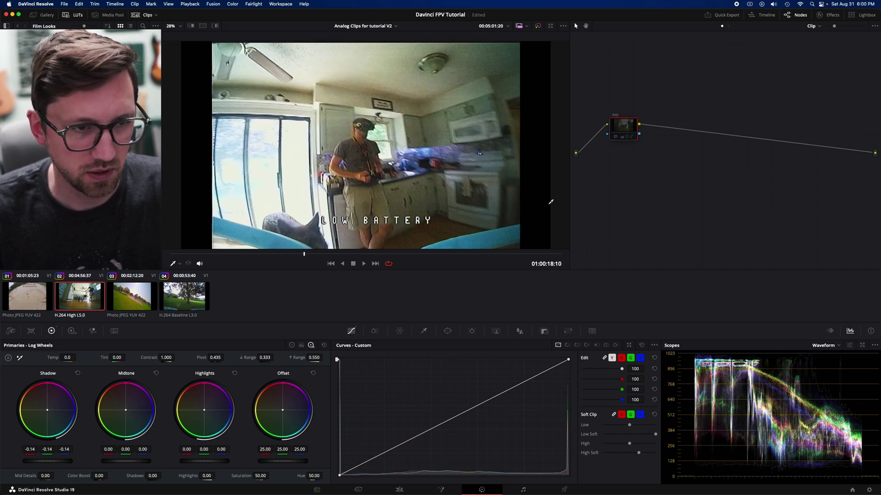
{"action": "key", "text": "ctrl+d"}
{"action": "key", "text": "ctrl+d"}
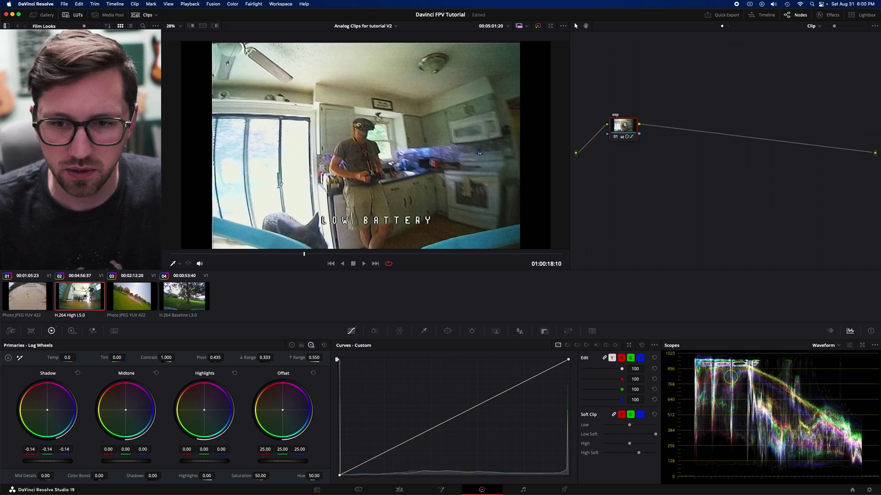
{"action": "key", "text": "ctrl+d"}
{"action": "key", "text": "ctrl+d"}
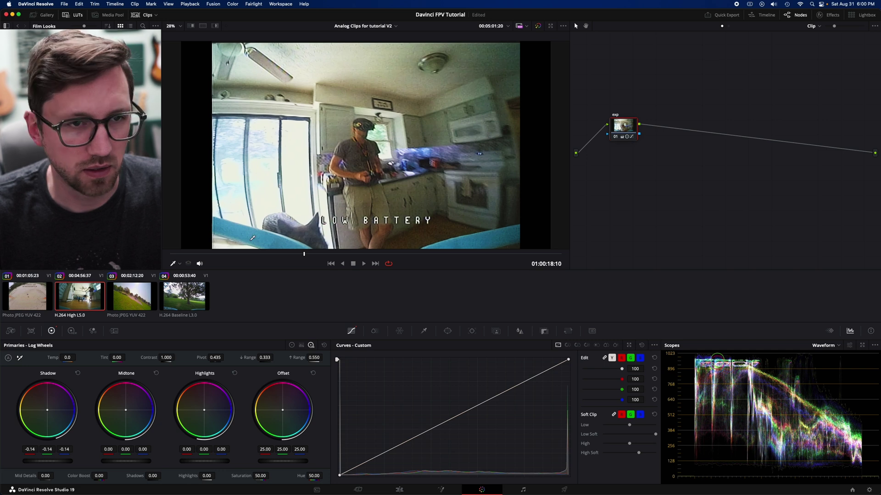
{"action": "left_click_drag", "start_coordinate": [617, 130], "coordinate": [609, 124]}
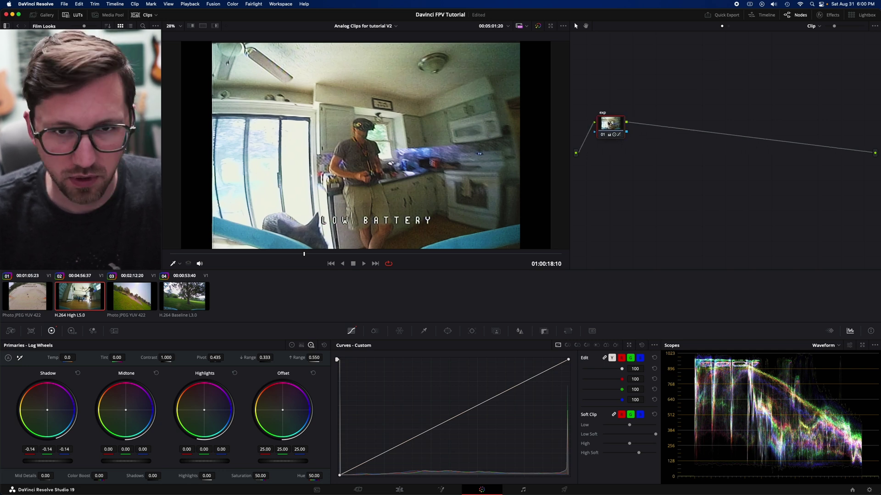
{"action": "key", "text": "alt+s"}
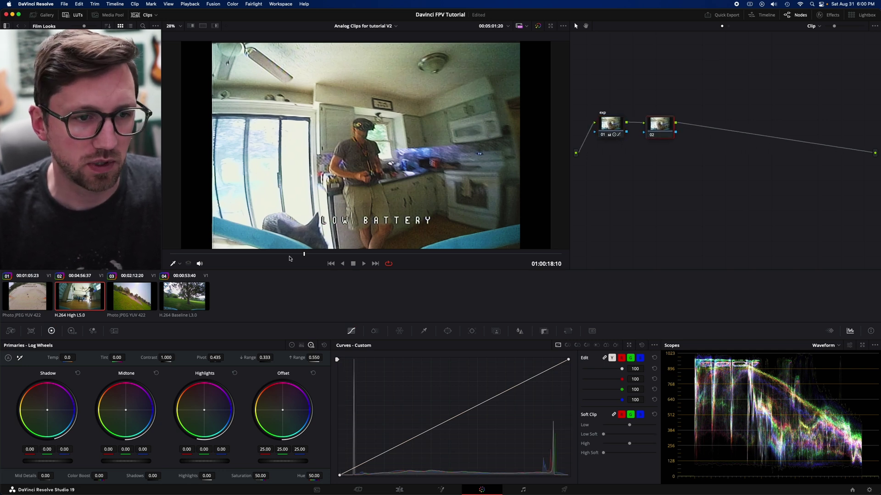
Step: Warm node 02's midtones with Gamma and nudge the Gain and Lift colour balance
{"action": "left_click_drag", "start_coordinate": [289, 255], "coordinate": [169, 255]}
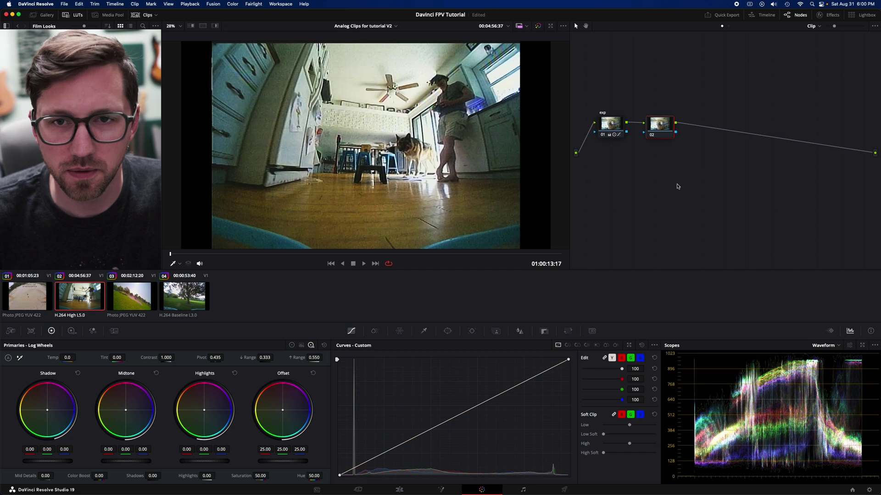
{"action": "left_click_drag", "start_coordinate": [144, 422], "coordinate": [132, 413]}
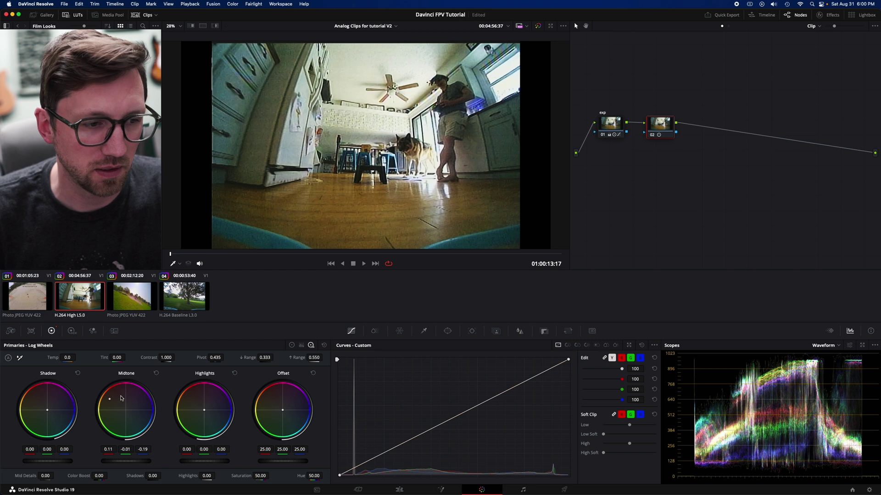
{"action": "left_click", "coordinate": [157, 375]}
{"action": "left_click", "coordinate": [291, 346]}
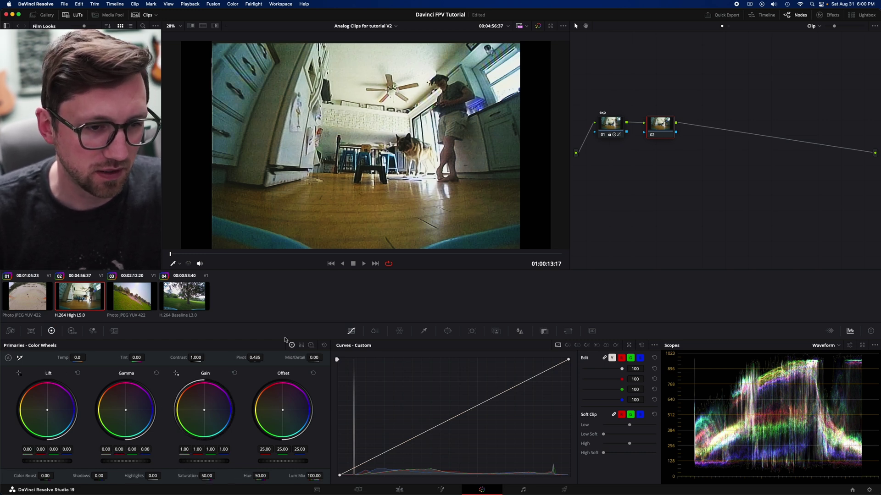
{"action": "left_click_drag", "start_coordinate": [125, 412], "coordinate": [116, 404]}
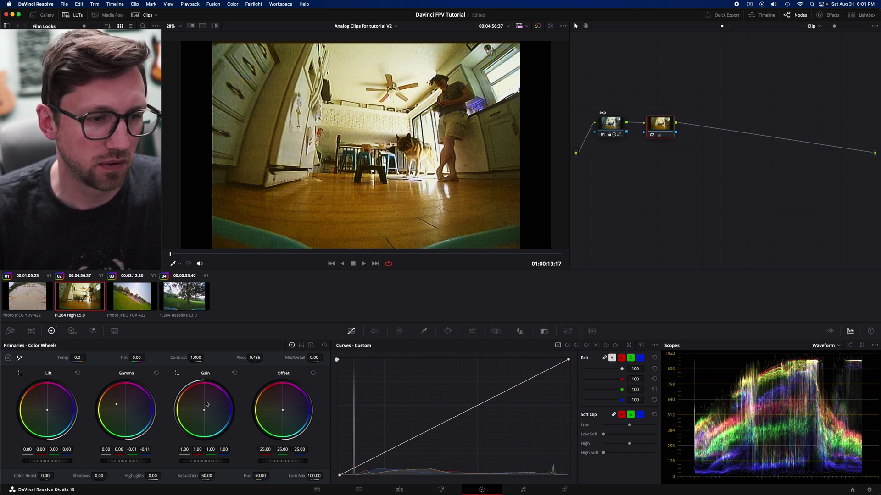
{"action": "left_click_drag", "start_coordinate": [204, 410], "coordinate": [205, 410]}
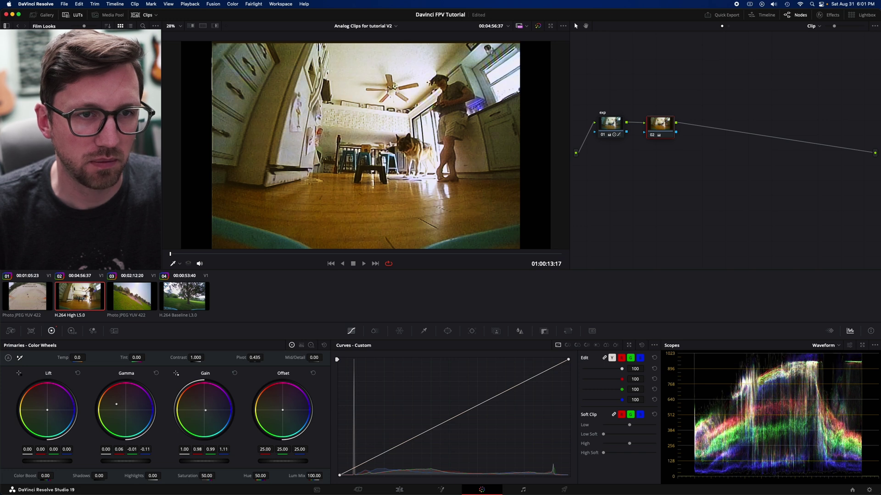
{"action": "left_click_drag", "start_coordinate": [47, 410], "coordinate": [48, 412]}
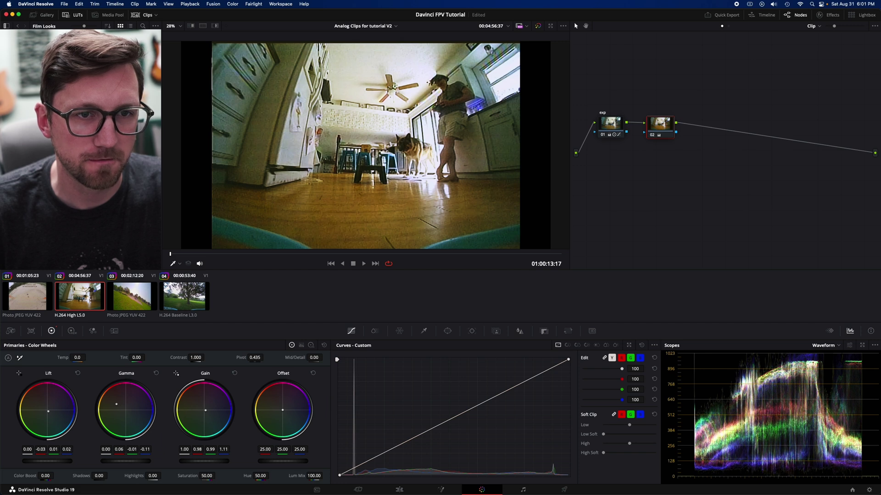
Step: Toggle node 02 to compare, then push the highlights further toward blue (Gain blue 1.14)
{"action": "key", "text": "super+d"}
{"action": "key", "text": "super+d"}
{"action": "key", "text": "super+d"}
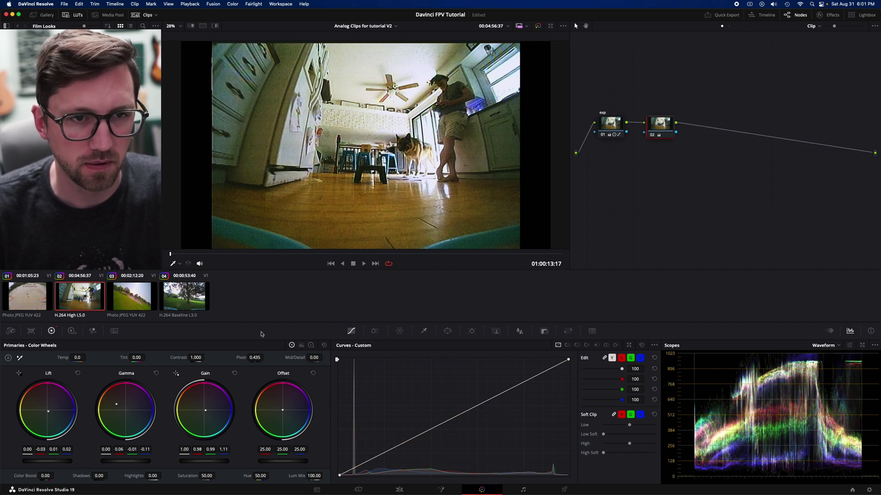
{"action": "key", "text": "super+d"}
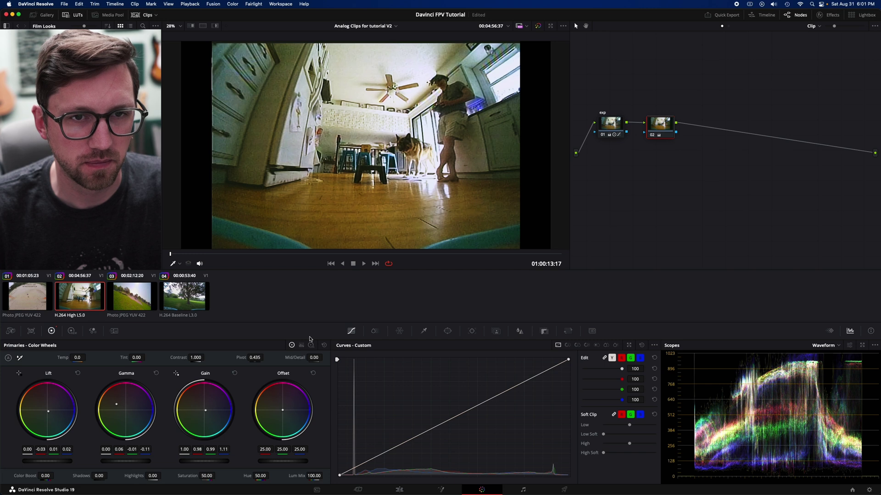
{"action": "key", "text": "super+d"}
{"action": "key", "text": "super+d"}
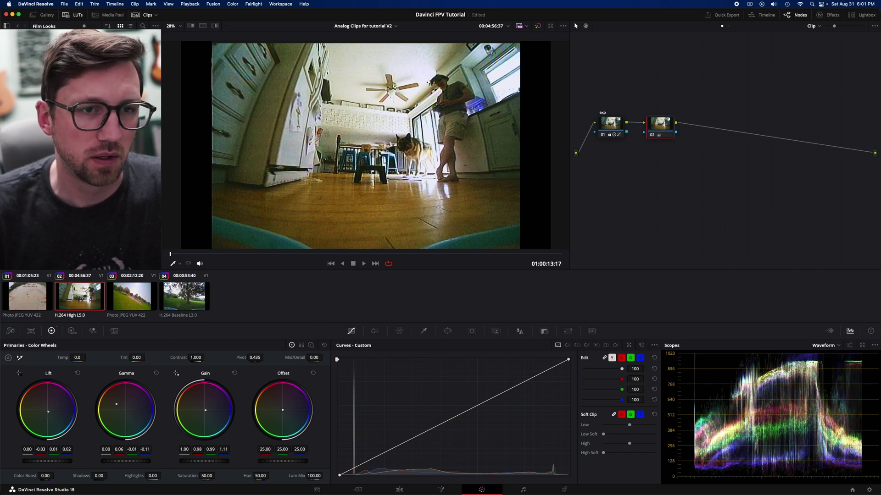
{"action": "key", "text": "super+d"}
{"action": "key", "text": "super+d"}
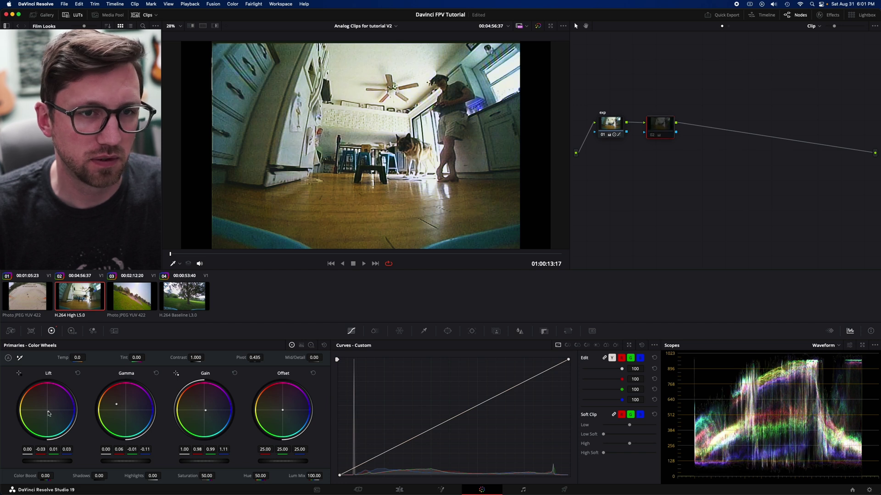
{"action": "key", "text": "super+d"}
{"action": "key", "text": "super+d"}
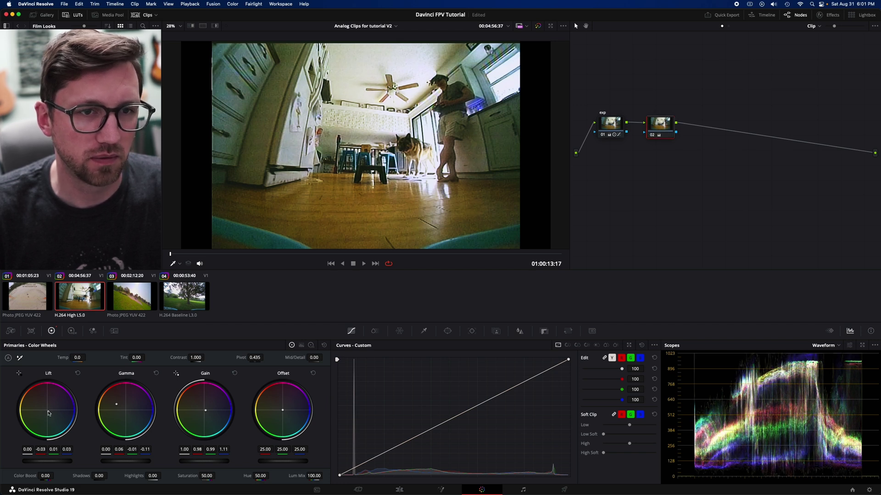
{"action": "left_click_drag", "start_coordinate": [205, 410], "coordinate": [206, 410]}
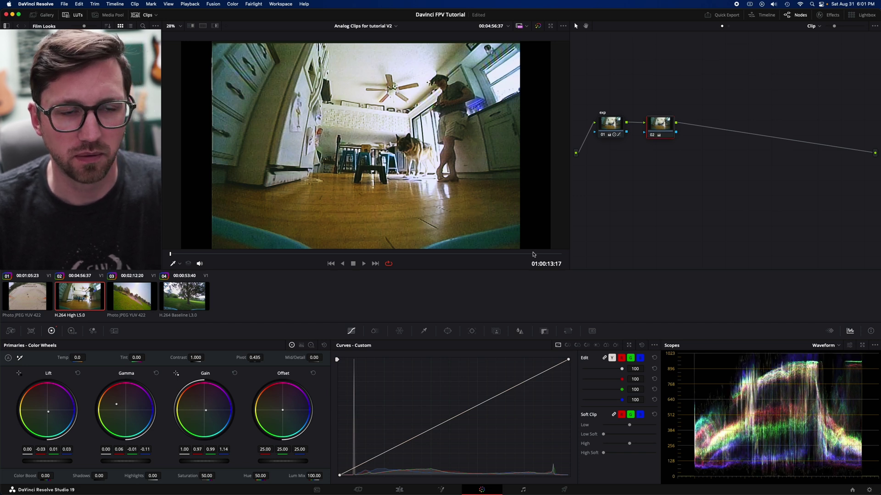
Step: Dismiss the export dialog and label node 02 'color'
{"action": "key", "text": "super+e"}
{"action": "left_click", "coordinate": [537, 307]}
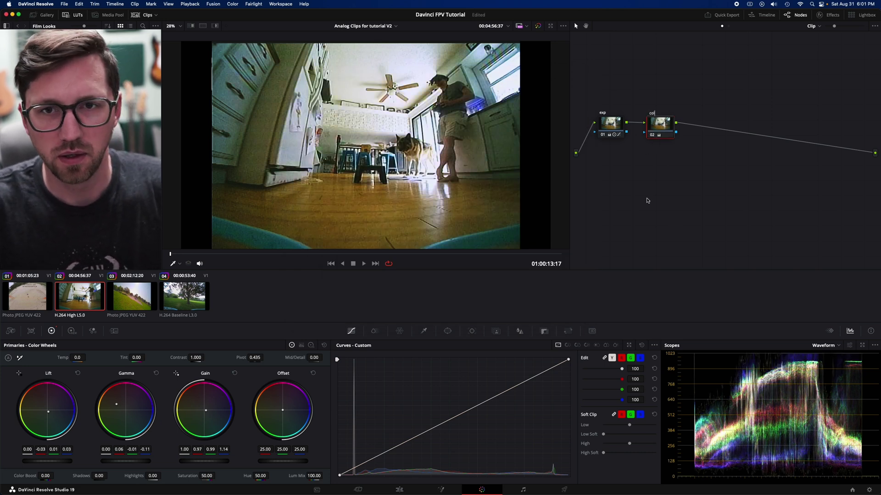
{"action": "type", "text": "color"}
{"action": "left_click_drag", "start_coordinate": [659, 126], "coordinate": [653, 124]}
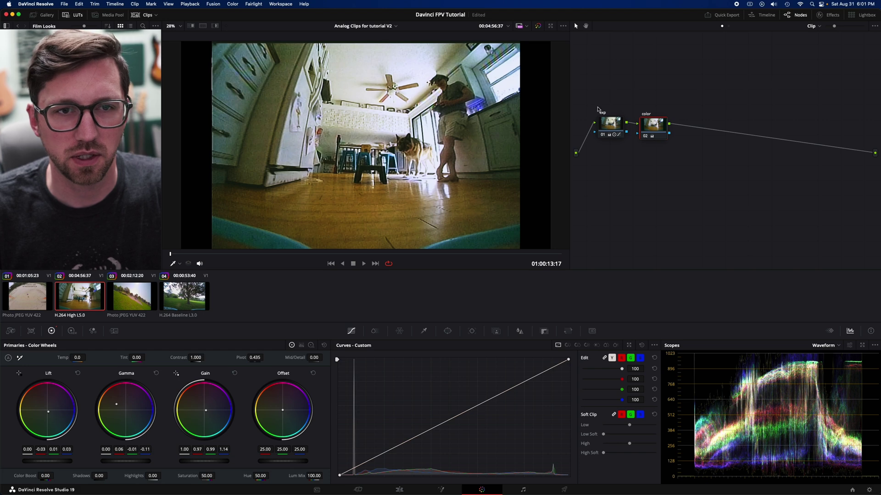
{"action": "left_click_drag", "start_coordinate": [284, 254], "coordinate": [462, 263]}
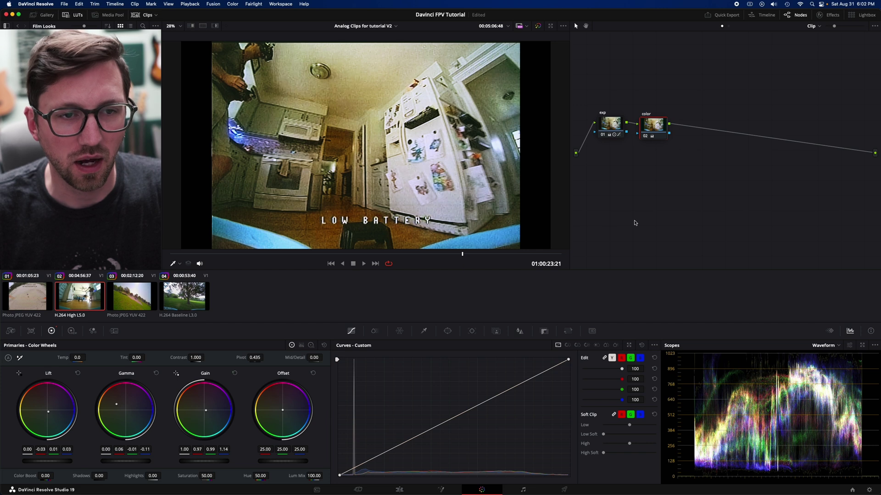
Step: Raise the kitchen clip's saturation from 50 to 57.20, checking the dog frame and others against the ungraded image
{"action": "key", "text": "shift+d"}
{"action": "key", "text": "shift+d"}
{"action": "key", "text": "shift+d"}
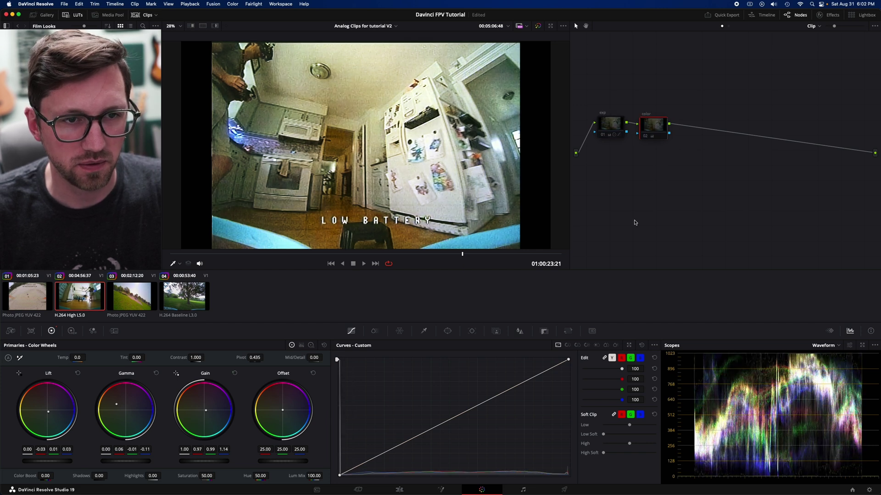
{"action": "key", "text": "shift+d"}
{"action": "left_click_drag", "start_coordinate": [279, 254], "coordinate": [243, 260]}
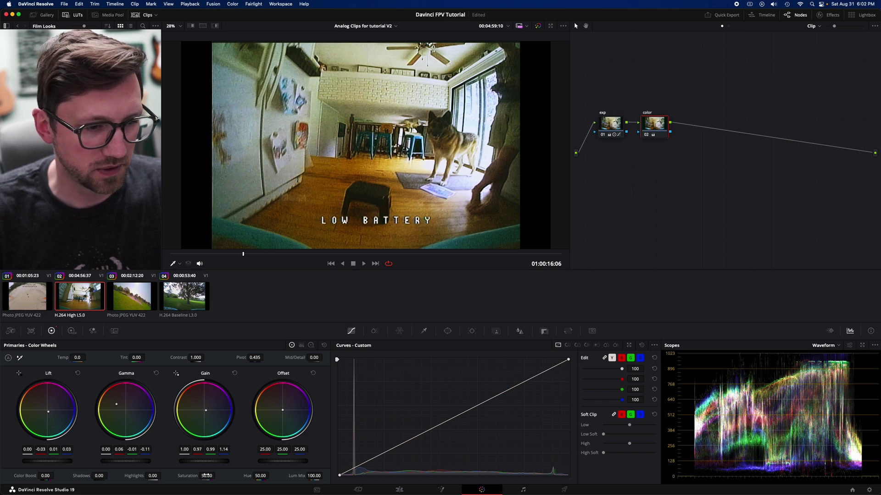
{"action": "left_click_drag", "start_coordinate": [206, 476], "coordinate": [217, 475]}
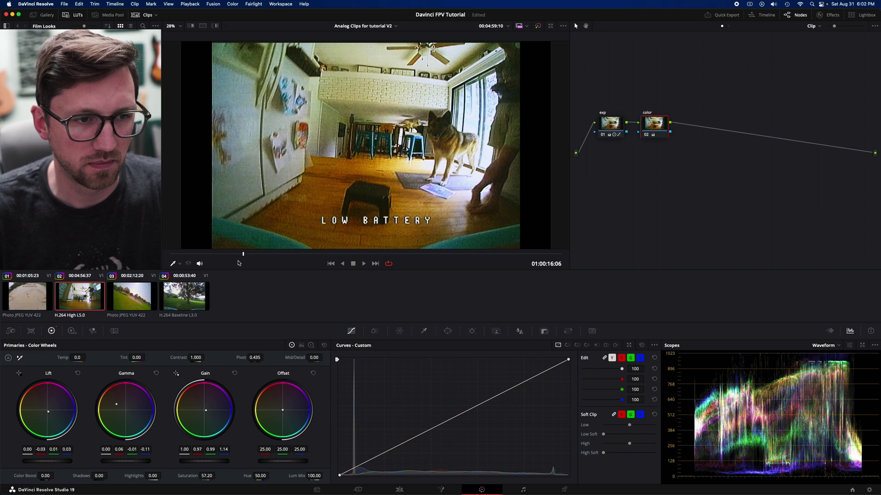
{"action": "mouse_move", "coordinate": [243, 255]}
{"action": "left_mouse_down"}
{"action": "mouse_move", "coordinate": [220, 254]}
{"action": "mouse_move", "coordinate": [324, 266]}
{"action": "mouse_move", "coordinate": [237, 256]}
{"action": "left_mouse_up"}
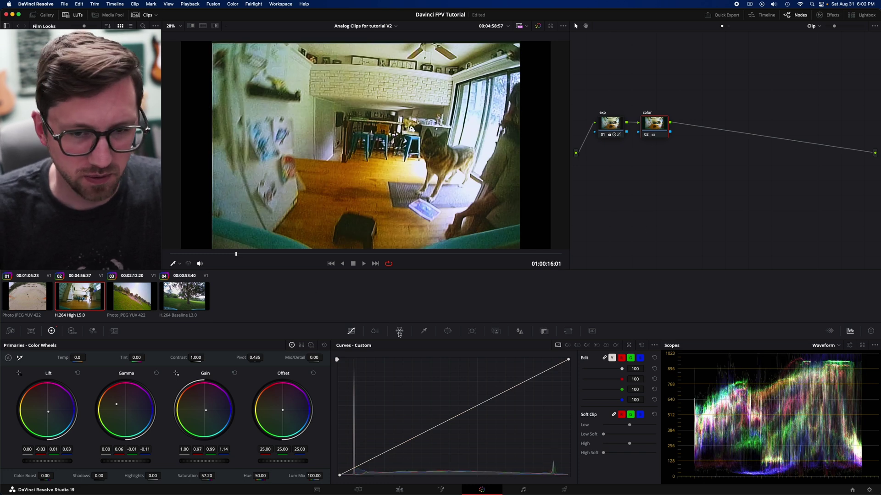
Step: Pull both Lum Vs Sat endpoints to the bottom to desaturate the darkest shadows and brightest highlights
{"action": "left_click", "coordinate": [597, 347]}
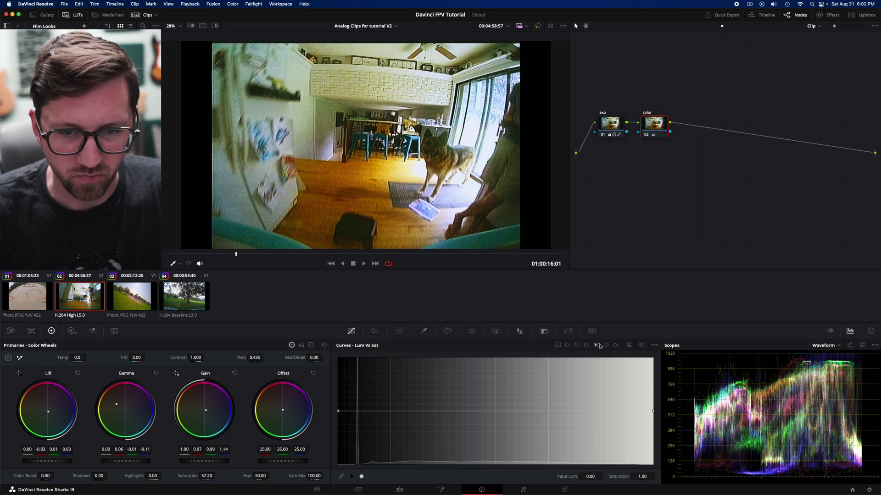
{"action": "left_click", "coordinate": [360, 477]}
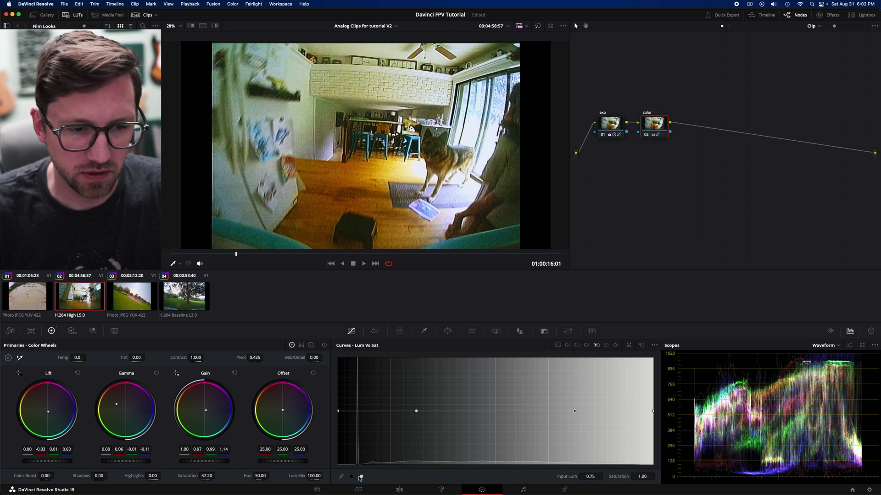
{"action": "left_click_drag", "start_coordinate": [338, 416], "coordinate": [337, 470]}
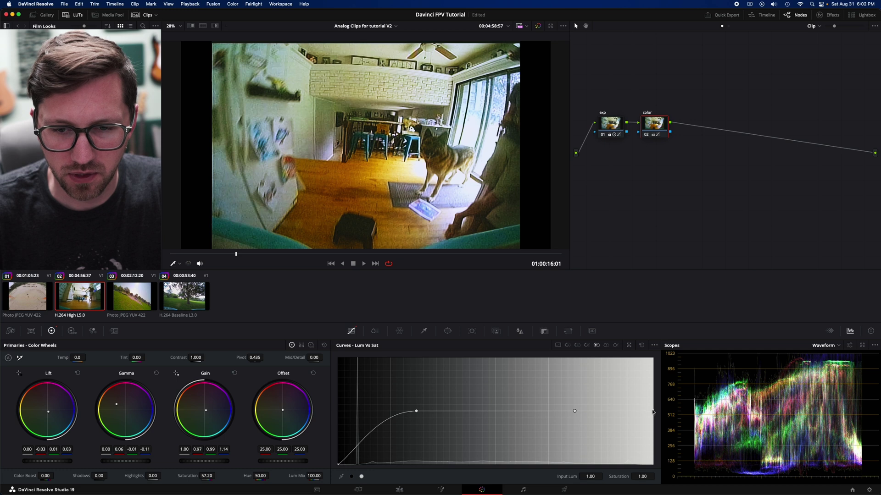
{"action": "left_click_drag", "start_coordinate": [653, 412], "coordinate": [653, 472]}
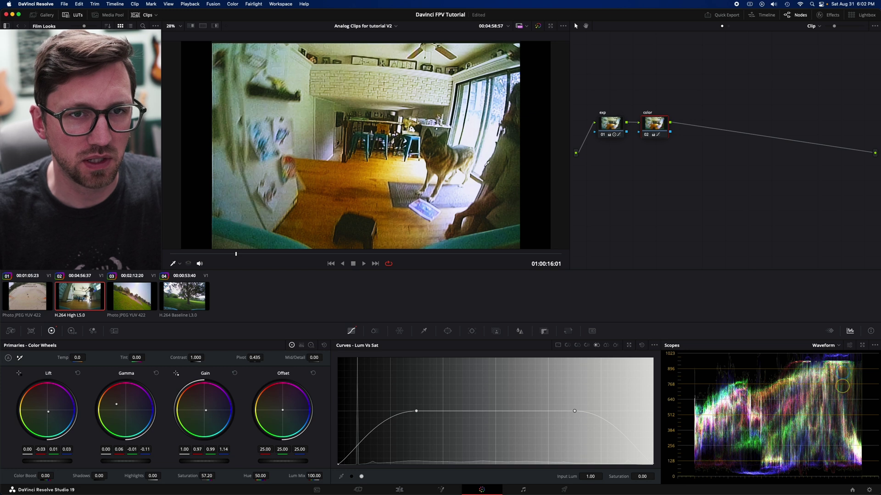
{"action": "key", "text": "super+d"}
{"action": "key", "text": "super+d"}
{"action": "key", "text": "super+d"}
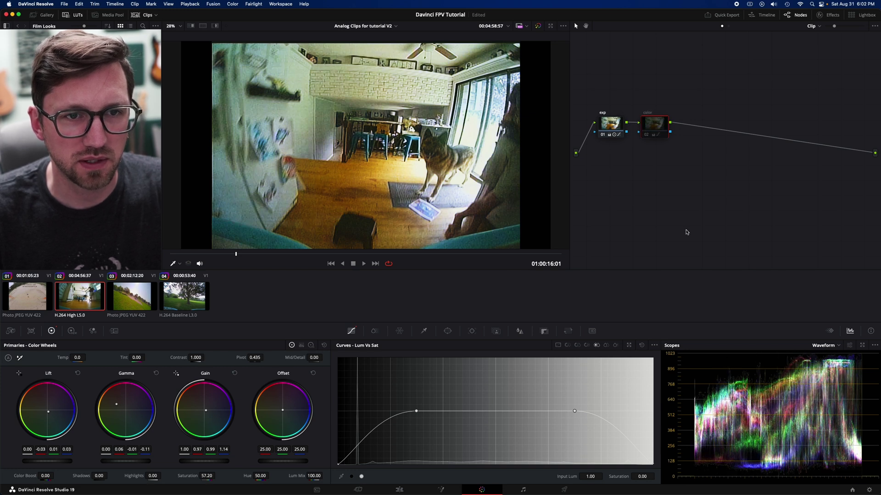
{"action": "key", "text": "super+d"}
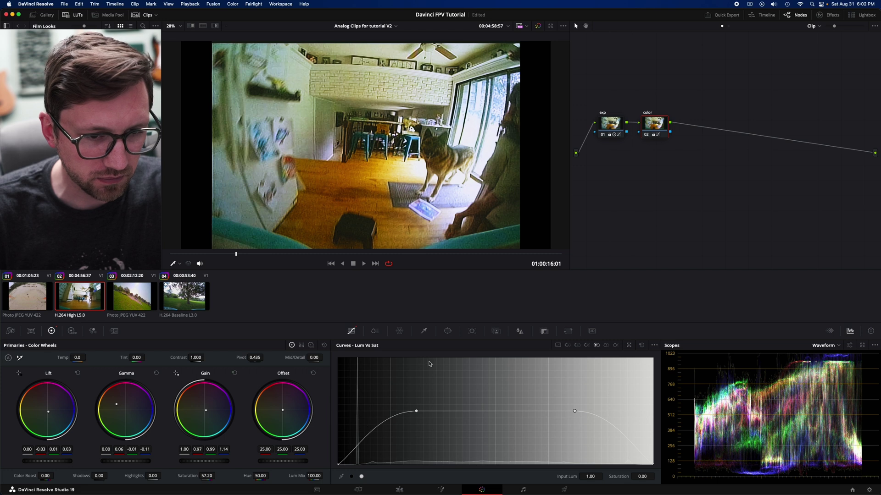
{"action": "left_click", "coordinate": [569, 346]}
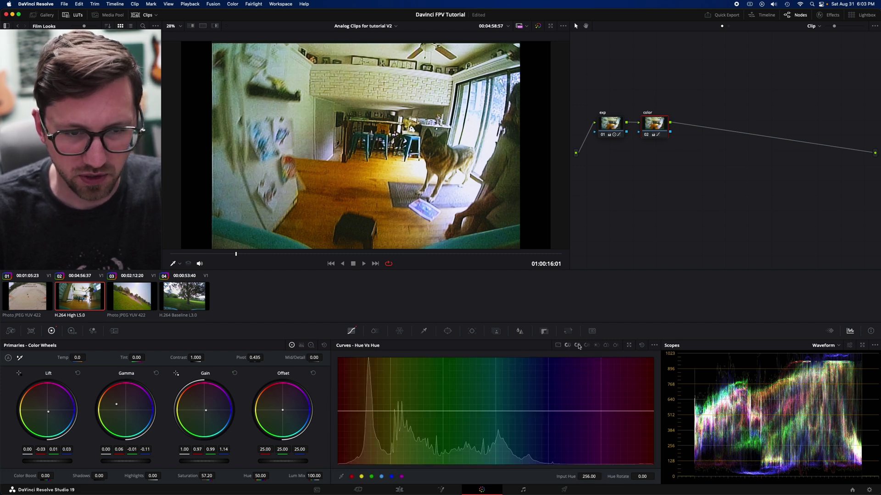
Step: Lower orange-red saturation to 0.88 on the kitchen node's Hue Vs Sat curve
{"action": "left_click", "coordinate": [578, 345]}
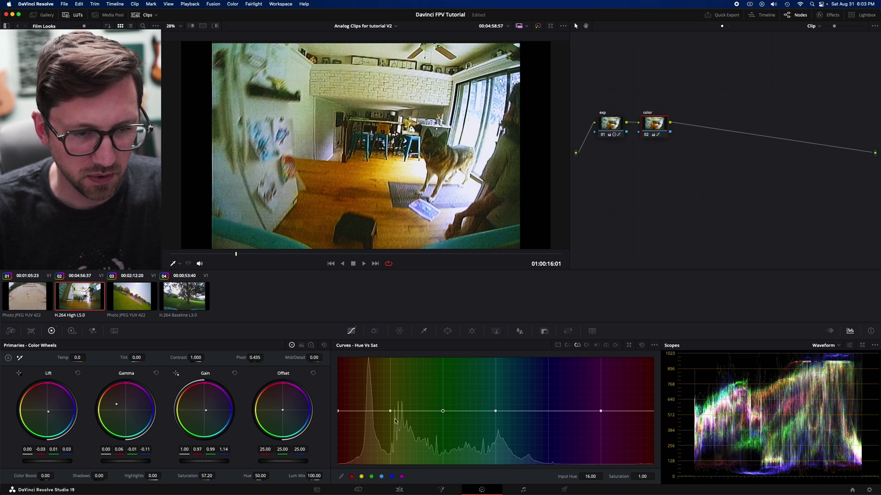
{"action": "left_click_drag", "start_coordinate": [390, 411], "coordinate": [373, 419]}
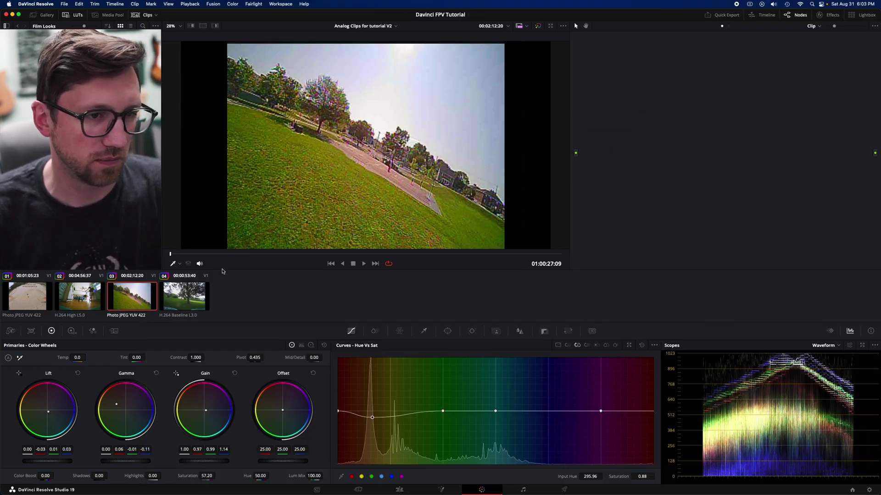
Step: Drag High Soft right in the Custom soft clip to roll off the park clip's highlights
{"action": "left_click_drag", "start_coordinate": [230, 255], "coordinate": [239, 255]}
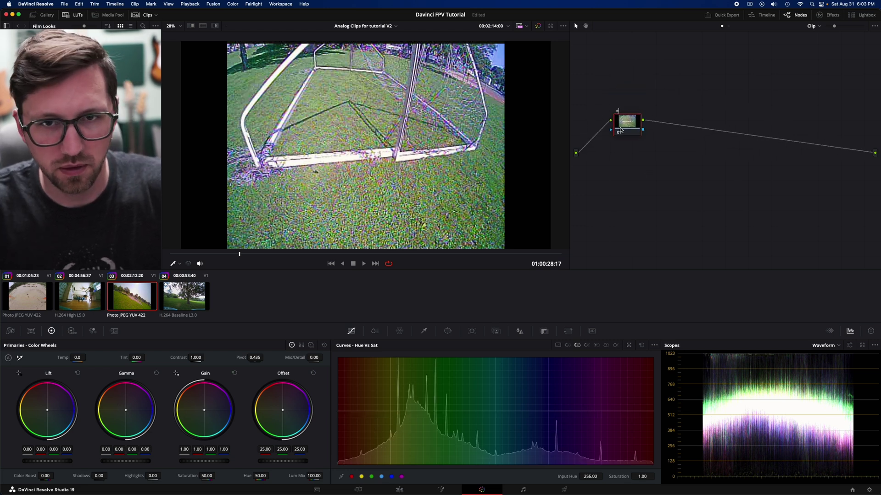
{"action": "left_click_drag", "start_coordinate": [620, 130], "coordinate": [592, 133]}
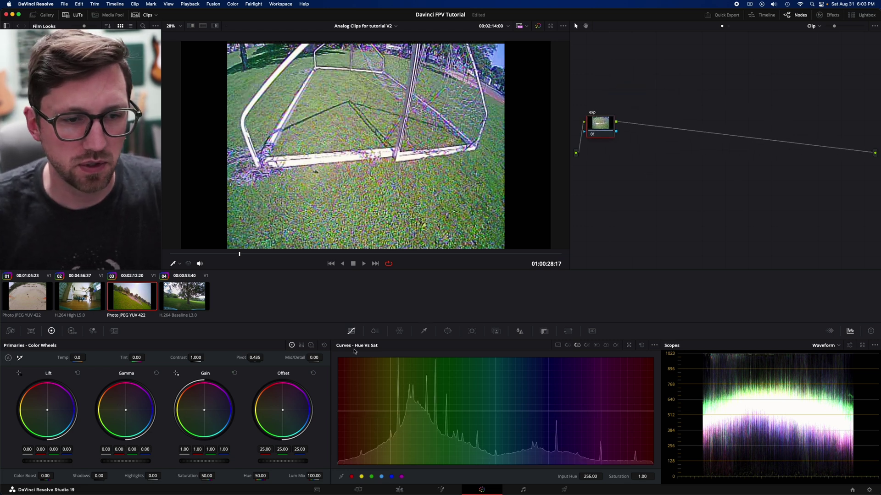
{"action": "left_click", "coordinate": [558, 345]}
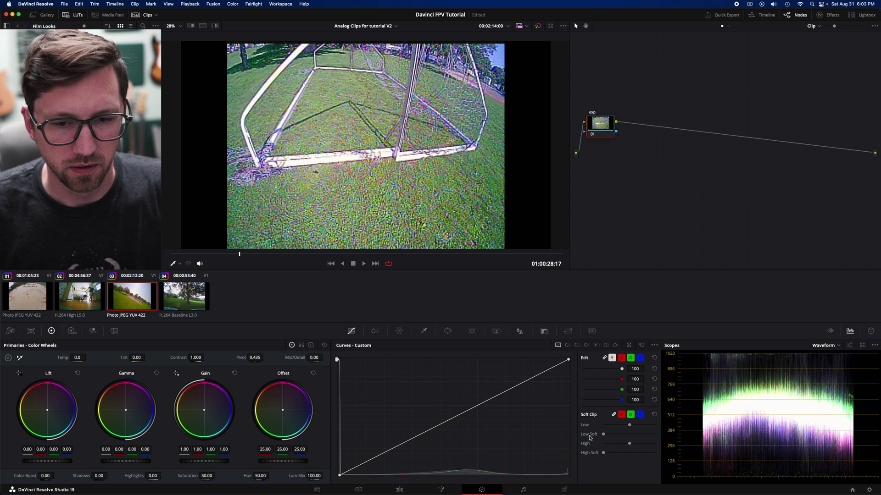
{"action": "left_click_drag", "start_coordinate": [603, 455], "coordinate": [694, 457]}
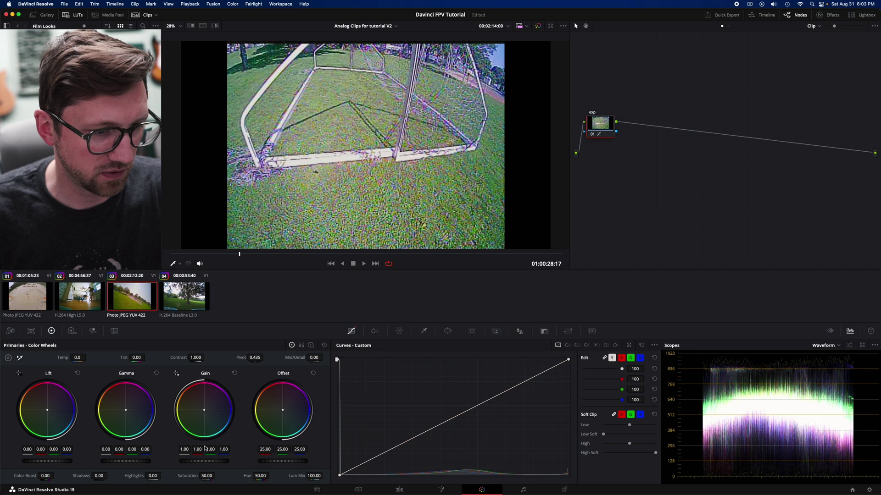
Step: Set the exp node's master wheels to Gain 1.05, Gamma -0.12 and Lift -0.05
{"action": "mouse_move", "coordinate": [214, 462]}
{"action": "left_mouse_down"}
{"action": "mouse_move", "coordinate": [224, 462]}
{"action": "mouse_move", "coordinate": [199, 463]}
{"action": "left_mouse_up"}
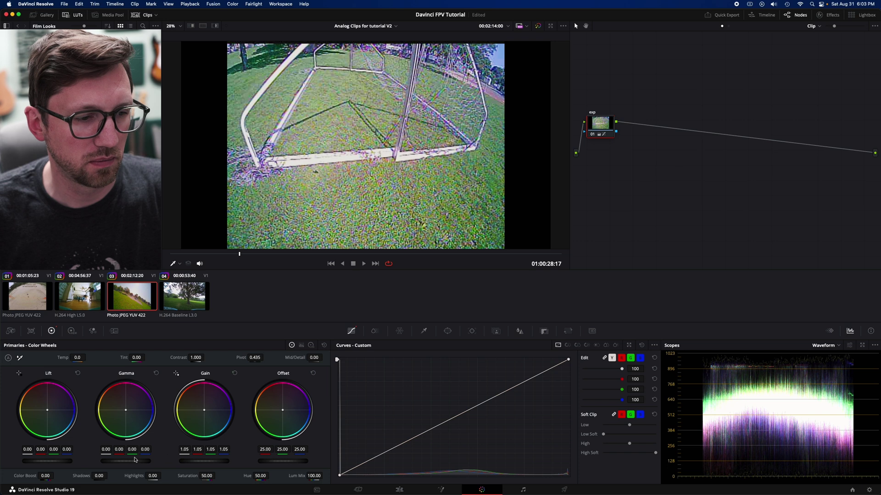
{"action": "left_click_drag", "start_coordinate": [135, 460], "coordinate": [124, 460]}
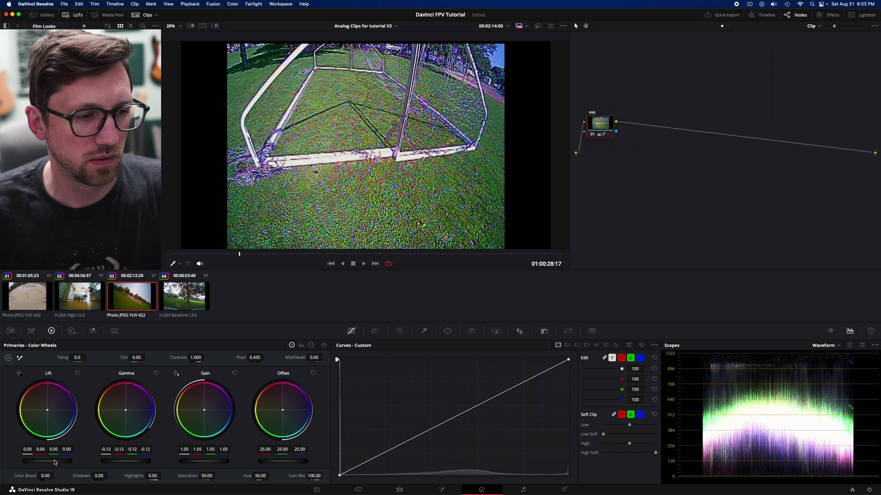
{"action": "mouse_move", "coordinate": [54, 462]}
{"action": "left_mouse_down"}
{"action": "mouse_move", "coordinate": [64, 462]}
{"action": "mouse_move", "coordinate": [56, 462]}
{"action": "left_mouse_up"}
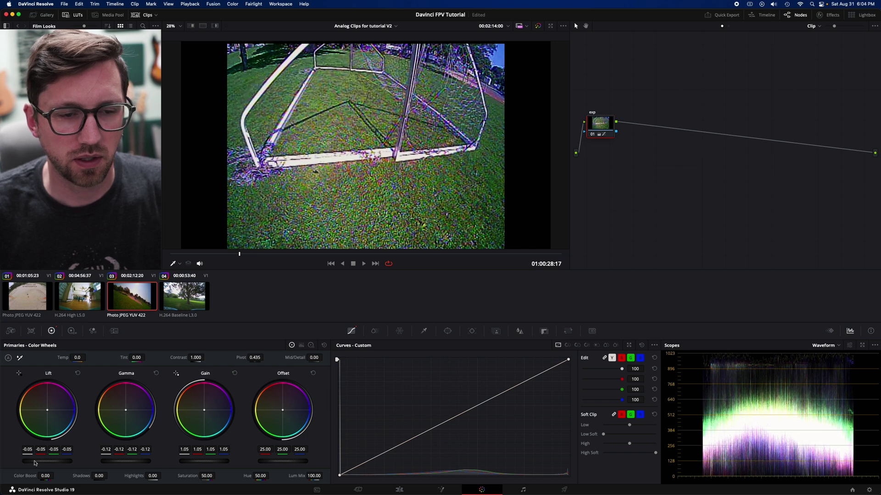
Step: Raise the exp node's log-wheel Shadow to 0.22 and compare it with the node bypassed
{"action": "left_click", "coordinate": [310, 346]}
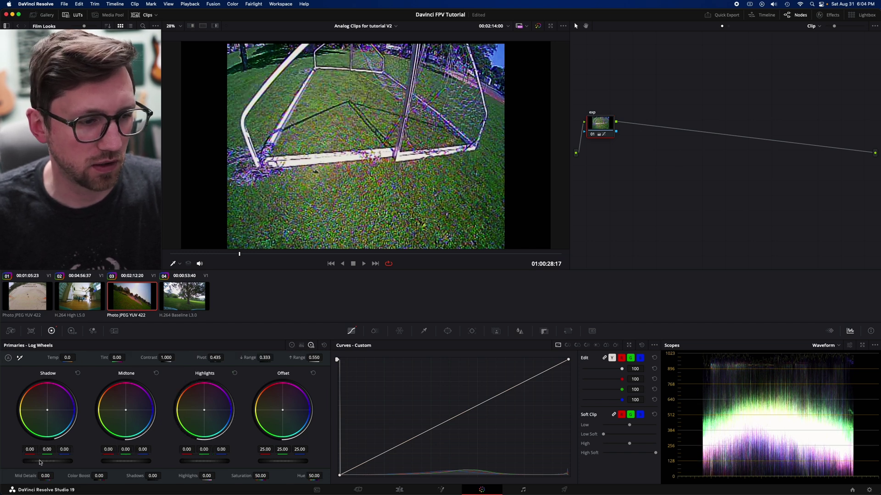
{"action": "left_click_drag", "start_coordinate": [47, 461], "coordinate": [57, 461]}
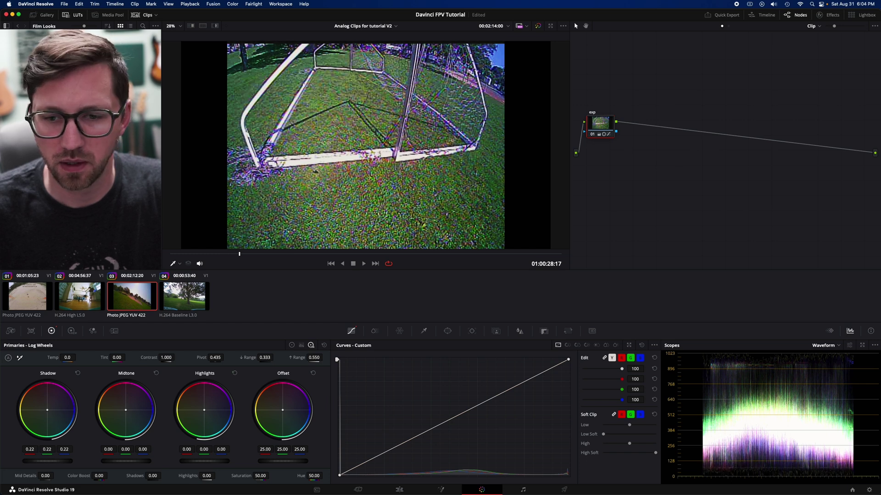
{"action": "left_click", "coordinate": [592, 135]}
{"action": "left_click", "coordinate": [592, 135]}
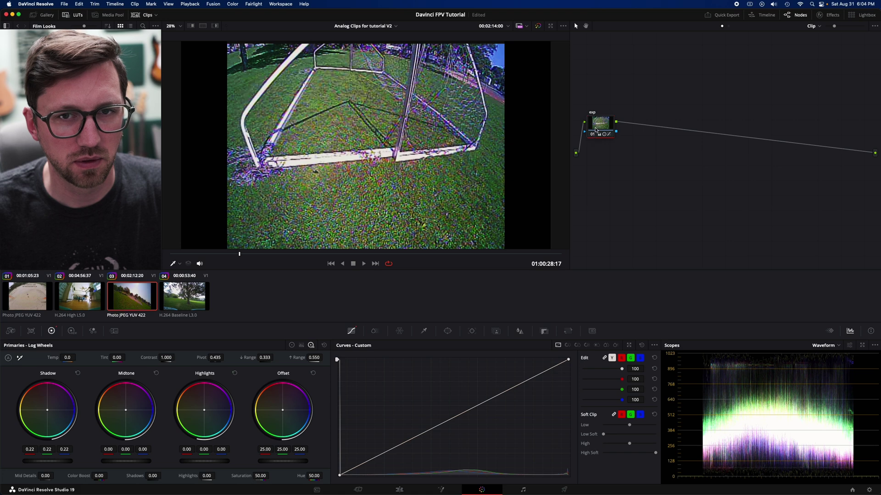
{"action": "left_click_drag", "start_coordinate": [596, 126], "coordinate": [605, 131]}
Step: Compare graded and ungraded later park frames, then return to the soccer goal frame
{"action": "left_click_drag", "start_coordinate": [266, 256], "coordinate": [505, 254]}
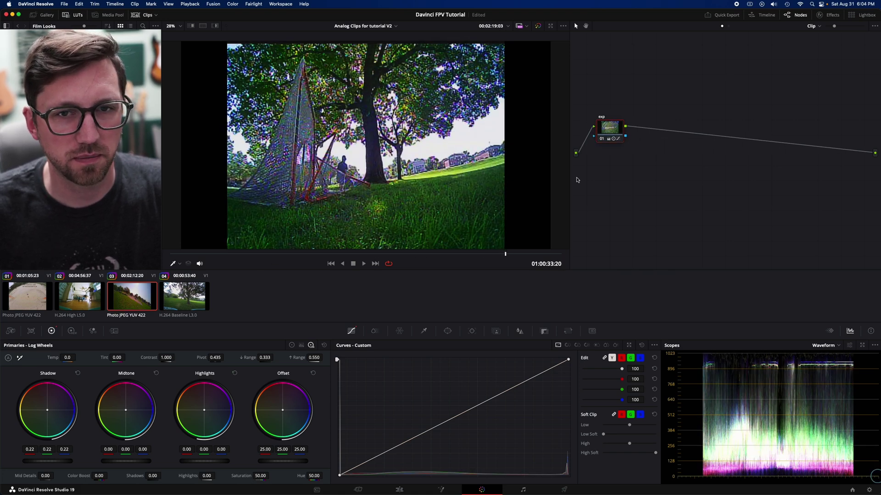
{"action": "left_click", "coordinate": [602, 139]}
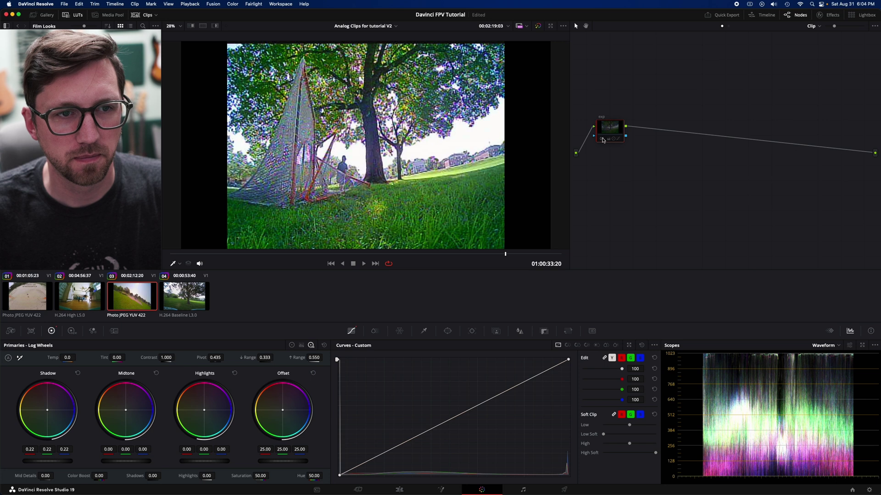
{"action": "left_click", "coordinate": [602, 139]}
{"action": "left_click_drag", "start_coordinate": [606, 130], "coordinate": [608, 130]}
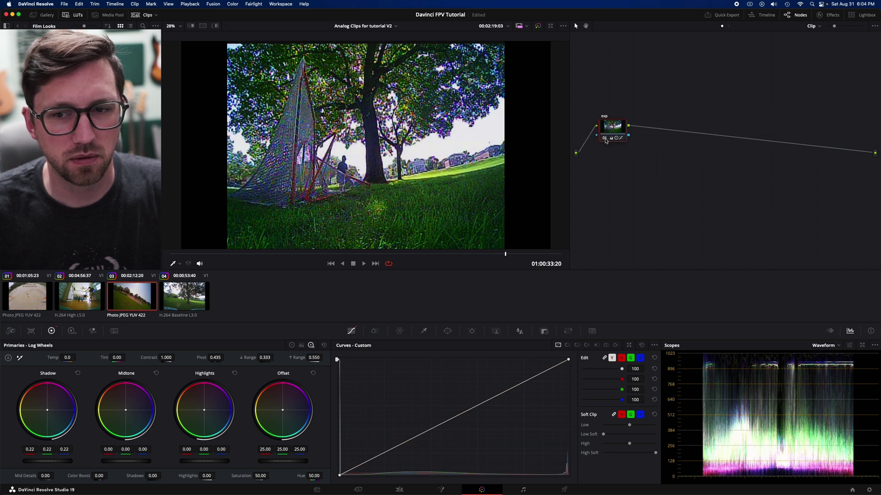
{"action": "left_click", "coordinate": [604, 139]}
{"action": "left_click", "coordinate": [604, 139]}
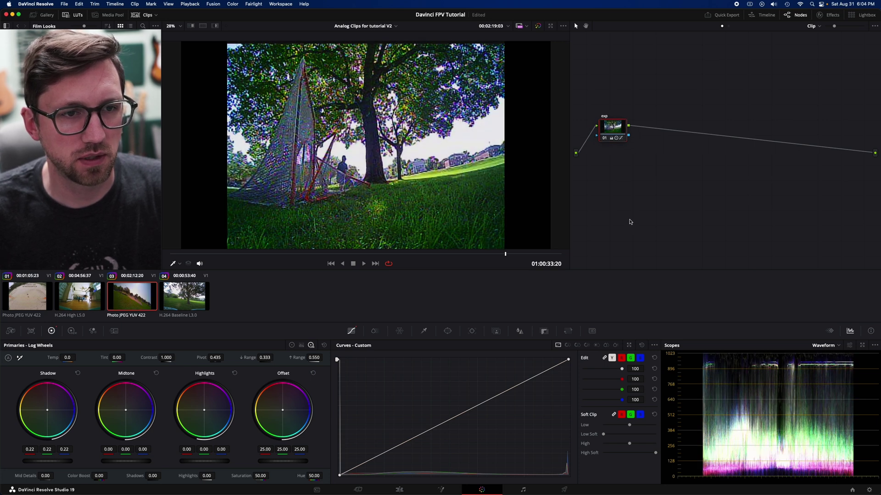
{"action": "mouse_move", "coordinate": [250, 253]}
{"action": "left_mouse_down"}
{"action": "mouse_move", "coordinate": [226, 253]}
{"action": "mouse_move", "coordinate": [251, 254]}
{"action": "left_mouse_up"}
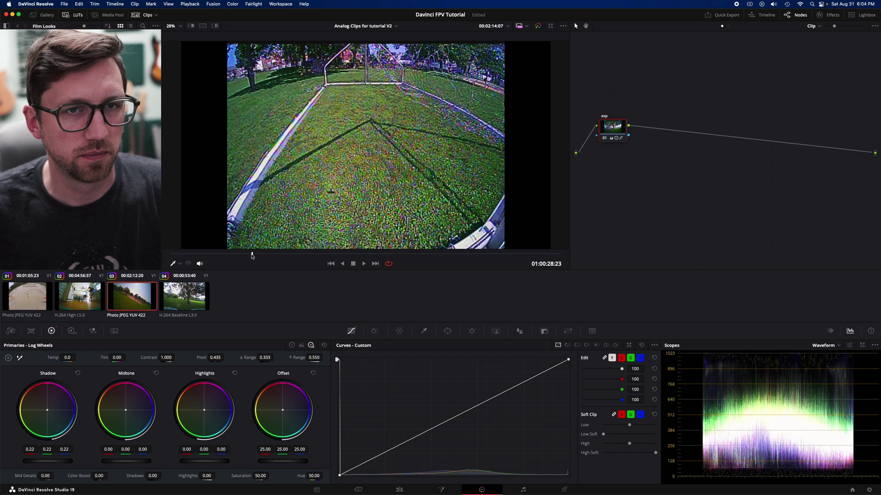
Step: Add a second serial node after exp and label it 'color'
{"action": "key", "text": "alt+s"}
{"action": "key", "text": "alt+s"}
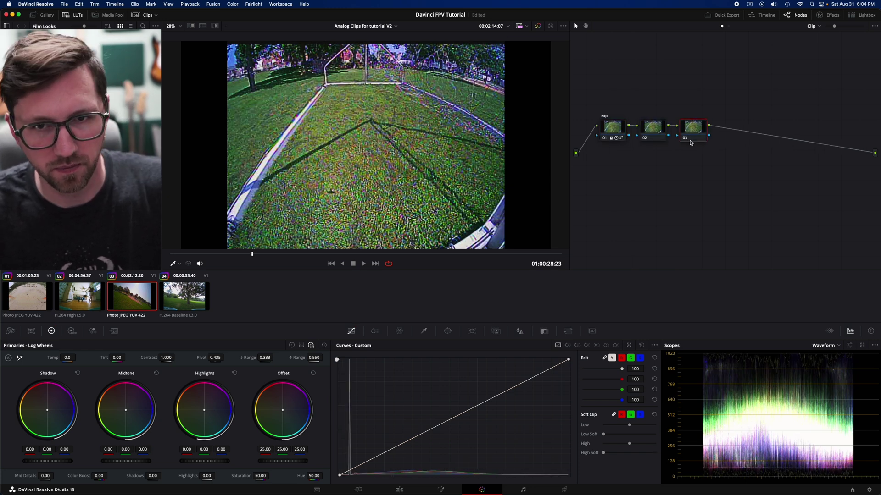
{"action": "key", "text": "Delete"}
{"action": "type", "text": "color"}
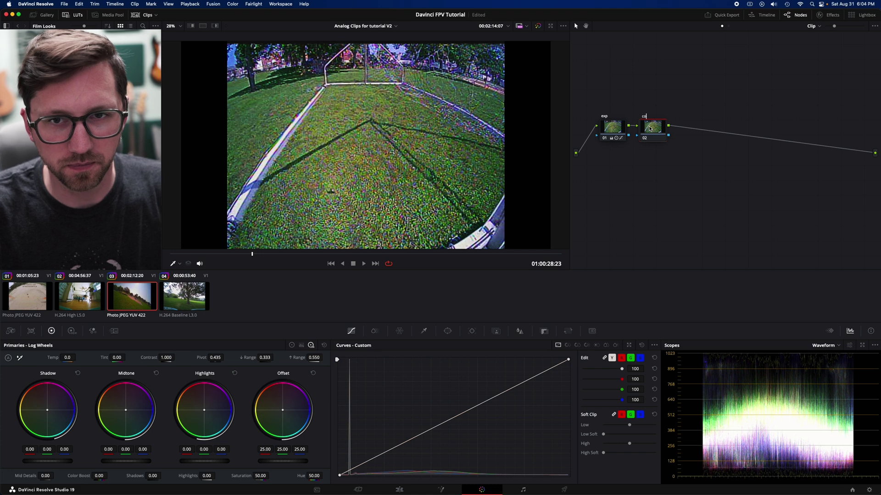
{"action": "key", "text": "Return"}
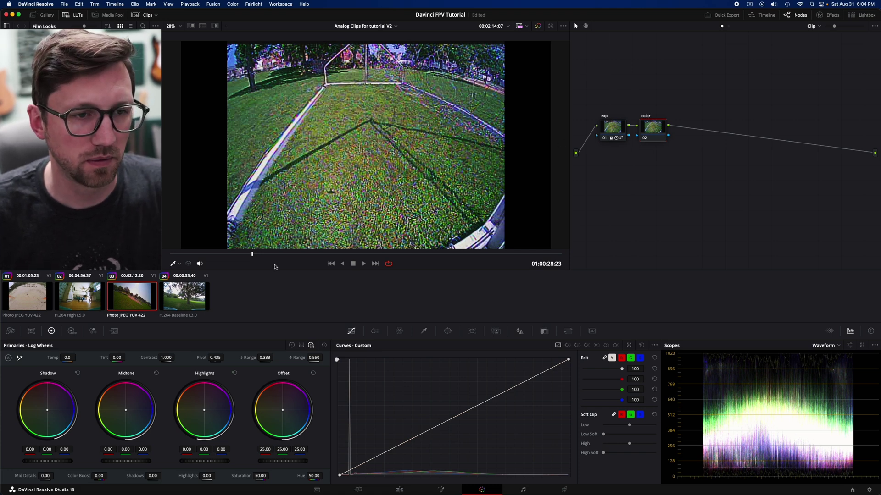
Step: Reset the Highlights log wheel, then tint Gain blue to 1.13 and Gamma red 0.04, blue -0.06
{"action": "left_click_drag", "start_coordinate": [280, 256], "coordinate": [508, 261]}
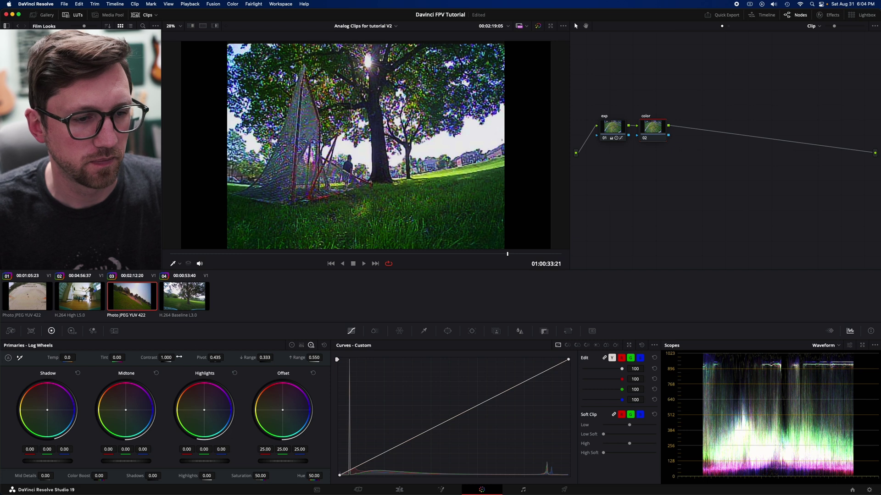
{"action": "left_click_drag", "start_coordinate": [204, 410], "coordinate": [208, 410]}
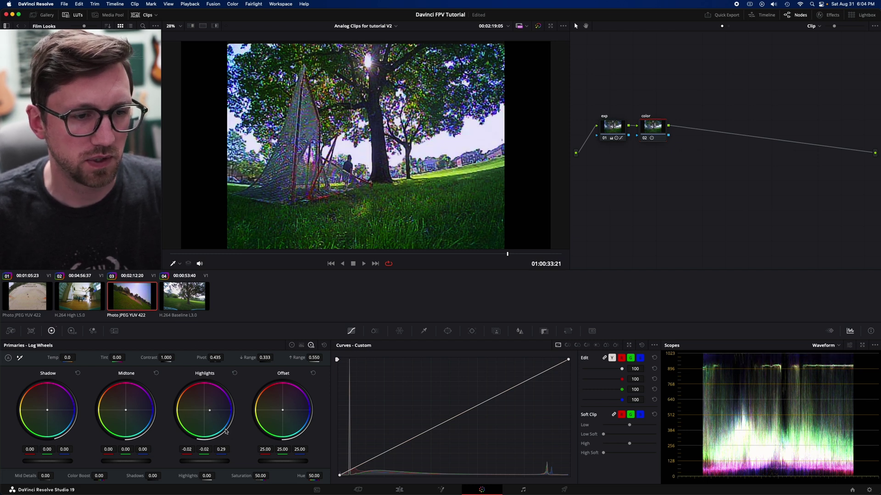
{"action": "left_click", "coordinate": [234, 374]}
{"action": "left_click", "coordinate": [291, 346]}
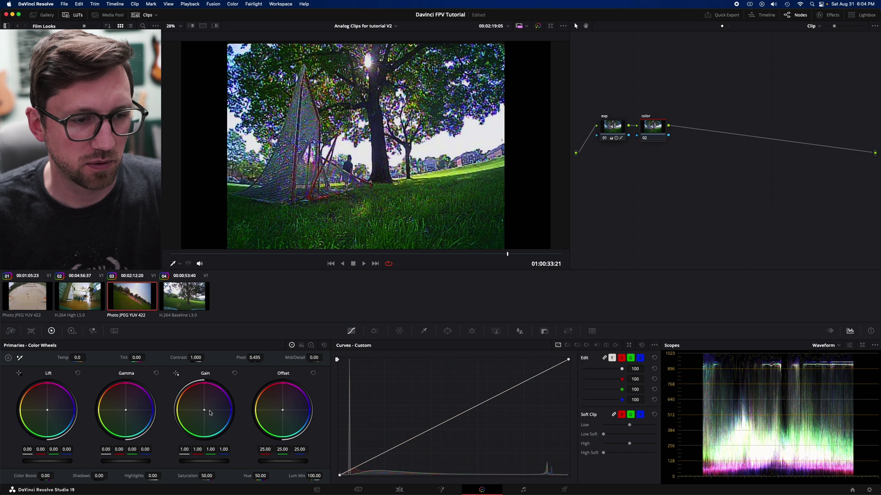
{"action": "left_click_drag", "start_coordinate": [204, 410], "coordinate": [206, 410]}
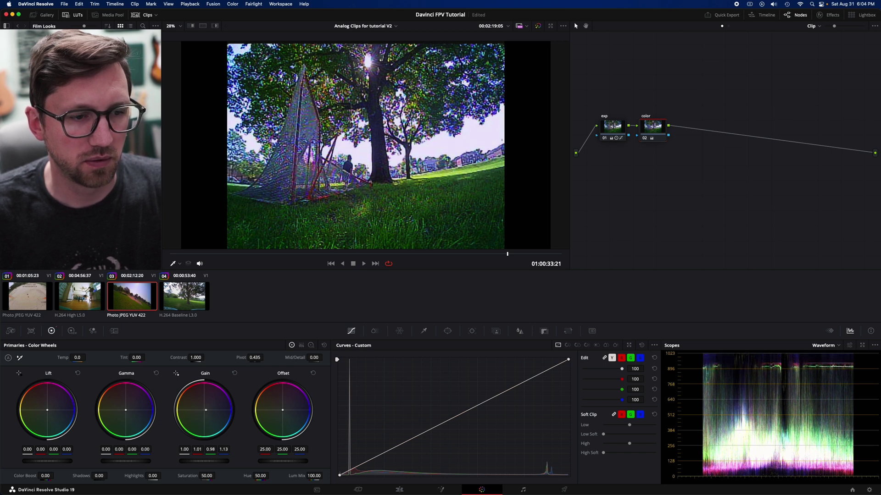
{"action": "left_click_drag", "start_coordinate": [126, 412], "coordinate": [120, 406]}
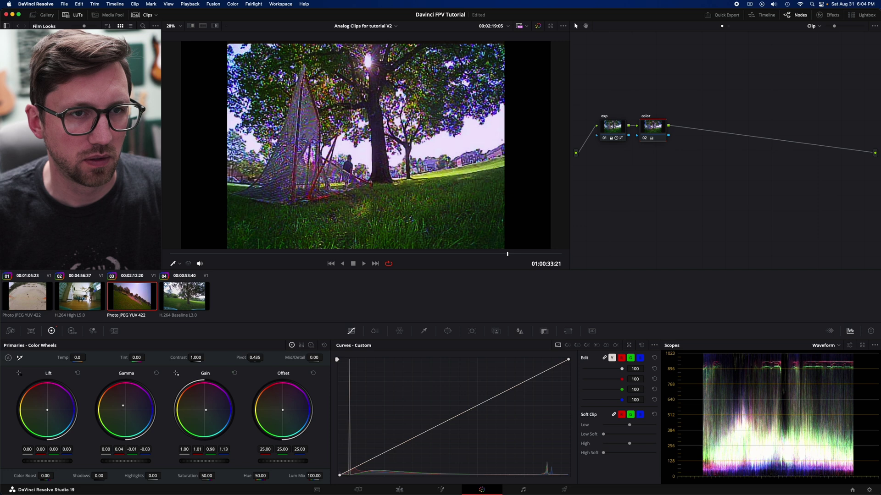
{"action": "left_click_drag", "start_coordinate": [119, 406], "coordinate": [120, 407]}
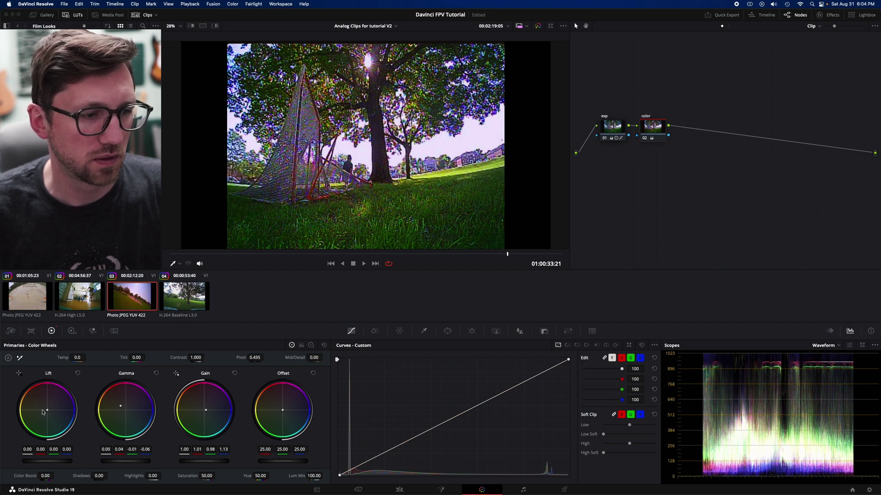
{"action": "left_click_drag", "start_coordinate": [47, 412], "coordinate": [48, 410]}
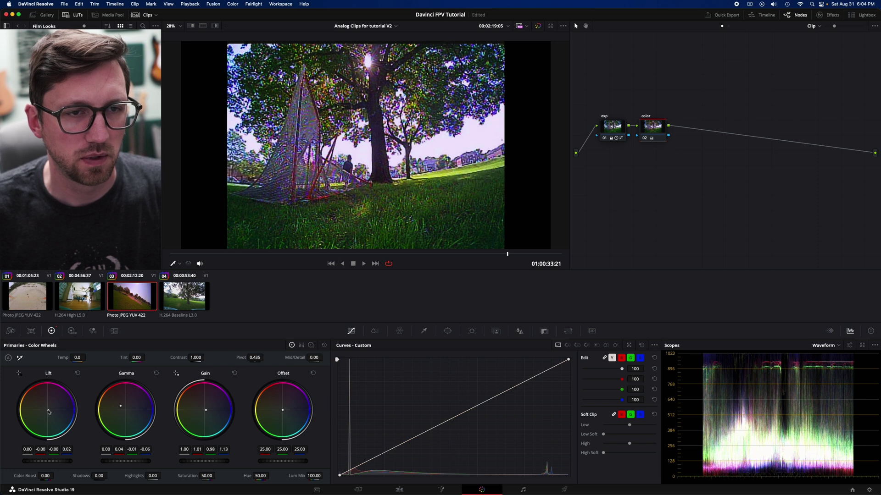
Step: Toggle the color node on and off across several frames, then play the clip to check
{"action": "key", "text": "super+d"}
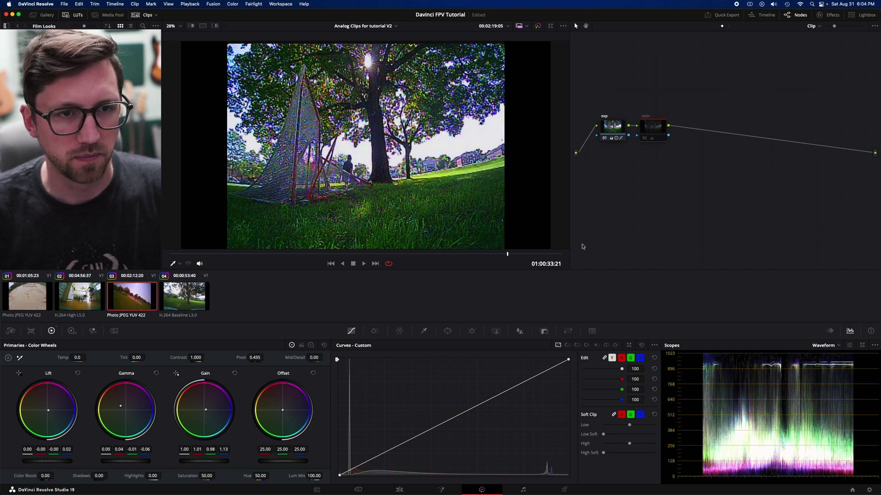
{"action": "key", "text": "super+d"}
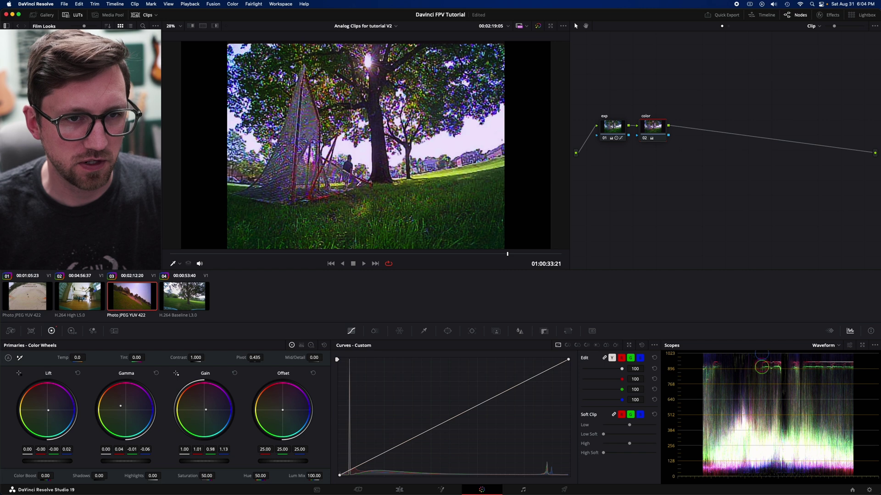
{"action": "key", "text": "super+d"}
{"action": "key", "text": "super+d"}
{"action": "key", "text": "super+d"}
{"action": "key", "text": "super+d"}
{"action": "key", "text": "super+d"}
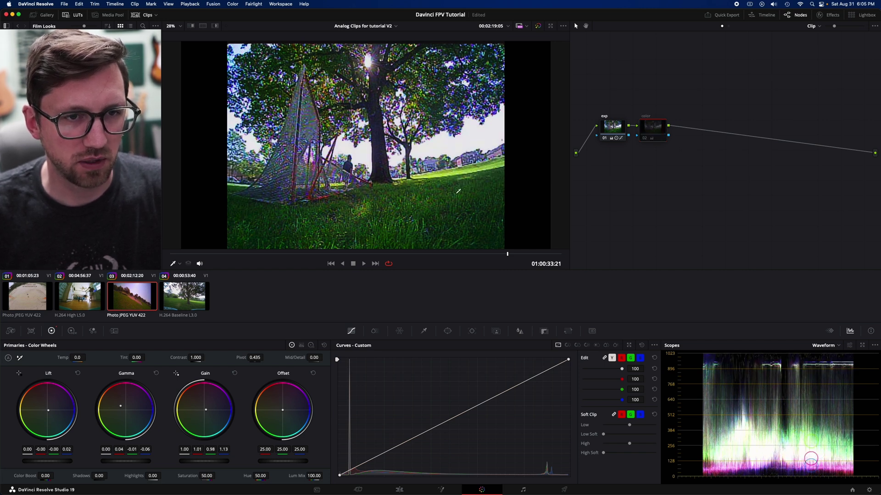
{"action": "key", "text": "super+d"}
{"action": "left_click_drag", "start_coordinate": [436, 257], "coordinate": [263, 257]}
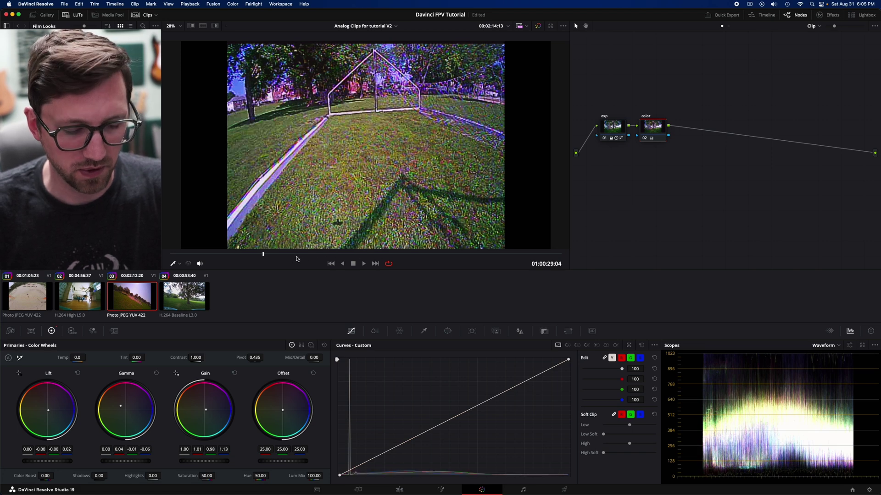
{"action": "key", "text": "super+d"}
{"action": "key", "text": "super+d"}
{"action": "key", "text": "super+d"}
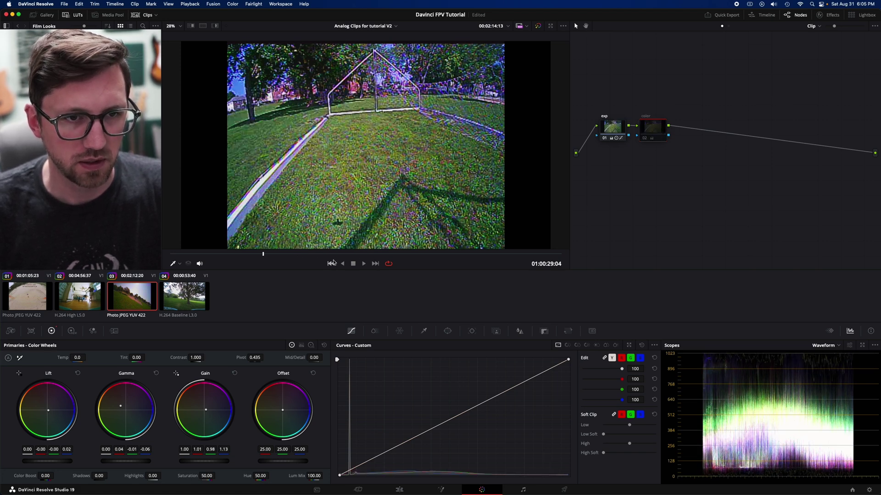
{"action": "key", "text": "super+d"}
{"action": "key", "text": "super+d"}
{"action": "key", "text": "super+d"}
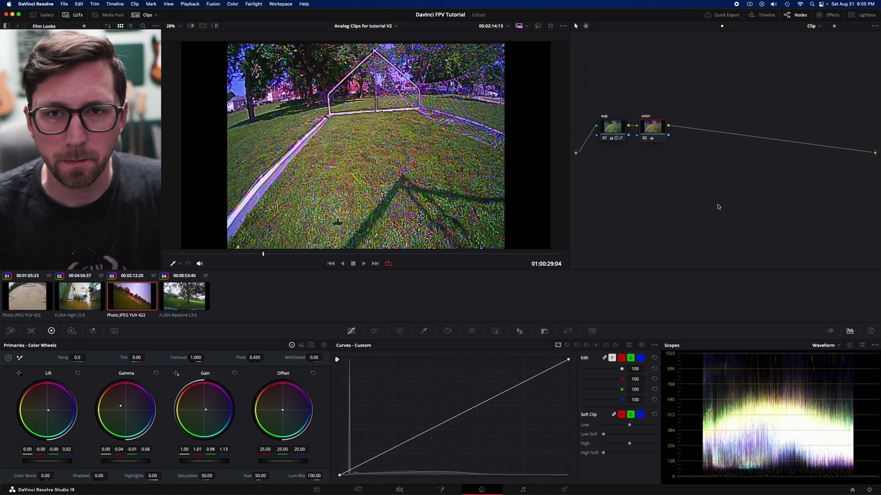
{"action": "left_click_drag", "start_coordinate": [359, 254], "coordinate": [471, 266]}
{"action": "key", "text": "space"}
{"action": "key", "text": "space"}
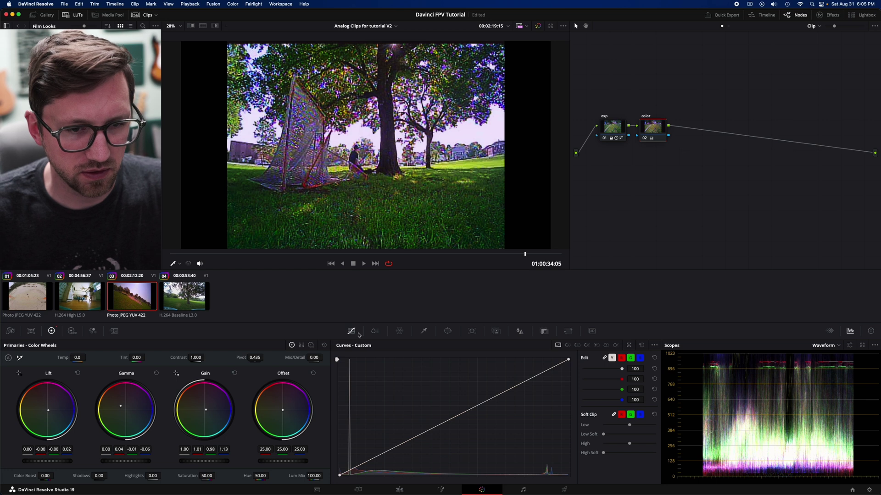
Step: Dip the green point on the color node's Hue vs Lum curve to darken the greens slightly
{"action": "left_click", "coordinate": [568, 346]}
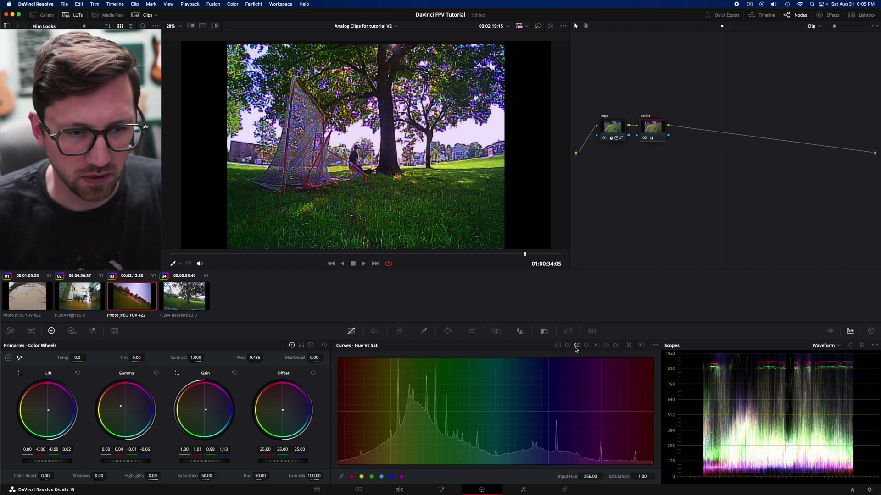
{"action": "left_click", "coordinate": [577, 347]}
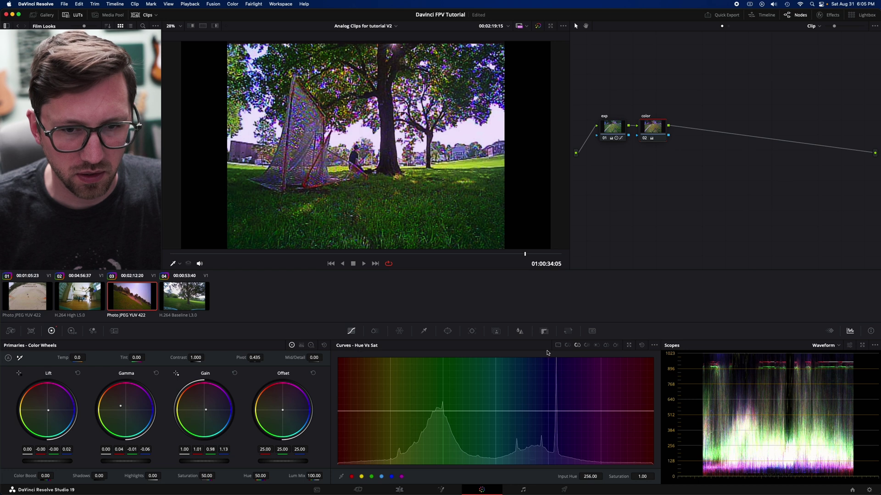
{"action": "left_click", "coordinate": [586, 346]}
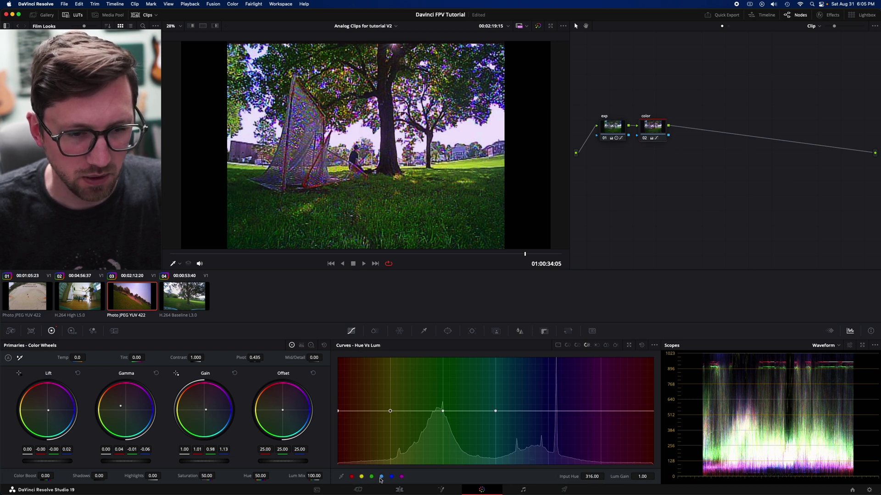
{"action": "mouse_move", "coordinate": [443, 413]}
{"action": "left_mouse_down"}
{"action": "mouse_move", "coordinate": [442, 391]}
{"action": "mouse_move", "coordinate": [443, 434]}
{"action": "mouse_move", "coordinate": [442, 424]}
{"action": "left_mouse_up"}
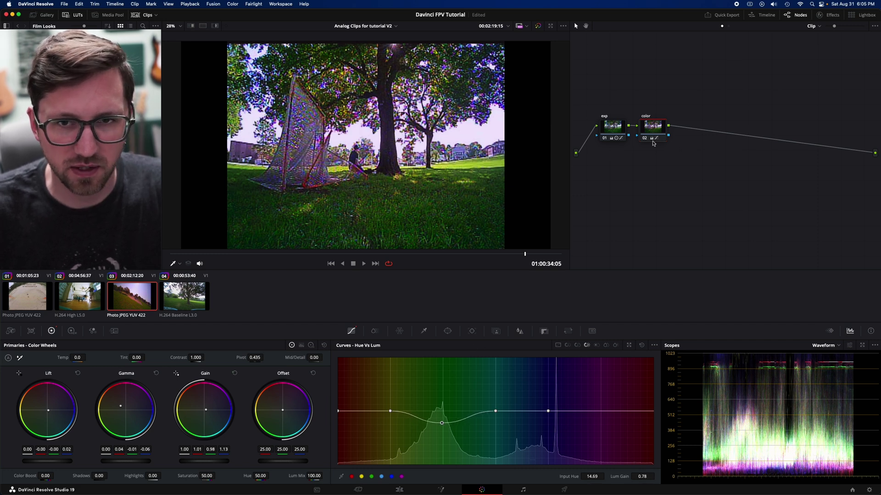
{"action": "left_click_drag", "start_coordinate": [651, 134], "coordinate": [658, 133]}
Step: Flatten the color node's Hue vs Lum, add serial node 03, and darken greens to 0.68
{"action": "left_click", "coordinate": [640, 346]}
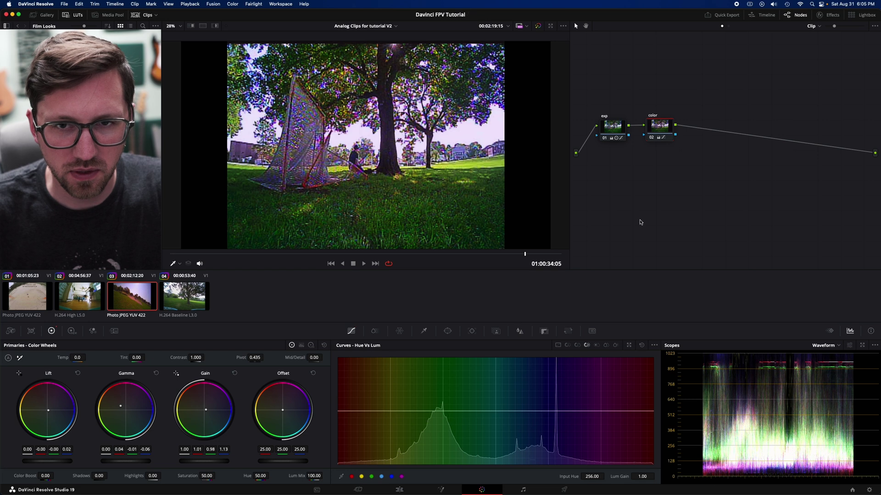
{"action": "left_click_drag", "start_coordinate": [659, 126], "coordinate": [658, 124]}
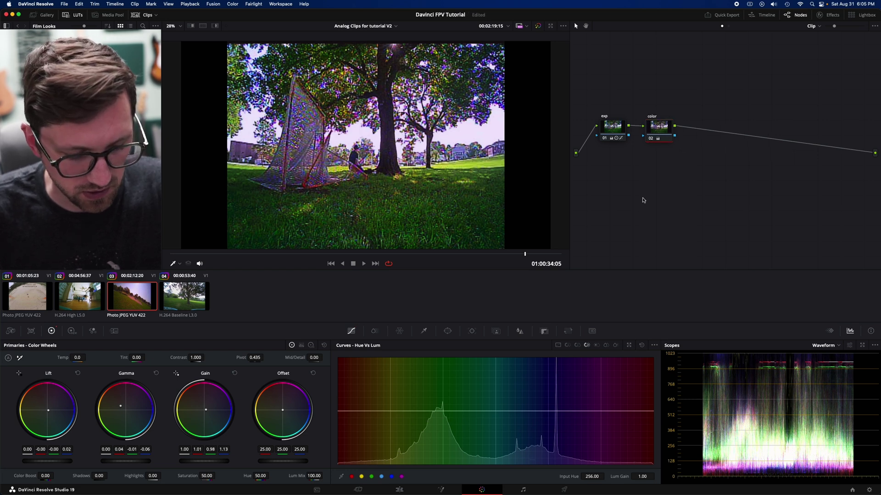
{"action": "key", "text": "alt+s"}
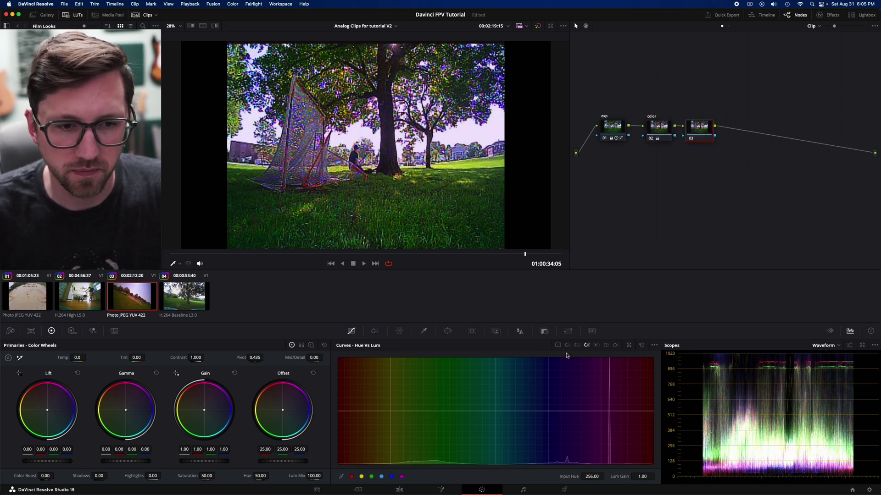
{"action": "left_click", "coordinate": [382, 476]}
{"action": "left_click_drag", "start_coordinate": [443, 411], "coordinate": [442, 429]}
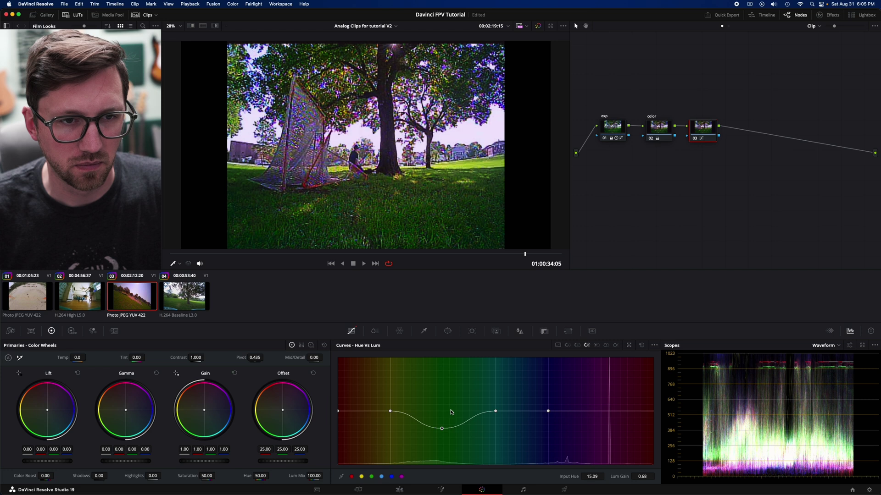
{"action": "left_click", "coordinate": [287, 255]}
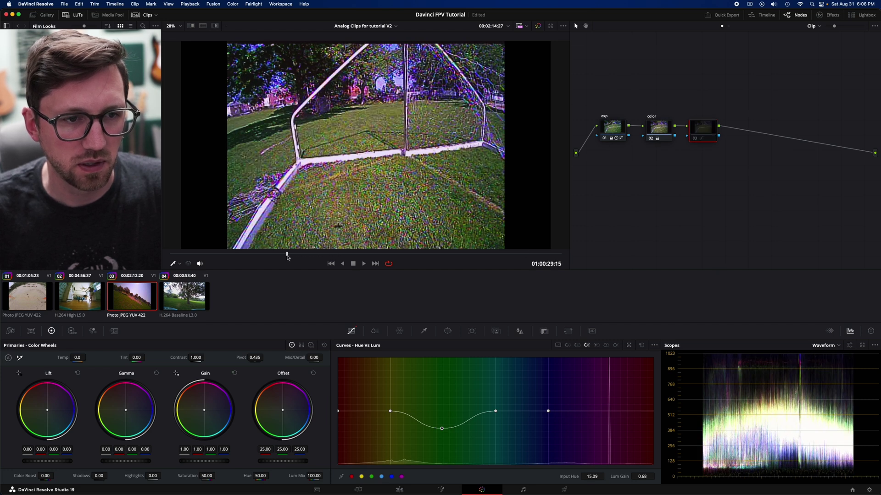
{"action": "left_click_drag", "start_coordinate": [287, 254], "coordinate": [248, 255]}
{"action": "key", "text": "ctrl+d"}
{"action": "key", "text": "ctrl+d"}
{"action": "key", "text": "ctrl+d"}
{"action": "key", "text": "ctrl+d"}
{"action": "key", "text": "ctrl+d"}
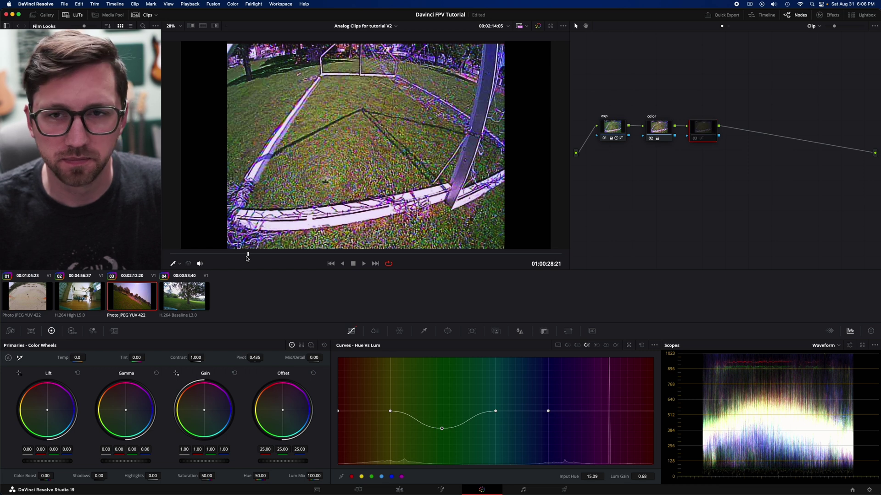
{"action": "key", "text": "ctrl+d"}
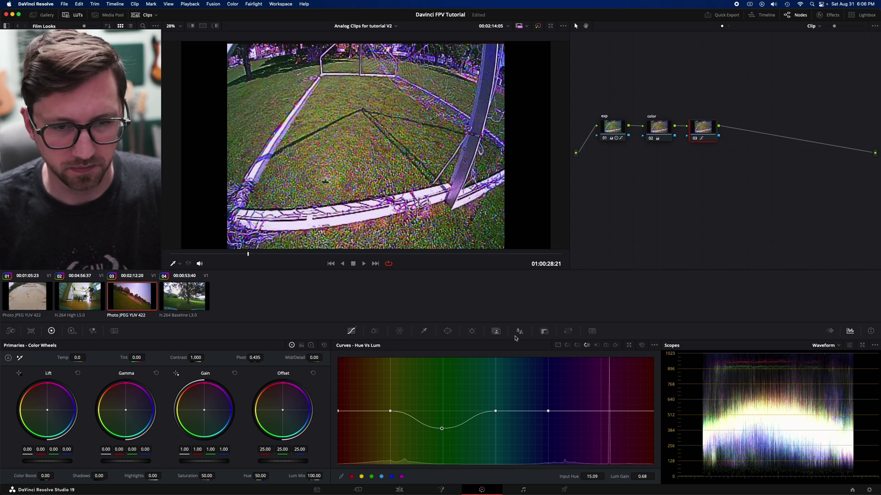
Step: Desaturate the greens to 0.81 on node 03's Hue vs Sat curve
{"action": "left_click", "coordinate": [567, 346]}
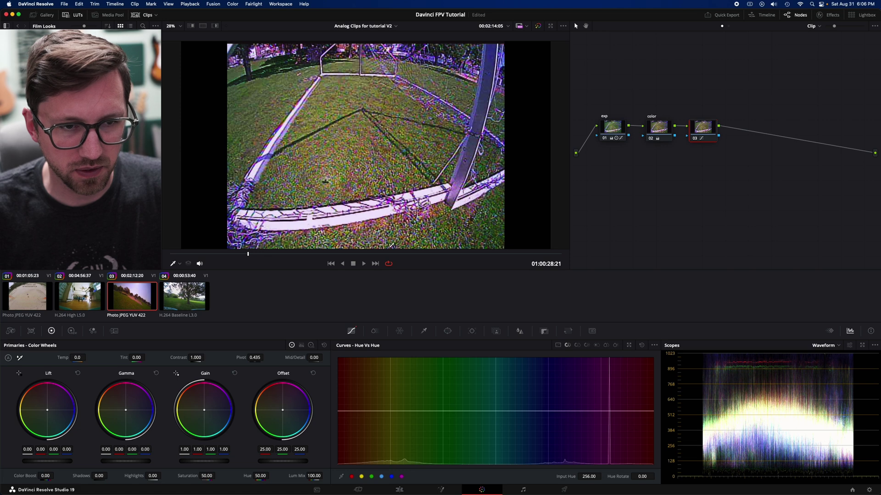
{"action": "left_click_drag", "start_coordinate": [419, 255], "coordinate": [513, 256]}
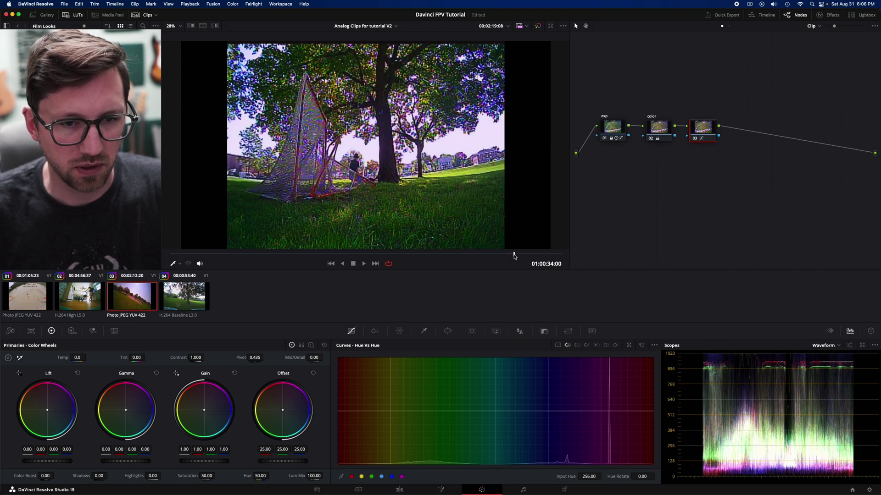
{"action": "left_click", "coordinate": [577, 346]}
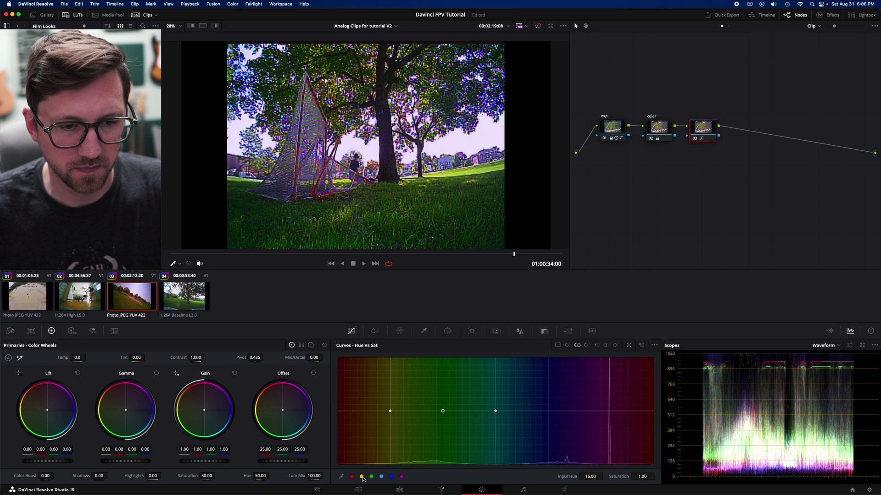
{"action": "left_click", "coordinate": [382, 477]}
{"action": "left_click_drag", "start_coordinate": [443, 413], "coordinate": [443, 425]}
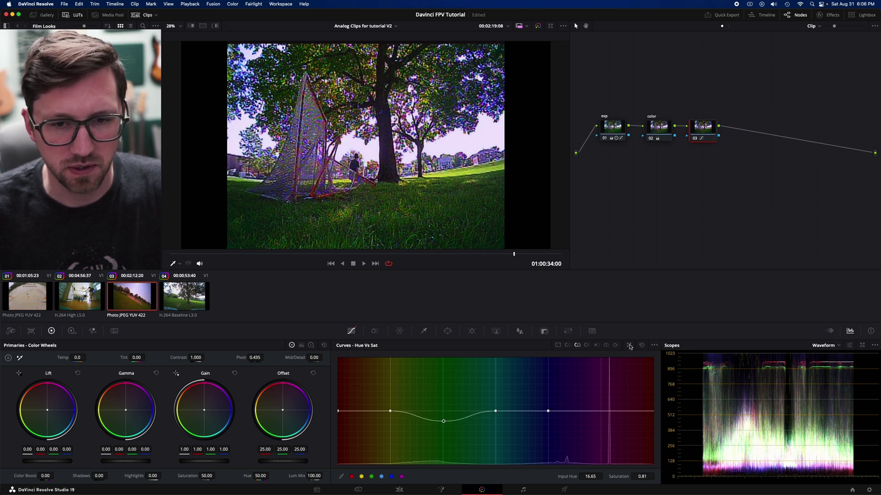
{"action": "left_click", "coordinate": [567, 346]}
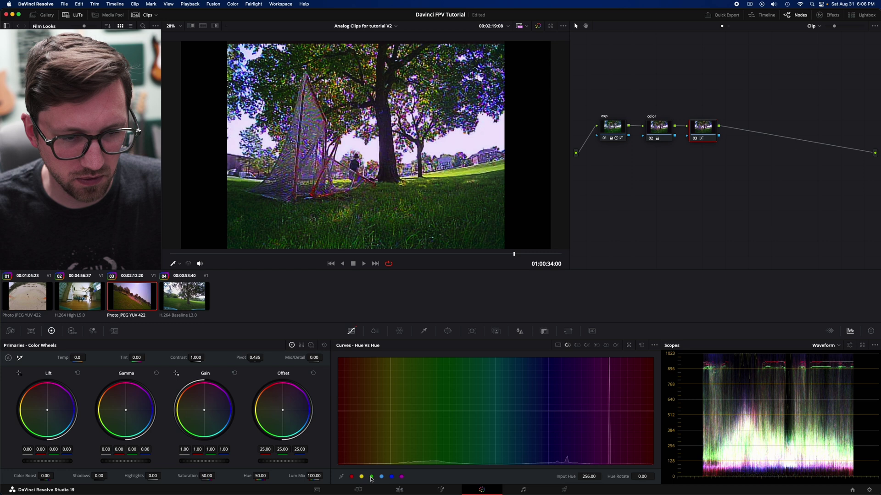
Step: Rotate the park clip's green hue slightly on the Hue vs Hue curve
{"action": "mouse_move", "coordinate": [442, 413]}
{"action": "left_mouse_down"}
{"action": "mouse_move", "coordinate": [441, 423]}
{"action": "mouse_move", "coordinate": [443, 408]}
{"action": "left_mouse_up"}
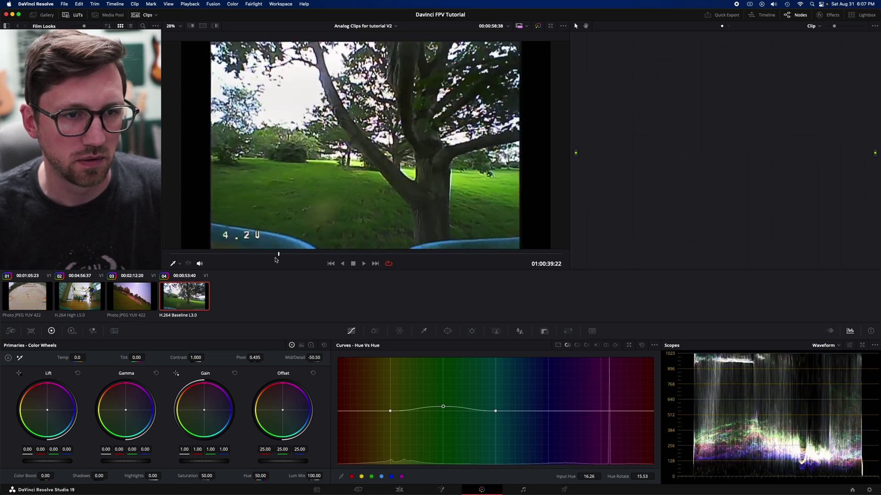
Step: Reset clip 04's grade and give its exp node a gentle High Soft highlight soft clip
{"action": "left_click_drag", "start_coordinate": [275, 260], "coordinate": [306, 265]}
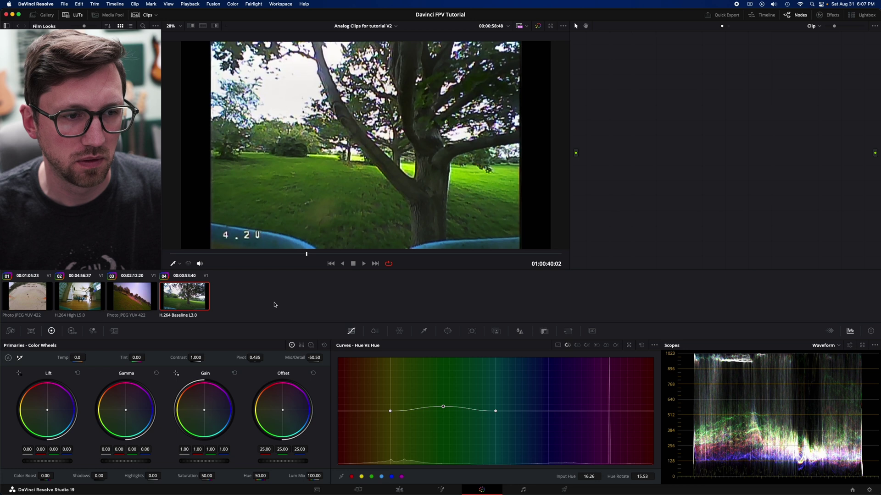
{"action": "key", "text": "super+Home"}
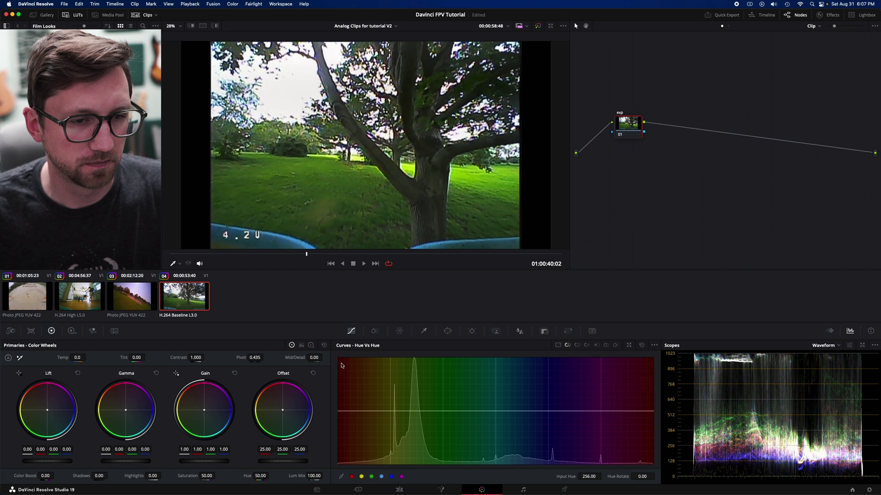
{"action": "left_click", "coordinate": [558, 346]}
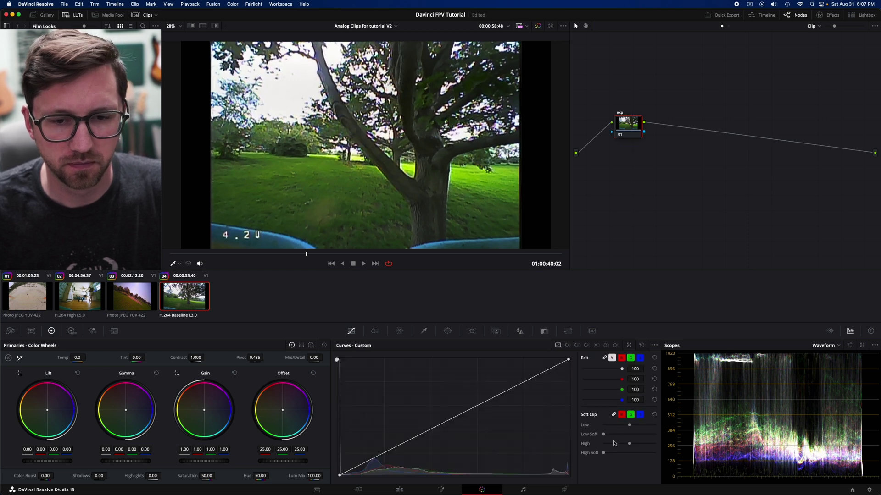
{"action": "left_click_drag", "start_coordinate": [605, 455], "coordinate": [604, 427]}
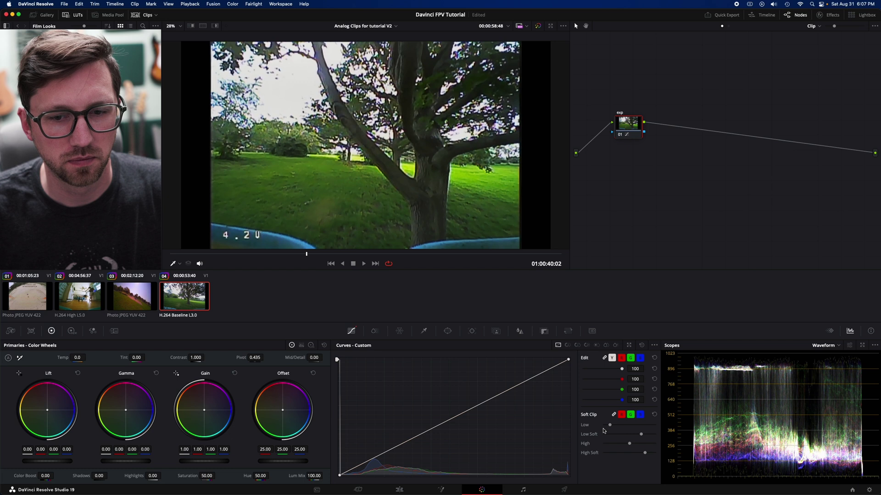
{"action": "mouse_move", "coordinate": [610, 426]}
{"action": "left_mouse_down"}
{"action": "mouse_move", "coordinate": [637, 429]}
{"action": "mouse_move", "coordinate": [617, 426]}
{"action": "left_mouse_up"}
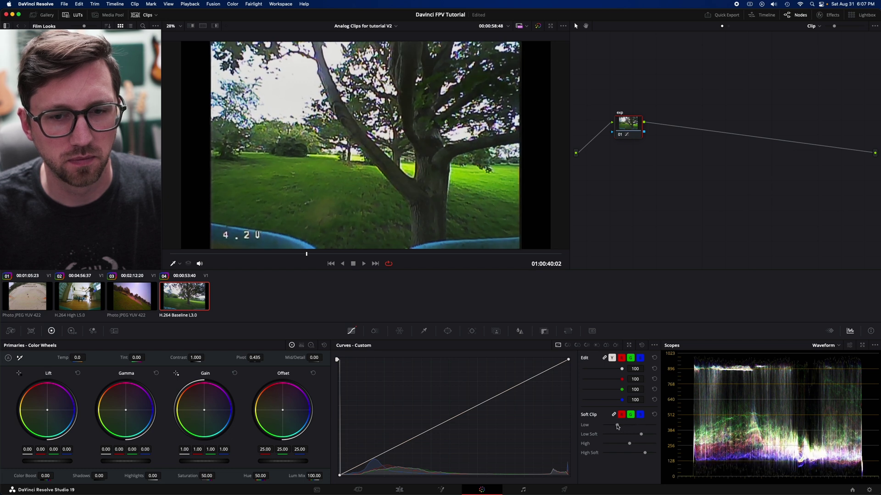
{"action": "left_click", "coordinate": [654, 415]}
{"action": "left_click_drag", "start_coordinate": [607, 453], "coordinate": [622, 454]}
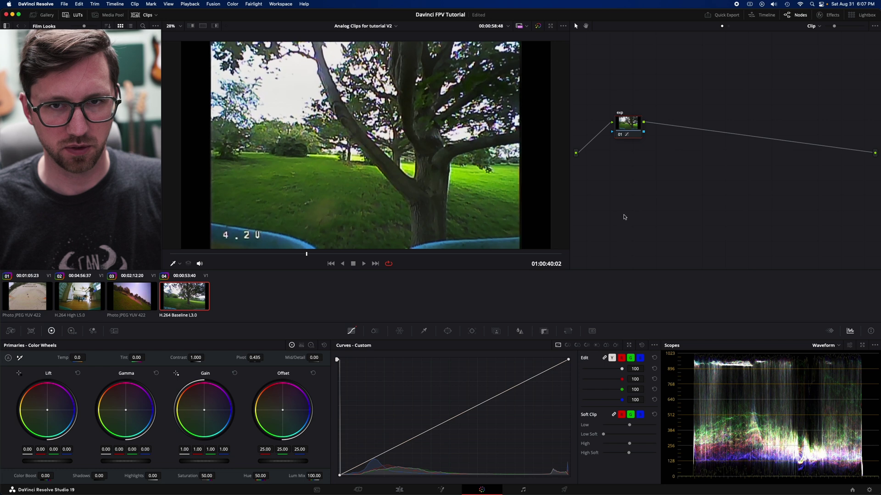
Step: Darken the exp node's Gamma to -0.05 and adjust the soft clip shadow softness
{"action": "left_click_drag", "start_coordinate": [632, 123], "coordinate": [621, 111]}
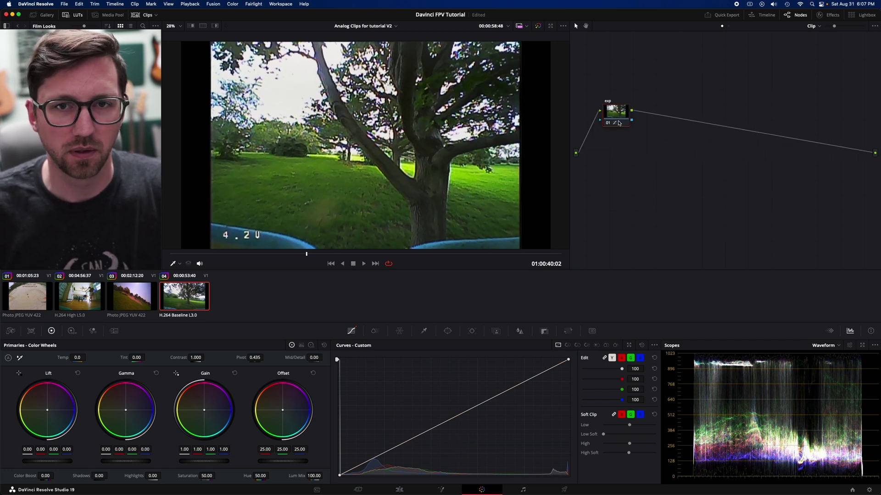
{"action": "left_click_drag", "start_coordinate": [139, 463], "coordinate": [133, 464]}
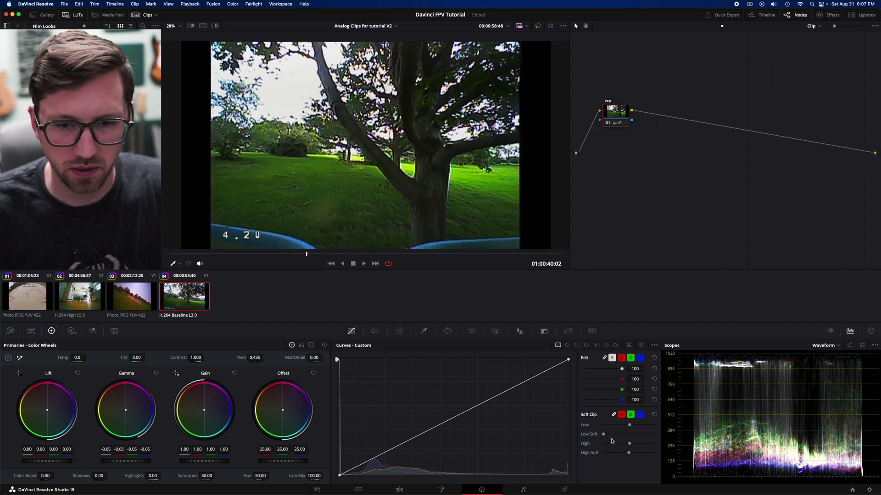
{"action": "left_click_drag", "start_coordinate": [603, 436], "coordinate": [642, 433]}
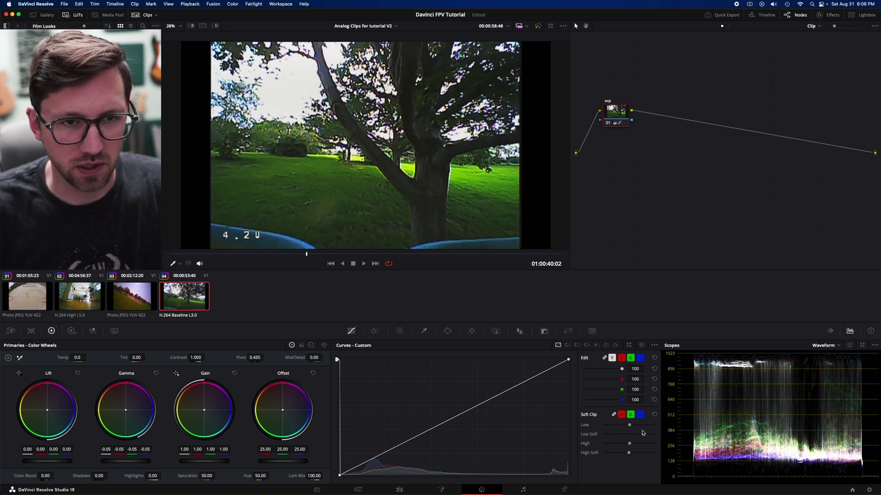
Step: Lower Shadow to -0.14 in the Log wheels, then add serial node 02 after exp
{"action": "left_click", "coordinate": [311, 347]}
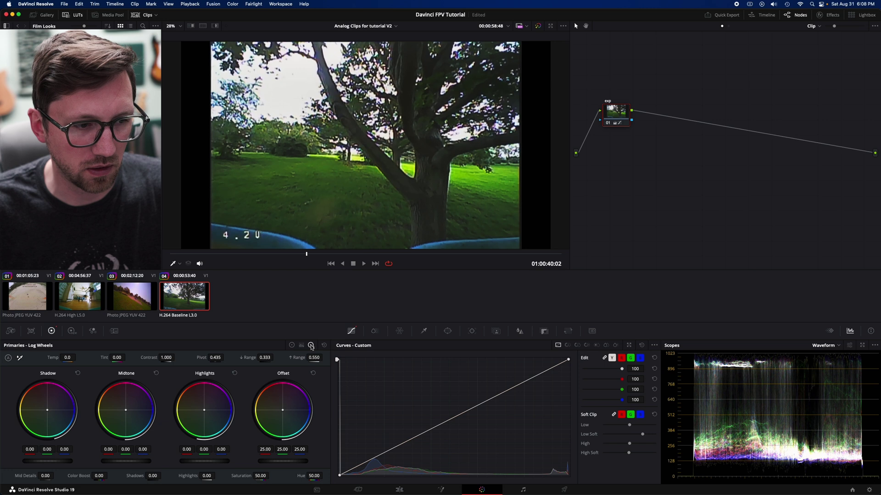
{"action": "left_click_drag", "start_coordinate": [50, 461], "coordinate": [39, 461]}
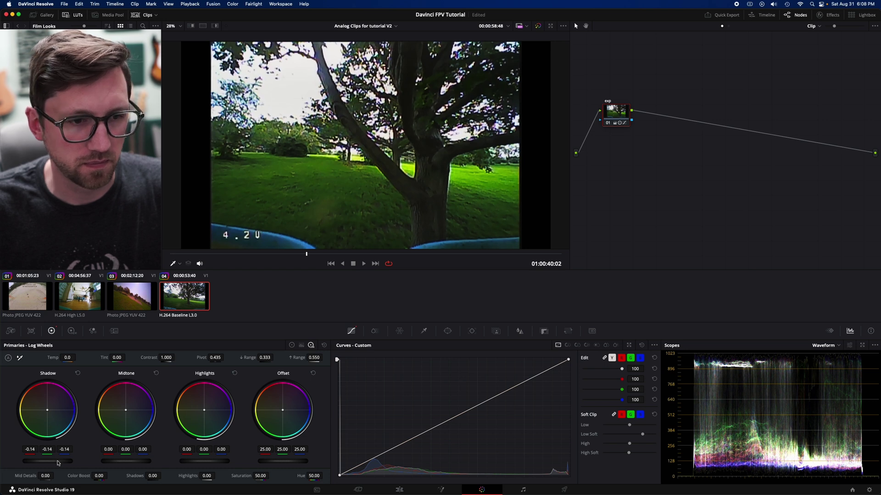
{"action": "left_click", "coordinate": [291, 347]}
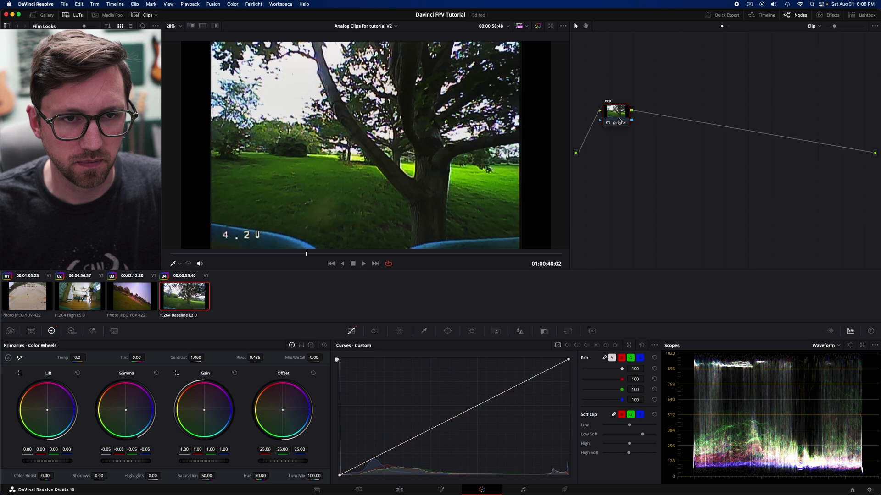
{"action": "left_click_drag", "start_coordinate": [619, 121], "coordinate": [610, 139]}
{"action": "key", "text": "alt+s"}
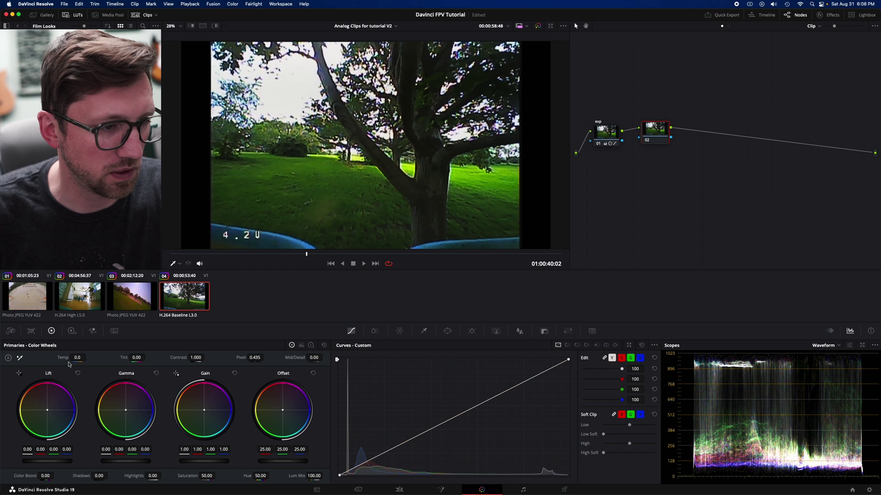
Step: Warm node 02 to Temp 1020.0 and Tint 79.00, toggling the node to compare before and after
{"action": "left_click_drag", "start_coordinate": [87, 357], "coordinate": [88, 357]}
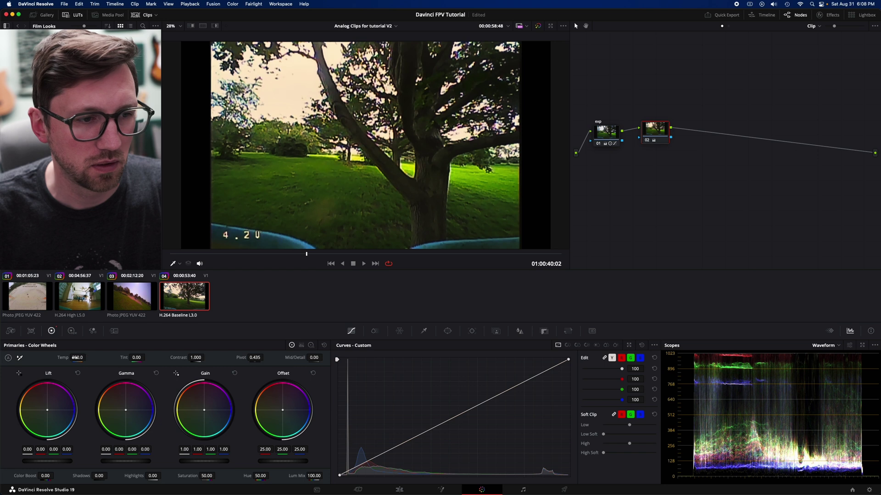
{"action": "left_click_drag", "start_coordinate": [147, 357], "coordinate": [147, 357]}
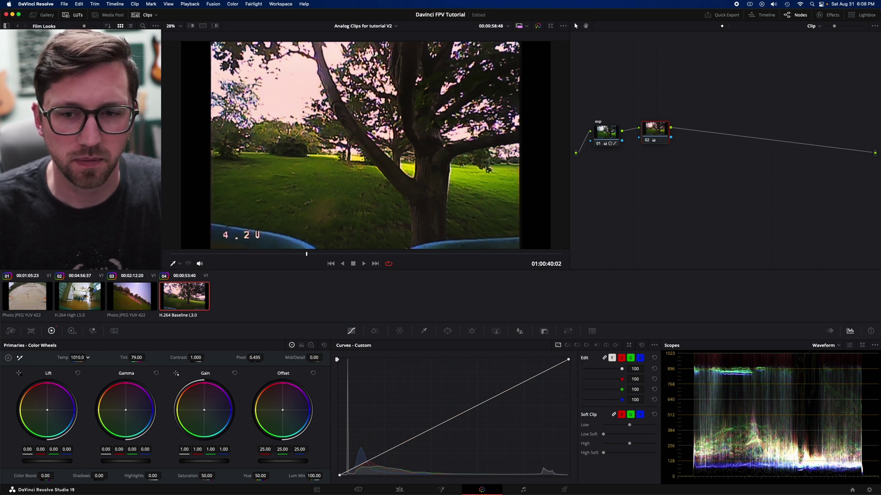
{"action": "left_click_drag", "start_coordinate": [77, 358], "coordinate": [77, 357]}
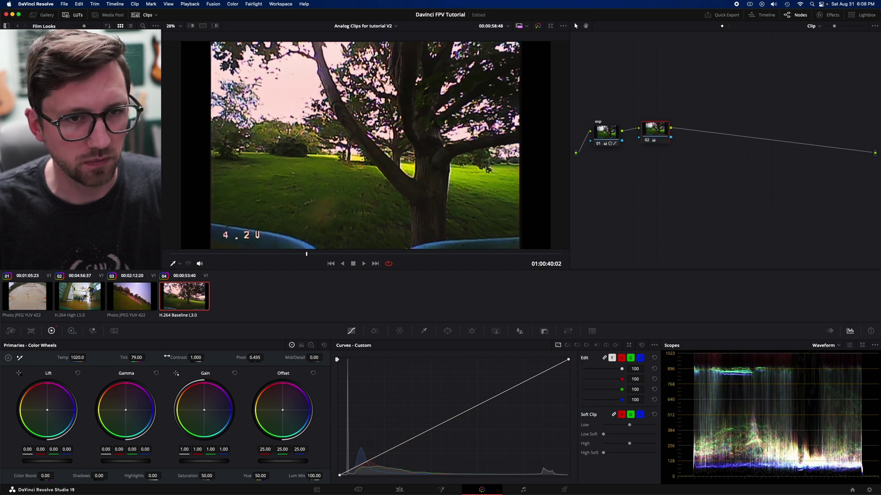
{"action": "key", "text": "super+d"}
{"action": "key", "text": "super+d"}
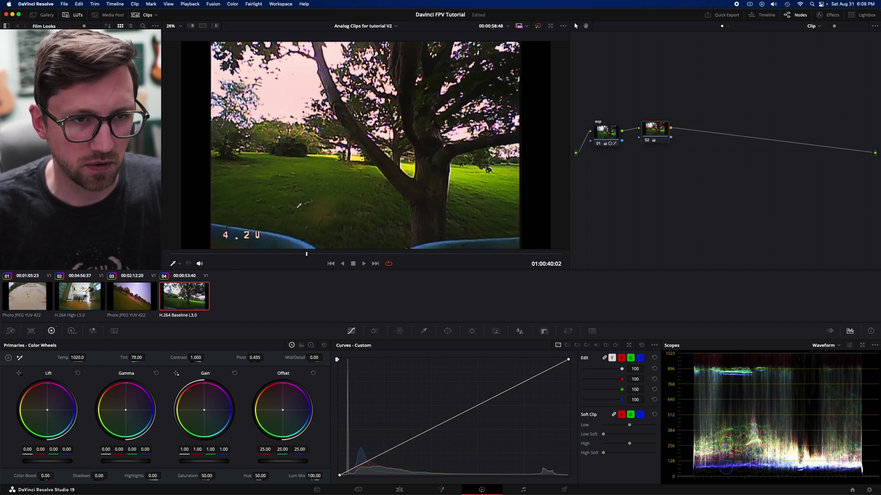
{"action": "key", "text": "super+d"}
{"action": "key", "text": "super+d"}
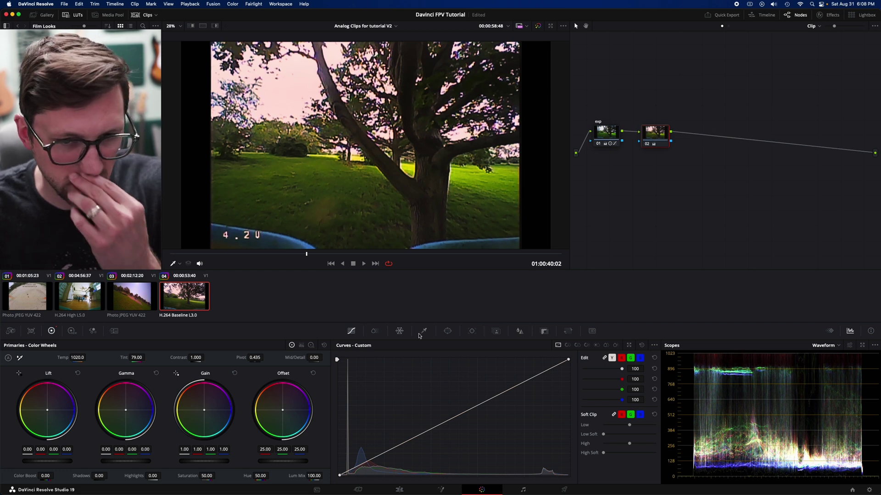
{"action": "left_click", "coordinate": [596, 345]}
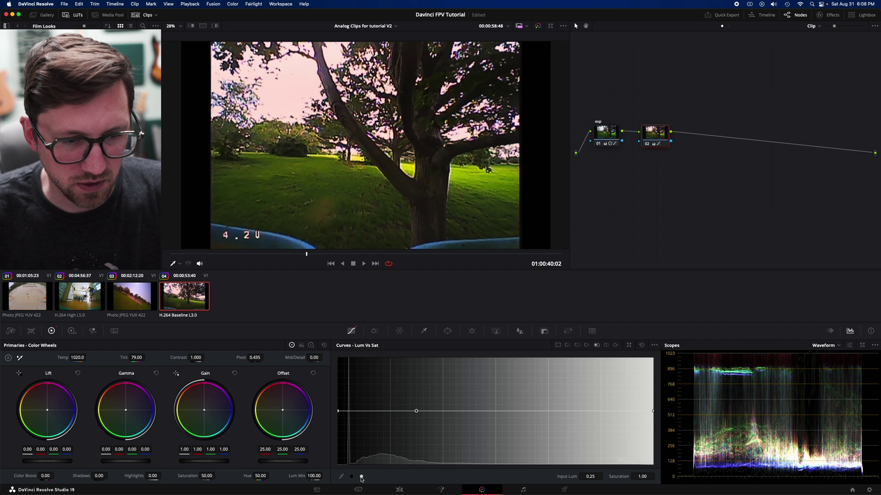
Step: Pull down the brightest and darkest ends of the Lum vs Sat curve to desaturate them
{"action": "left_click_drag", "start_coordinate": [653, 411], "coordinate": [651, 480]}
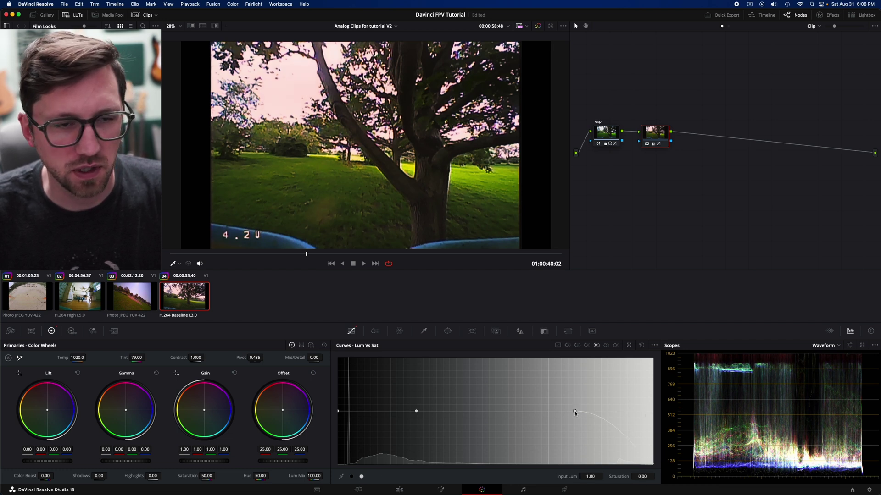
{"action": "left_click_drag", "start_coordinate": [574, 413], "coordinate": [506, 411]}
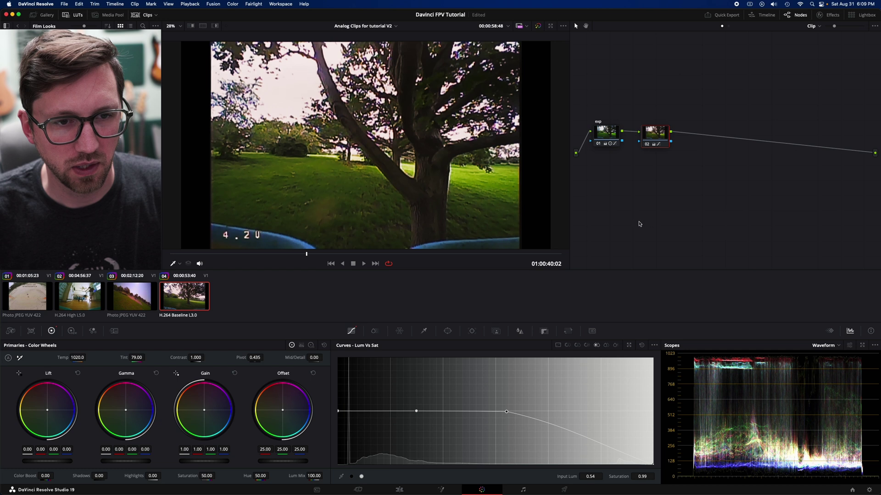
{"action": "left_click_drag", "start_coordinate": [338, 413], "coordinate": [326, 449]}
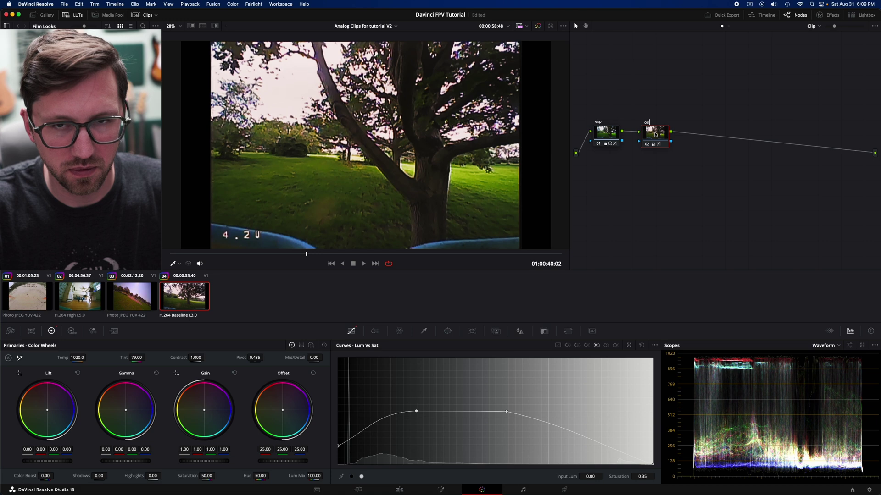
Step: Label node 02 'color', scrub through the clip to check, and add serial node 03
{"action": "type", "text": "color"}
{"action": "left_click_drag", "start_coordinate": [655, 134], "coordinate": [649, 130]}
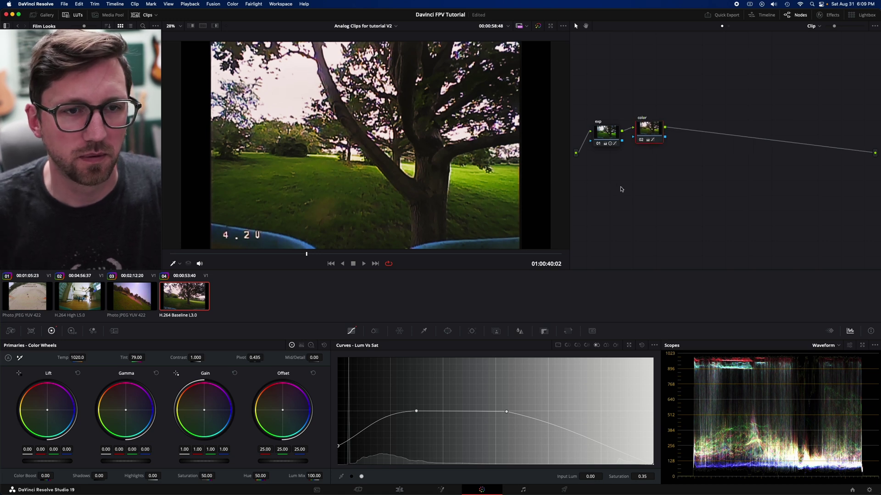
{"action": "left_click_drag", "start_coordinate": [306, 255], "coordinate": [333, 257]}
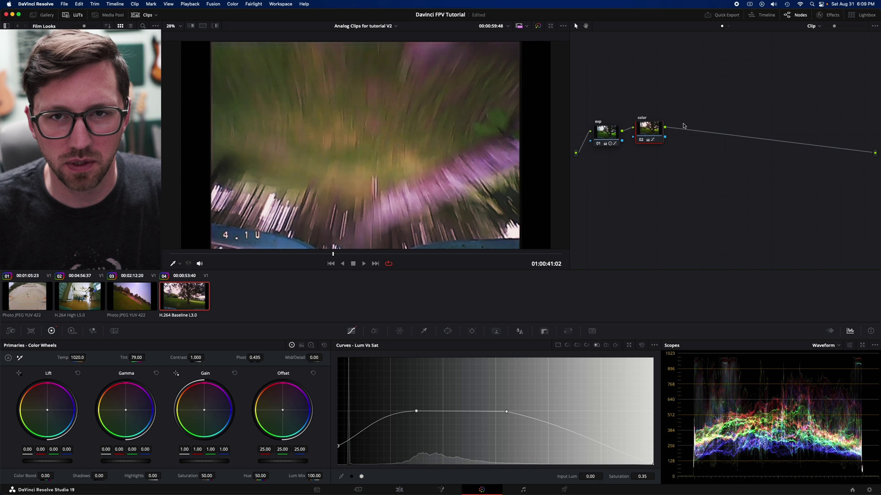
{"action": "left_click_drag", "start_coordinate": [649, 130], "coordinate": [655, 137]}
{"action": "left_click_drag", "start_coordinate": [406, 256], "coordinate": [490, 261]}
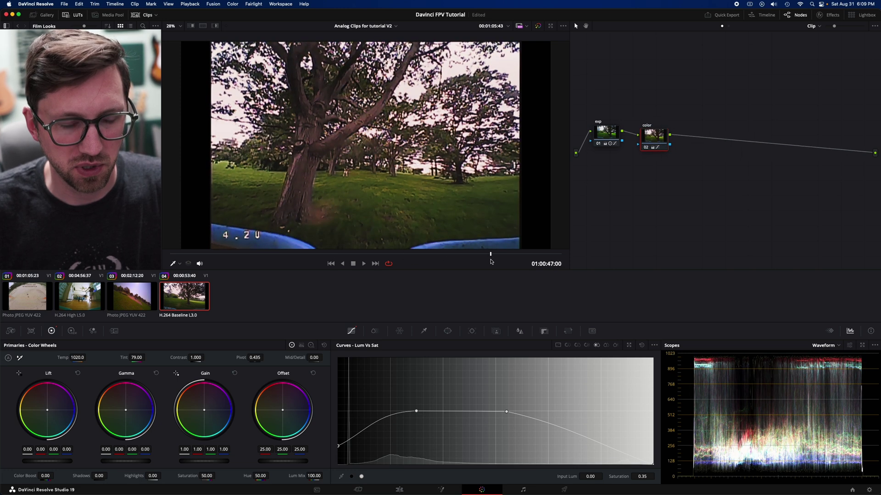
{"action": "key", "text": "alt+s"}
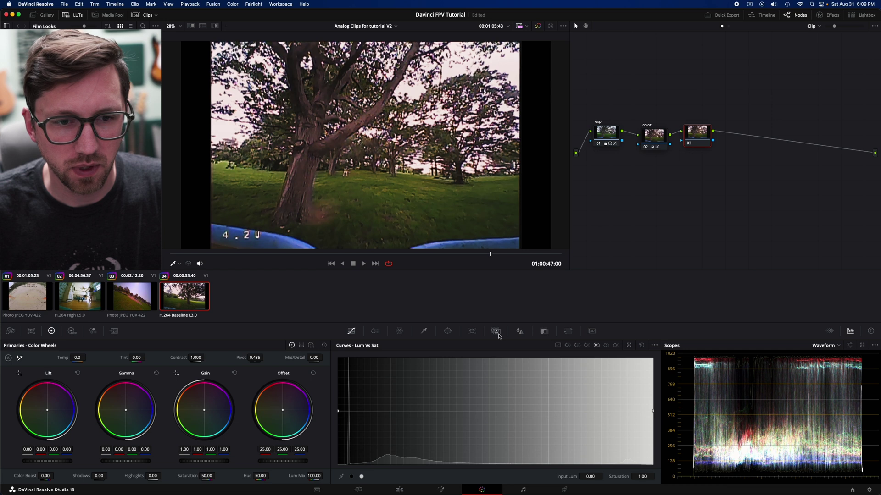
Step: Limit node 03 to a wide, soft circular window (size 55.12, softness 15.86), checked with highlight view
{"action": "left_click", "coordinate": [448, 331]}
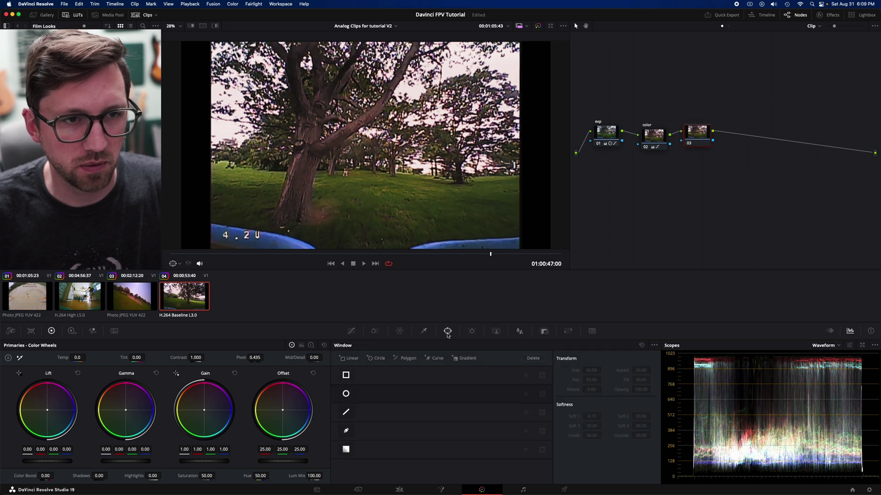
{"action": "left_click", "coordinate": [345, 394]}
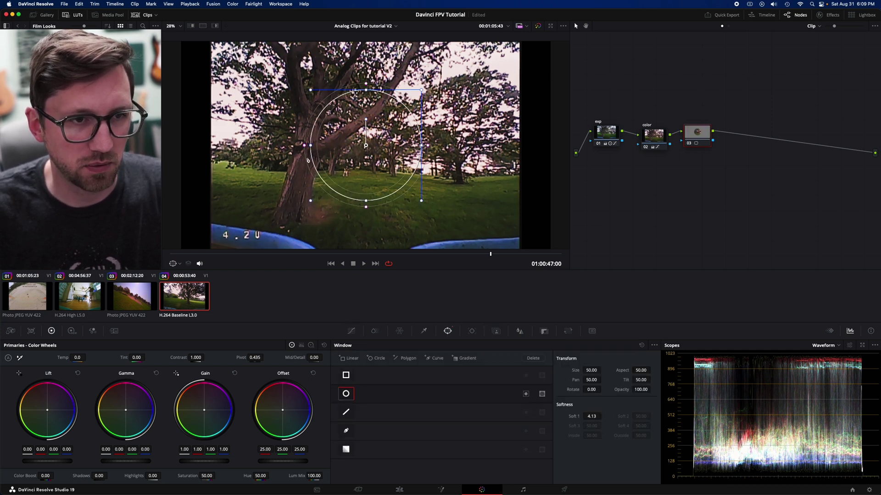
{"action": "left_click_drag", "start_coordinate": [310, 147], "coordinate": [239, 146]}
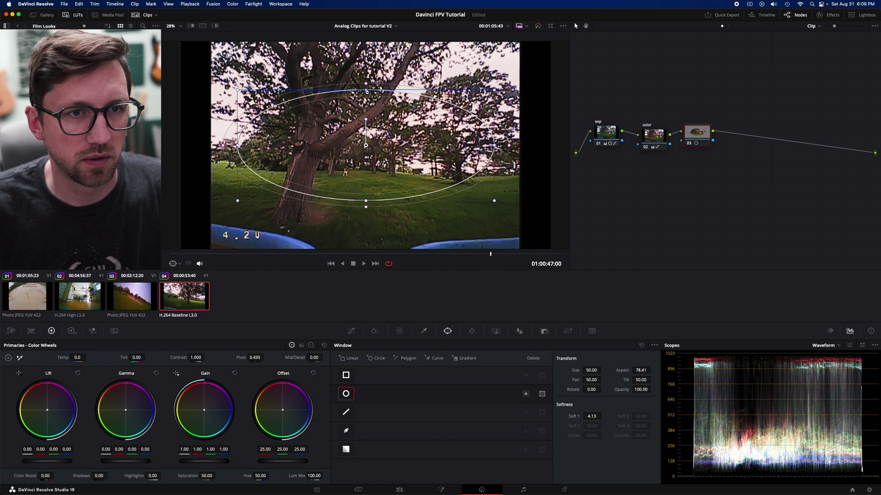
{"action": "left_click_drag", "start_coordinate": [366, 91], "coordinate": [367, 67]}
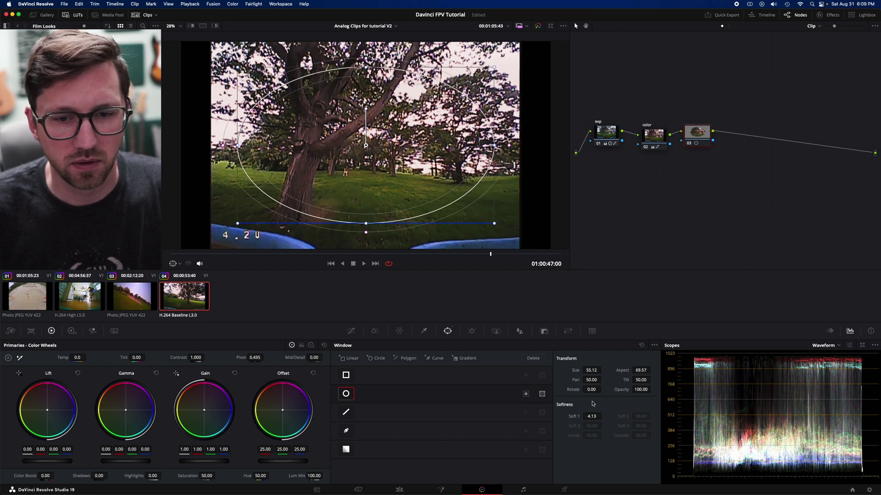
{"action": "left_click_drag", "start_coordinate": [365, 232], "coordinate": [364, 253]}
{"action": "left_click_drag", "start_coordinate": [238, 224], "coordinate": [230, 227]}
{"action": "key", "text": "shift+h"}
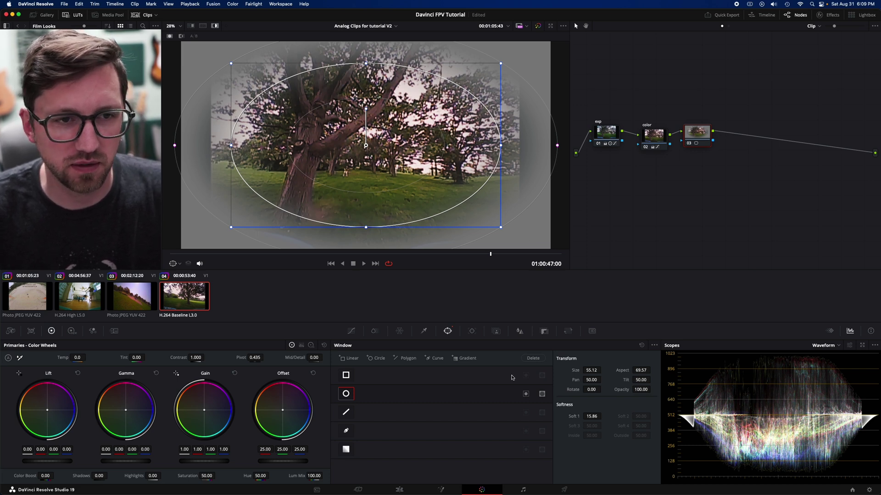
{"action": "key", "text": "shift+h"}
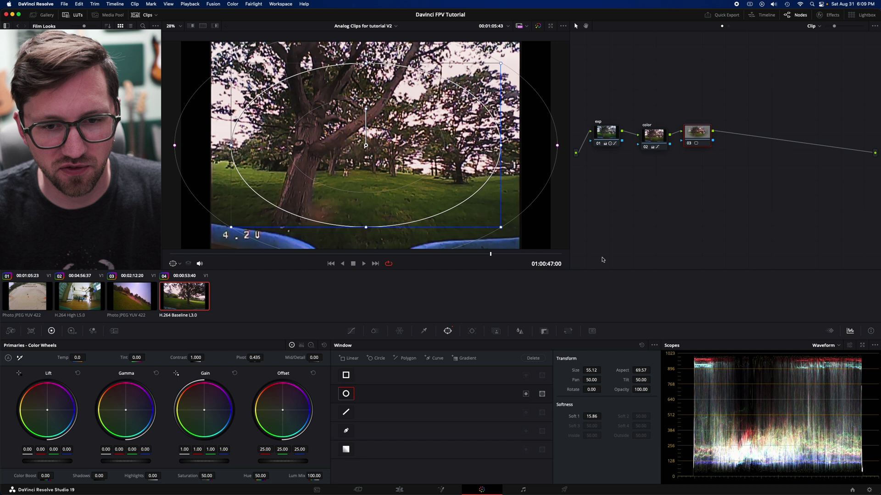
{"action": "left_click", "coordinate": [519, 332]}
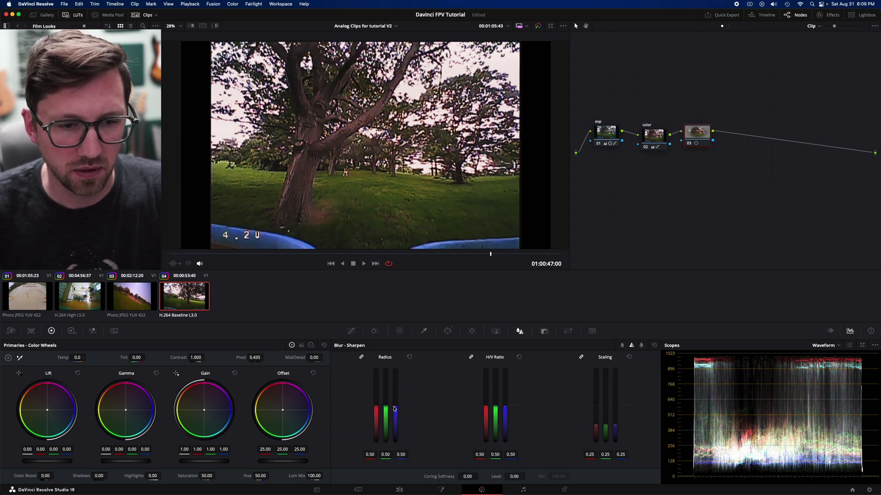
Step: Set node 03's Blur Radius to about 0.44, Coring Softness to 50.00 and Level to 50.00
{"action": "left_click_drag", "start_coordinate": [385, 422], "coordinate": [385, 395]}
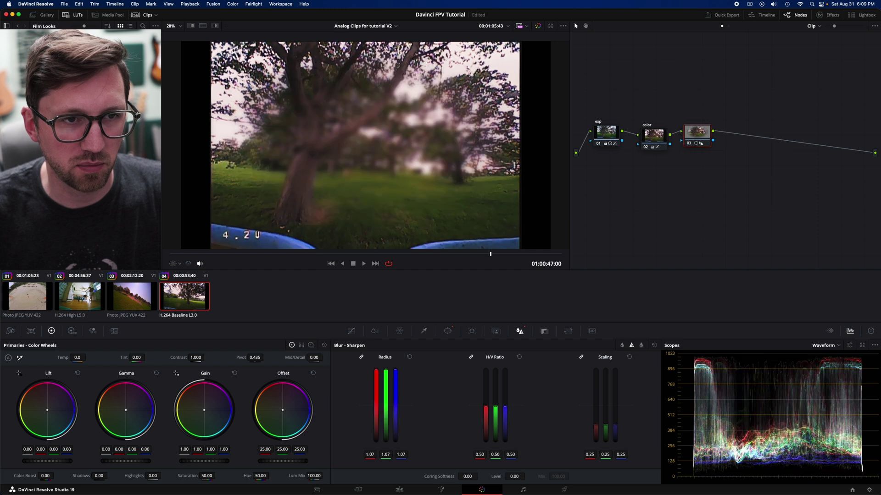
{"action": "left_click_drag", "start_coordinate": [385, 394], "coordinate": [385, 424]}
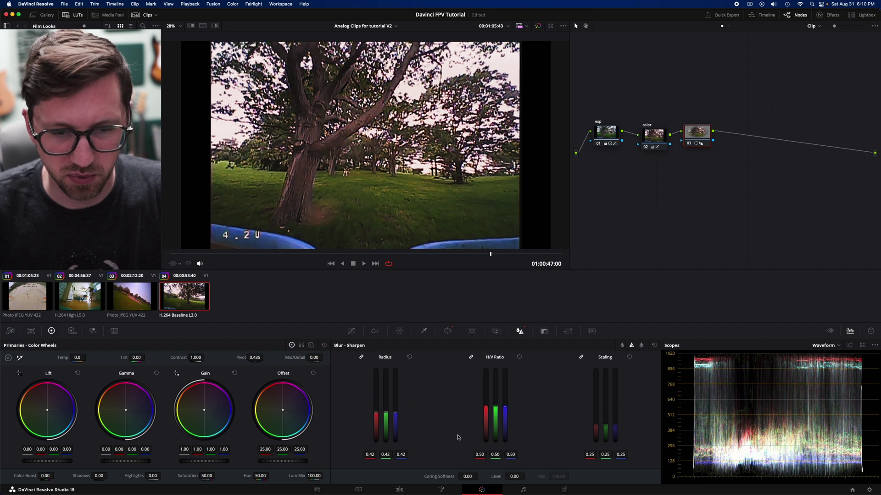
{"action": "left_click", "coordinate": [468, 477]}
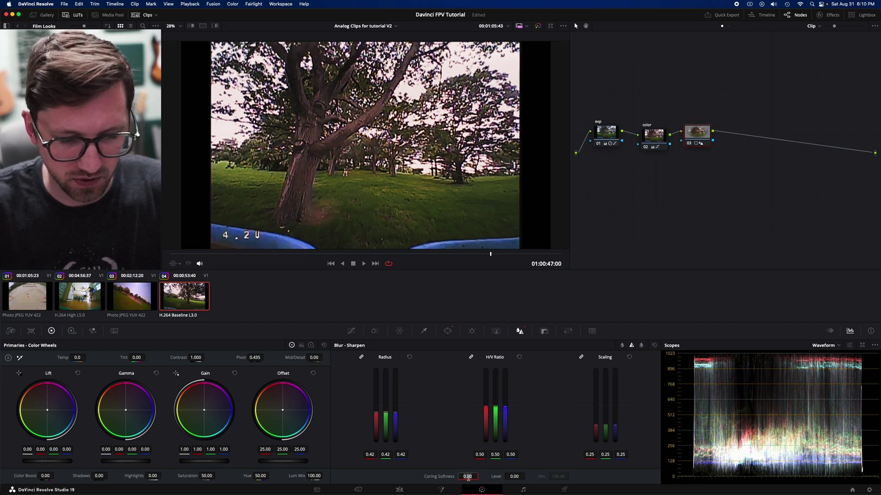
{"action": "type", "text": "50"}
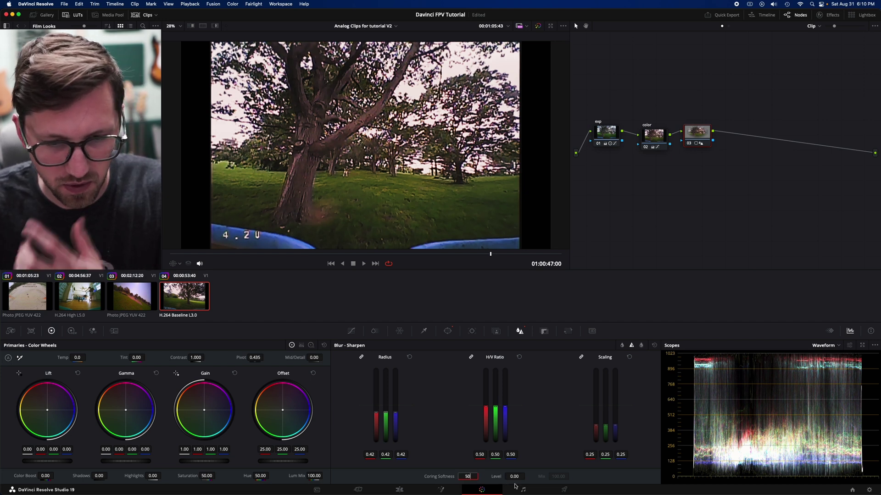
{"action": "left_click", "coordinate": [513, 477]}
{"action": "type", "text": "50"}
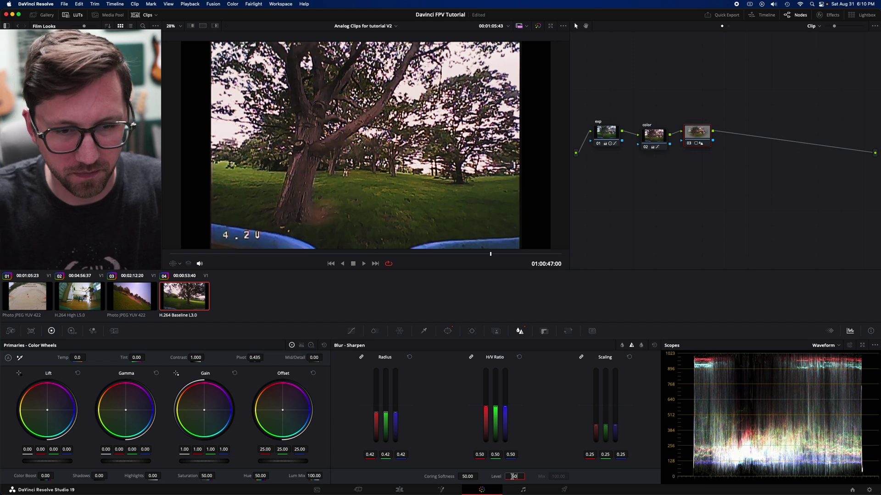
{"action": "key", "text": "Return"}
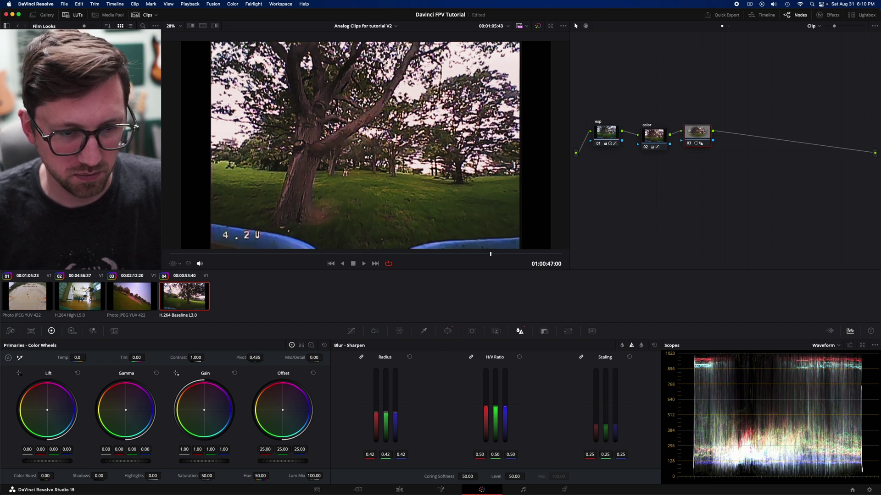
{"action": "left_click_drag", "start_coordinate": [385, 412], "coordinate": [386, 409]}
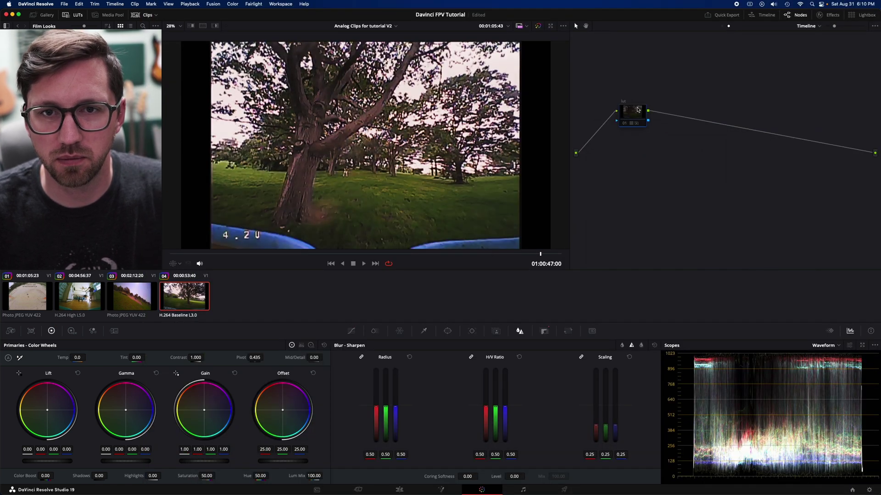
Step: Delete the old lut node from the timeline graph and add an empty node 01
{"action": "left_click_drag", "start_coordinate": [637, 109], "coordinate": [632, 130]}
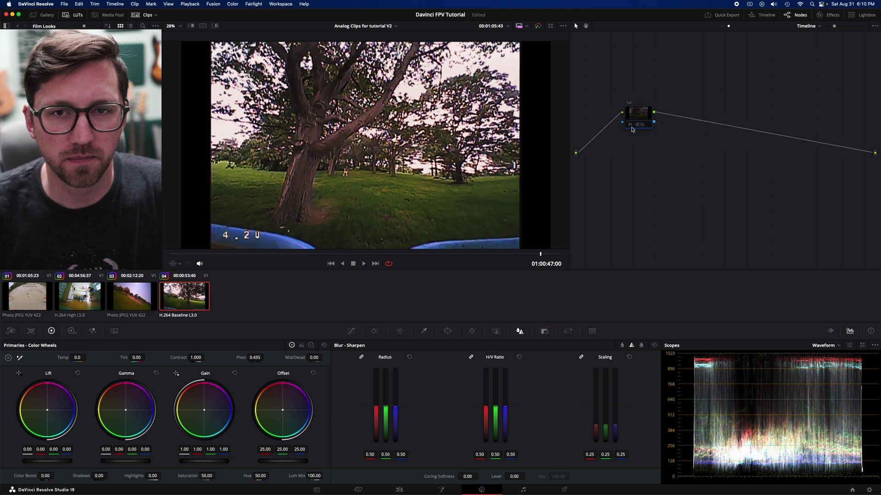
{"action": "right_click", "coordinate": [636, 114]}
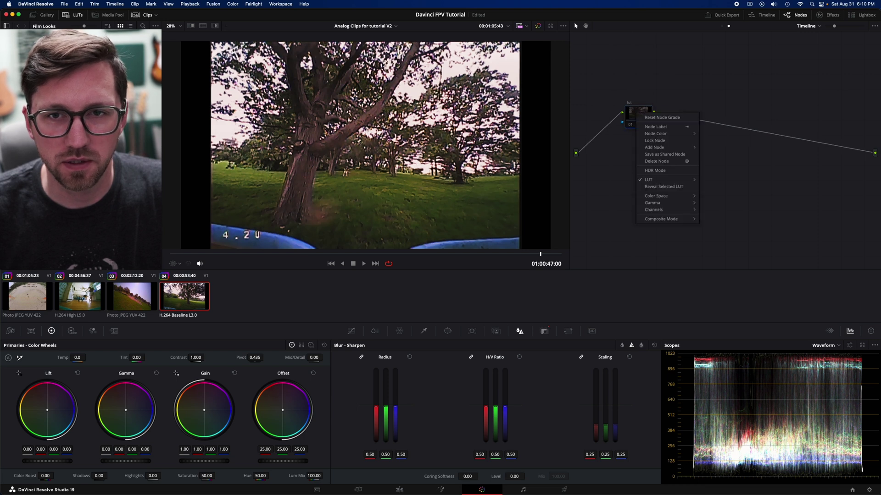
{"action": "left_click", "coordinate": [655, 160]}
{"action": "key", "text": "alt+s"}
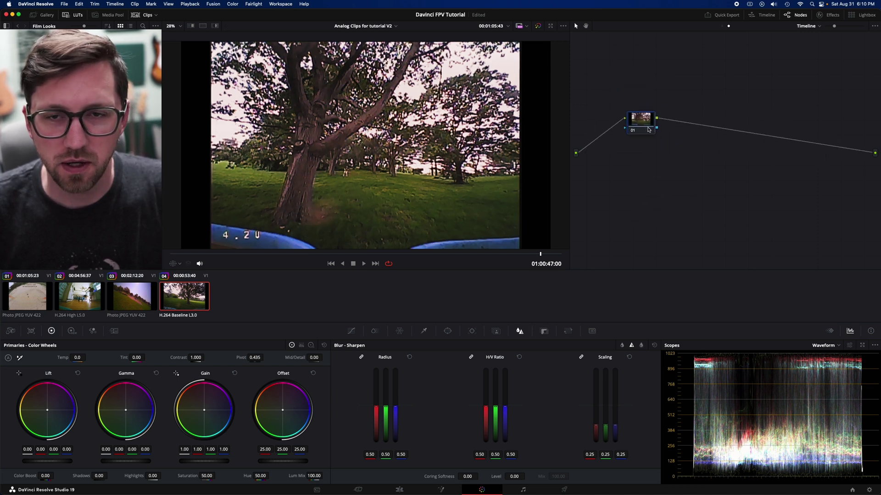
{"action": "left_click", "coordinate": [819, 27]}
{"action": "left_click", "coordinate": [820, 27]}
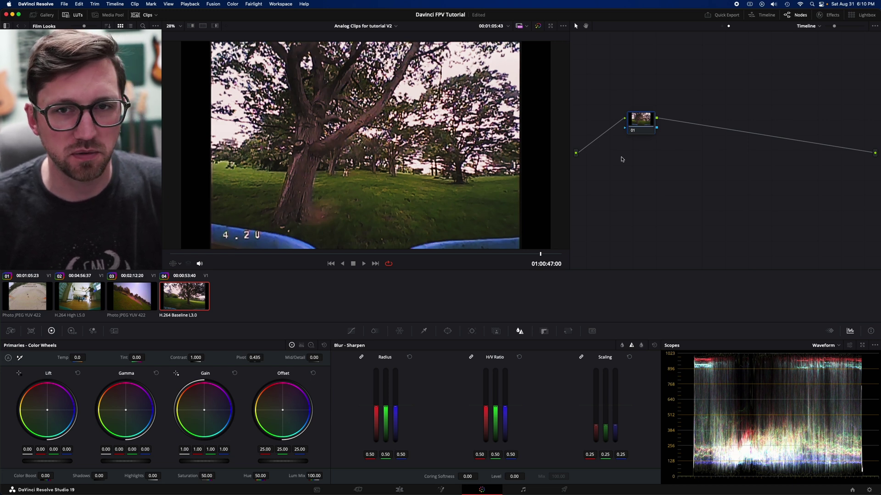
{"action": "left_click", "coordinate": [64, 15]}
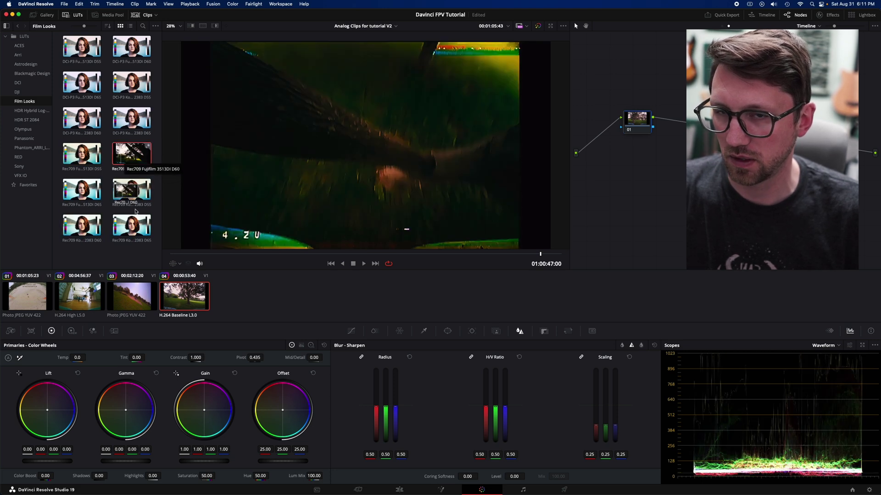
Step: Apply the Rec709 Fujifilm 3513DI D60 film-look LUT to timeline node 01 and compare before/after
{"action": "left_click_drag", "start_coordinate": [136, 212], "coordinate": [638, 121]}
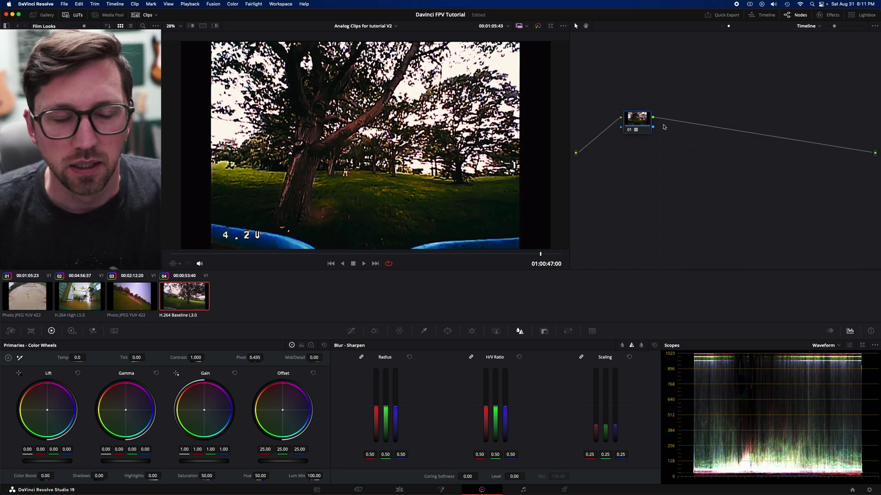
{"action": "left_click", "coordinate": [630, 131]}
{"action": "left_click_drag", "start_coordinate": [637, 120], "coordinate": [624, 125]}
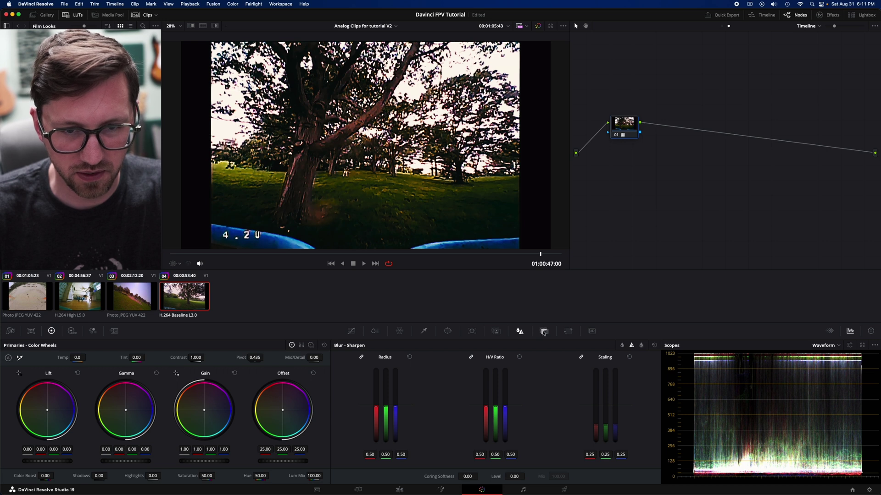
{"action": "left_click", "coordinate": [544, 331]}
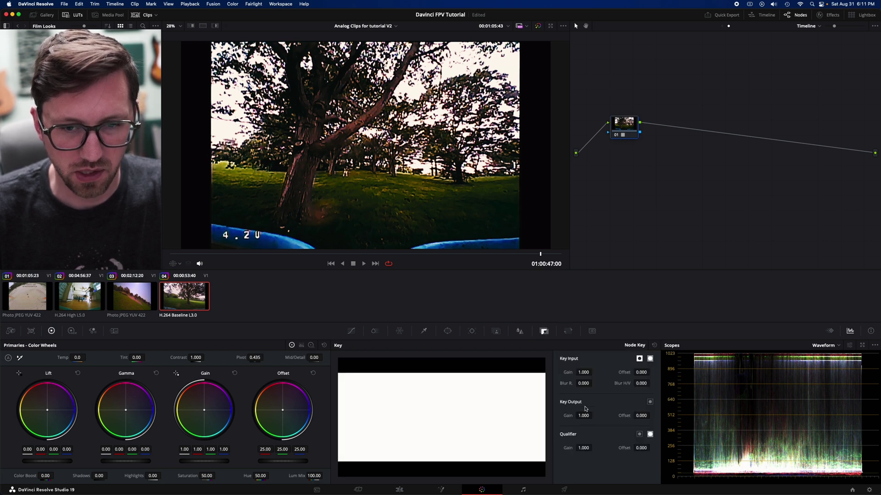
Step: Set the LUT node's Key Output Gain to 0.200 for a 20% film look, then view clip 03
{"action": "double_click", "coordinate": [583, 415]}
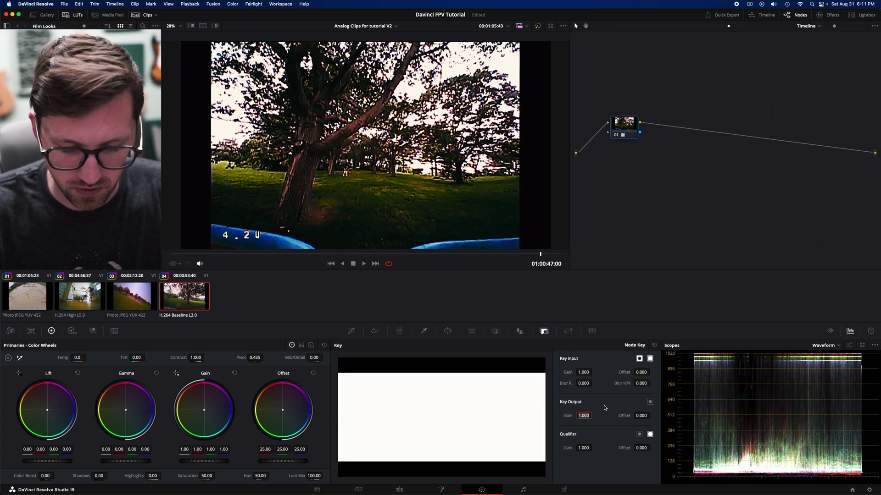
{"action": "key", "text": "BackSpace"}
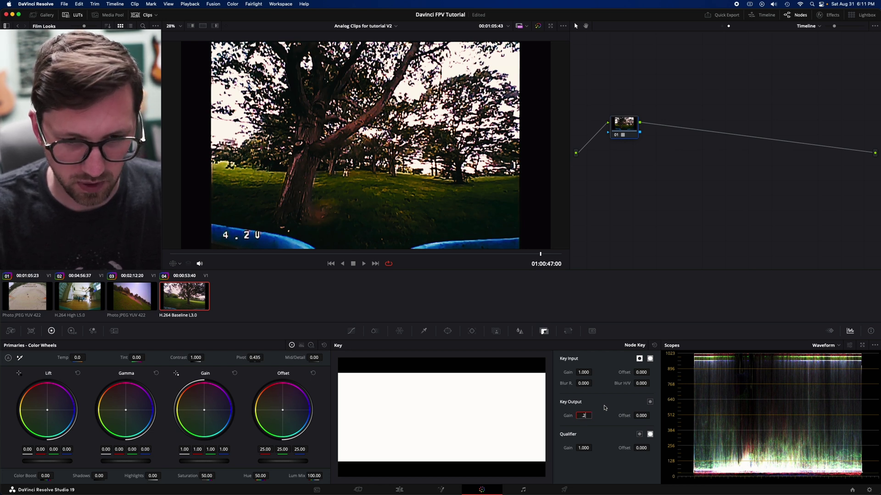
{"action": "type", "text": ".2"}
{"action": "key", "text": "Return"}
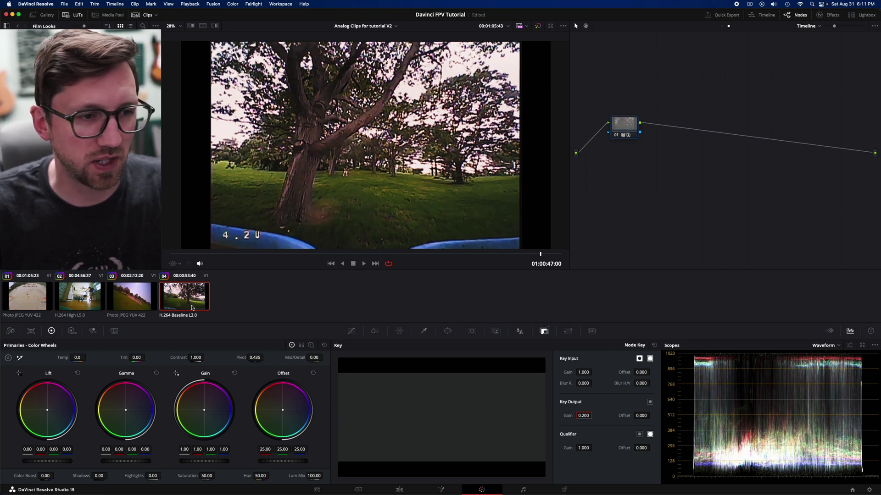
{"action": "left_click", "coordinate": [130, 303]}
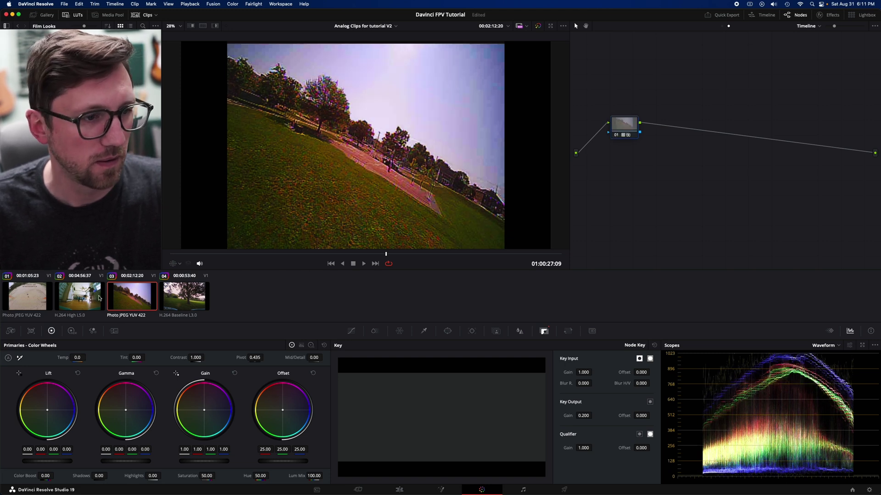
Step: Check the film look on clips 02 and 01 and play the timeline on the Edit page
{"action": "left_click", "coordinate": [98, 298]}
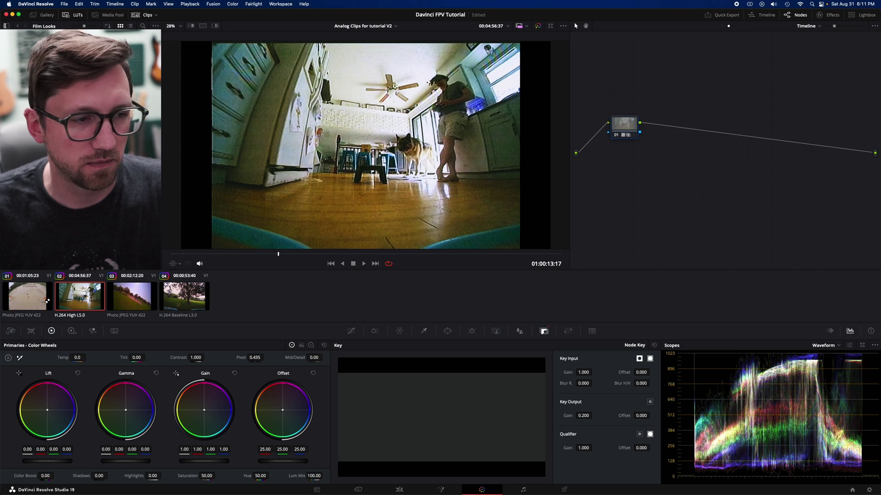
{"action": "left_click", "coordinate": [36, 297]}
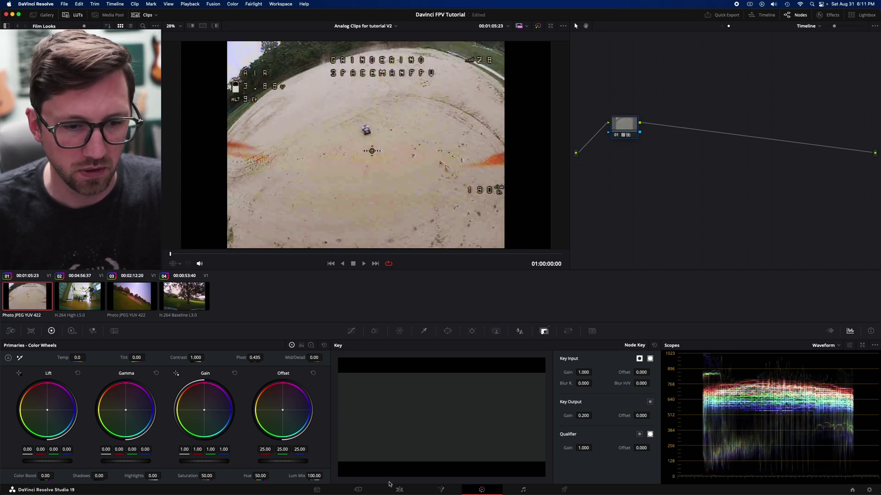
{"action": "left_click", "coordinate": [398, 490]}
{"action": "key", "text": "space"}
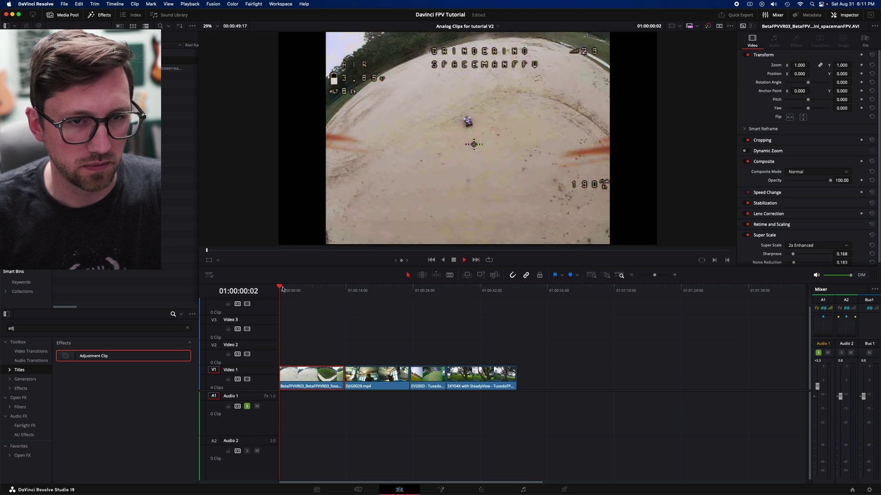
{"action": "key", "text": "space"}
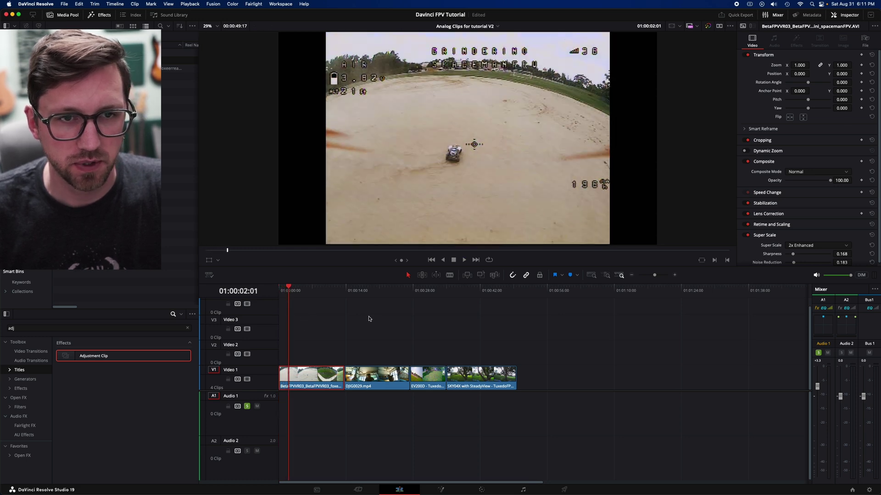
{"action": "left_click", "coordinate": [482, 490]}
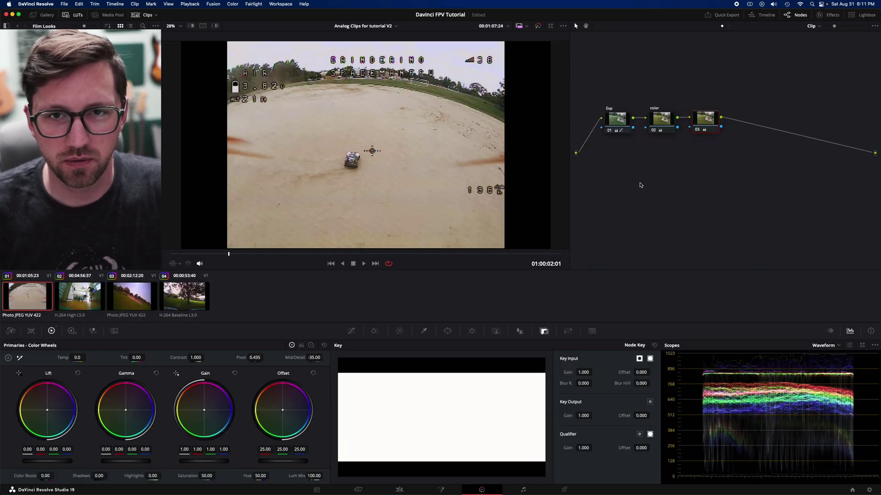
Step: Drag a selection box around clip 01's nodes 01 (Exp) and 02 (color)
{"action": "left_click_drag", "start_coordinate": [599, 94], "coordinate": [673, 148]}
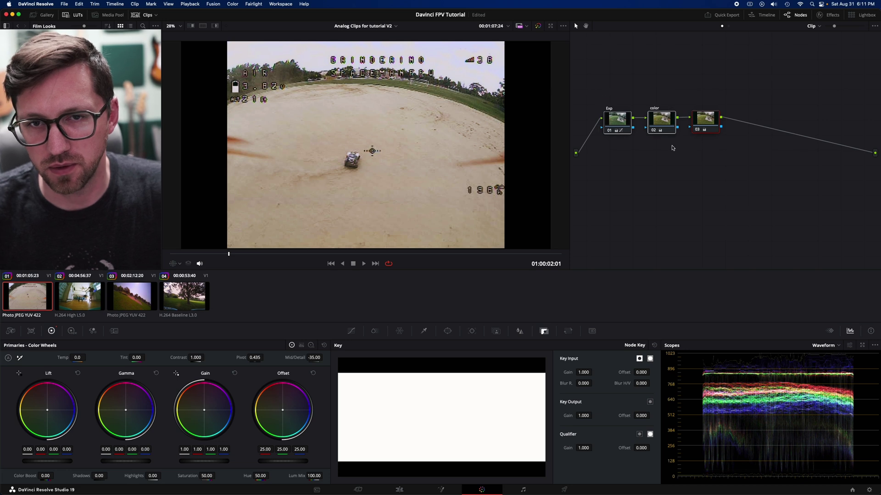